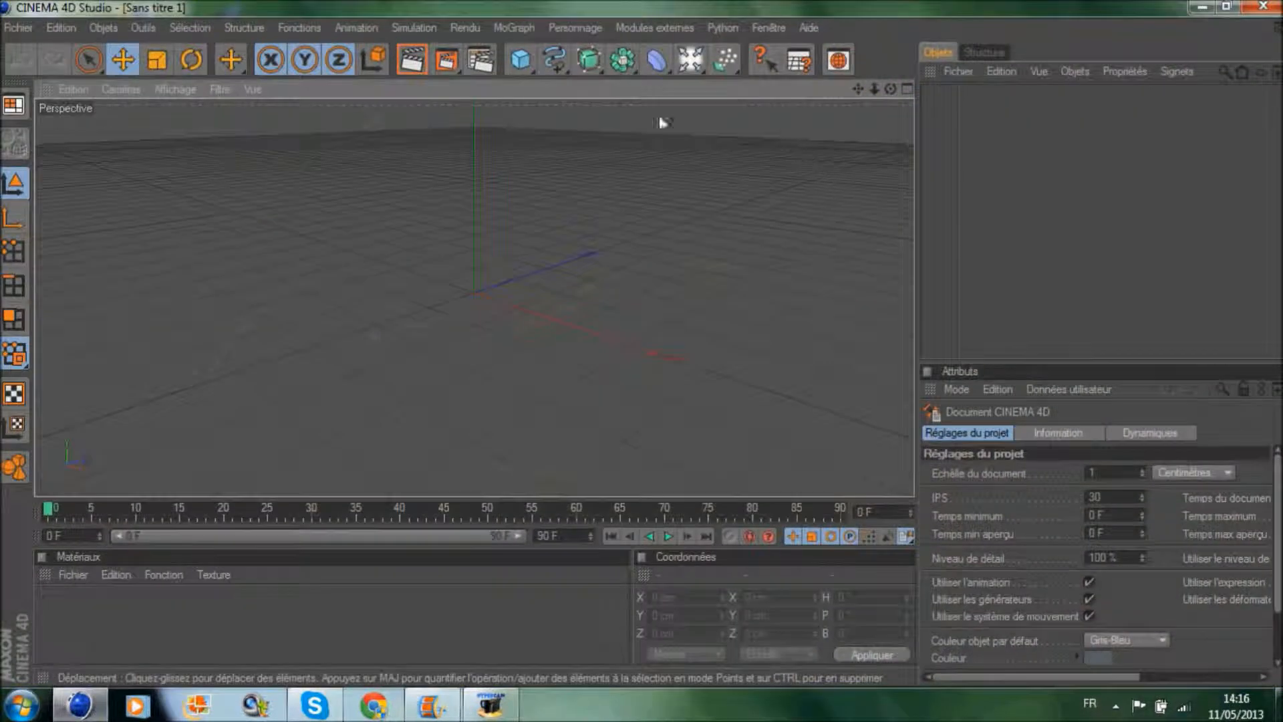
Step: Add a floor object (Sol) at the origin of the empty scene
scroll(622, 348, "up", 3)
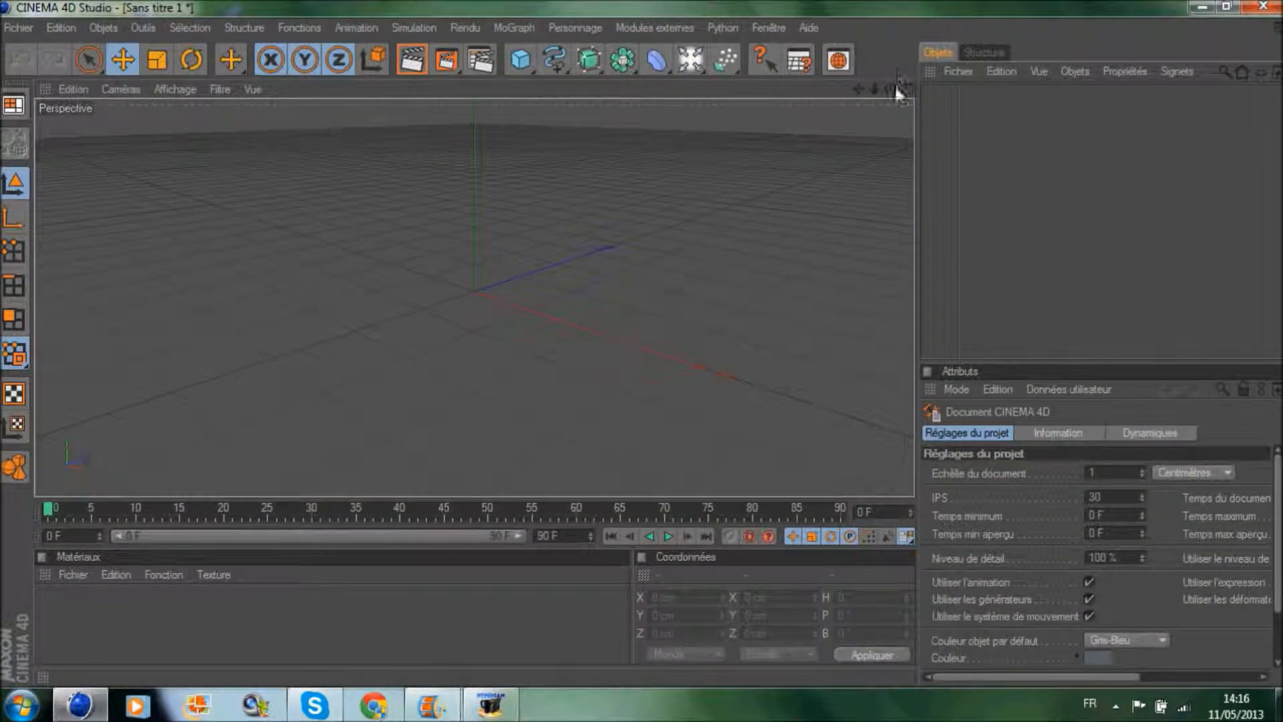
left_click_drag(891, 88, 948, 127)
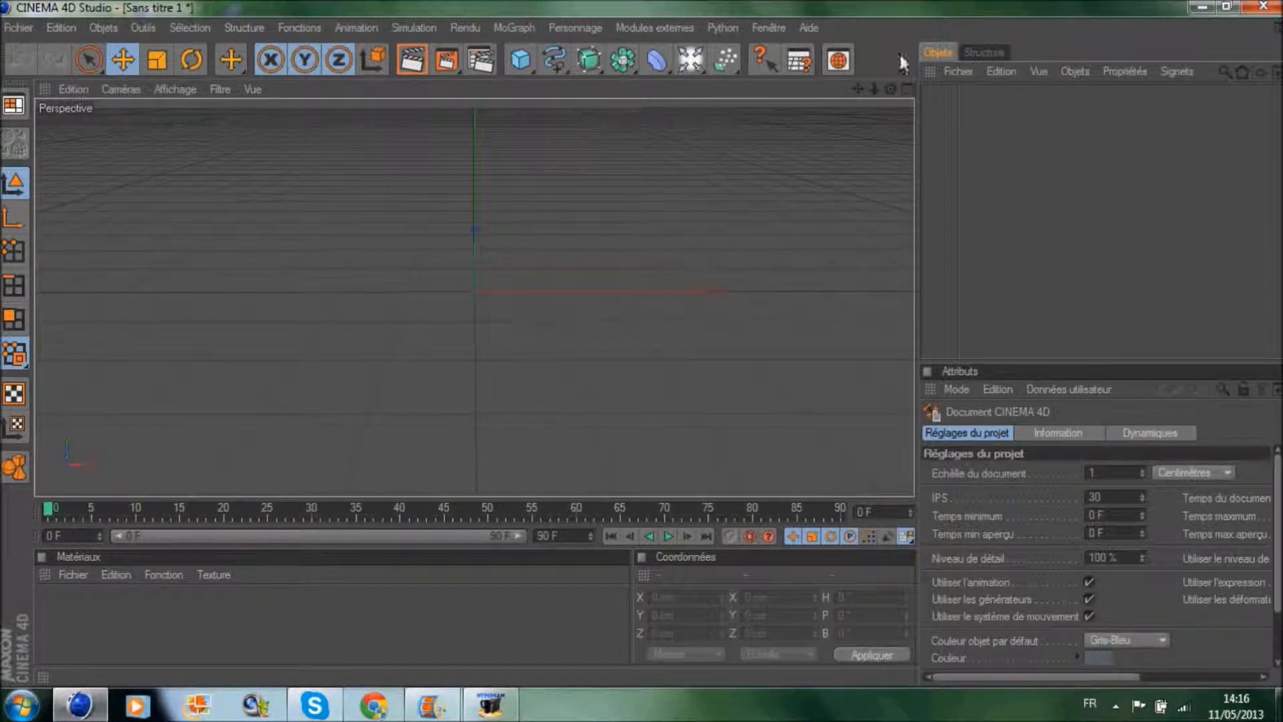
left_click_drag(691, 59, 917, 215)
scroll(546, 171, "down", 6)
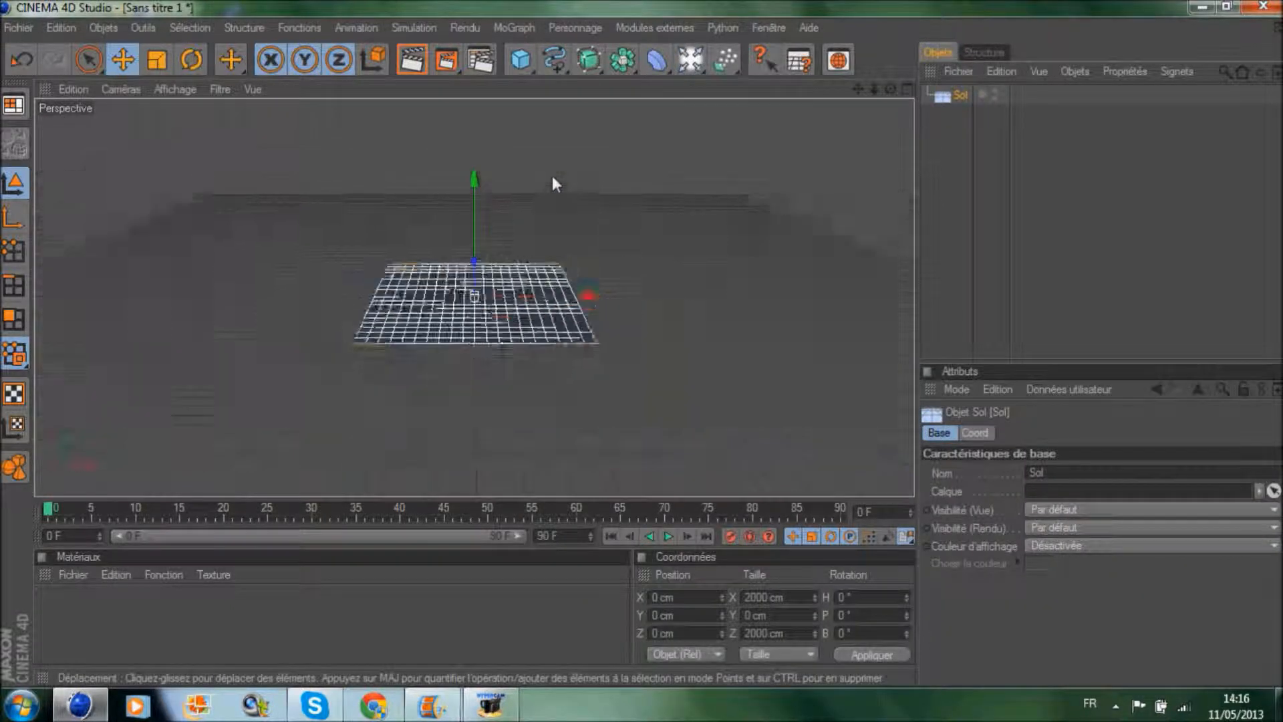
Step: Make the floor a dynamics collision body with the default settings, and clear the object selection
left_click(415, 30)
mouse_move(428, 70)
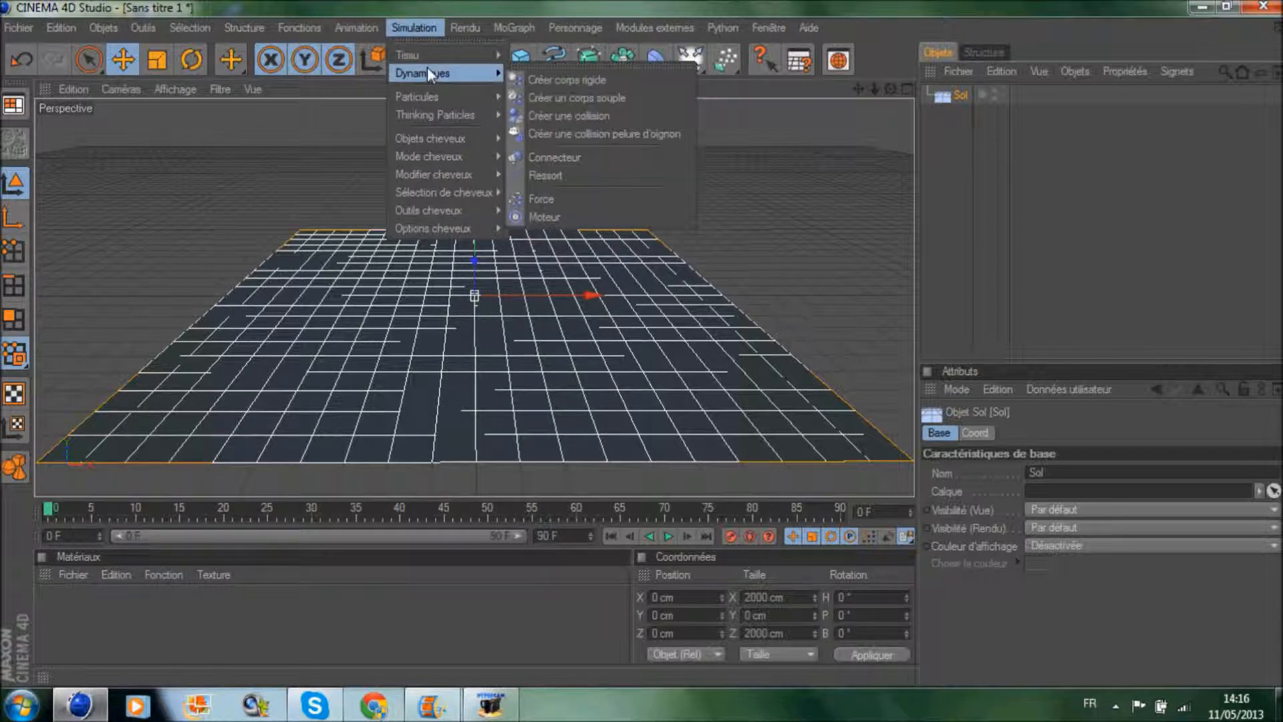
left_click(582, 99)
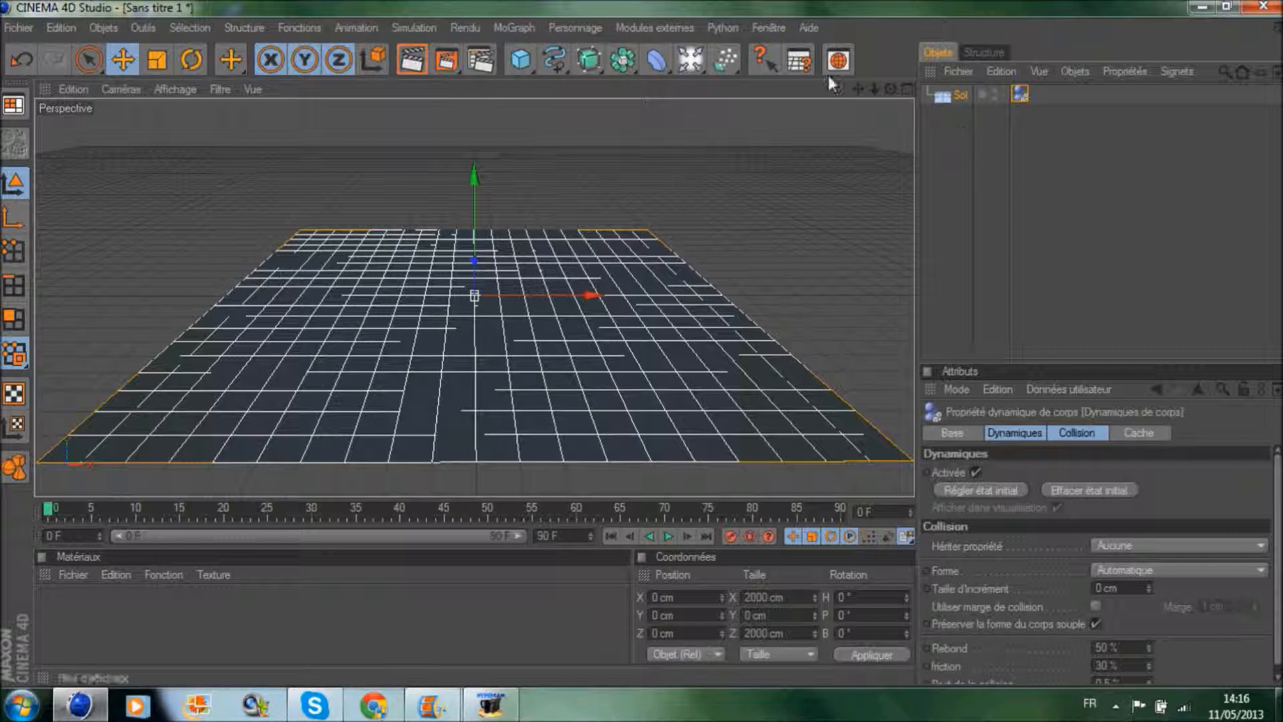
scroll(691, 256, "down", 5)
scroll(691, 256, "up", 5)
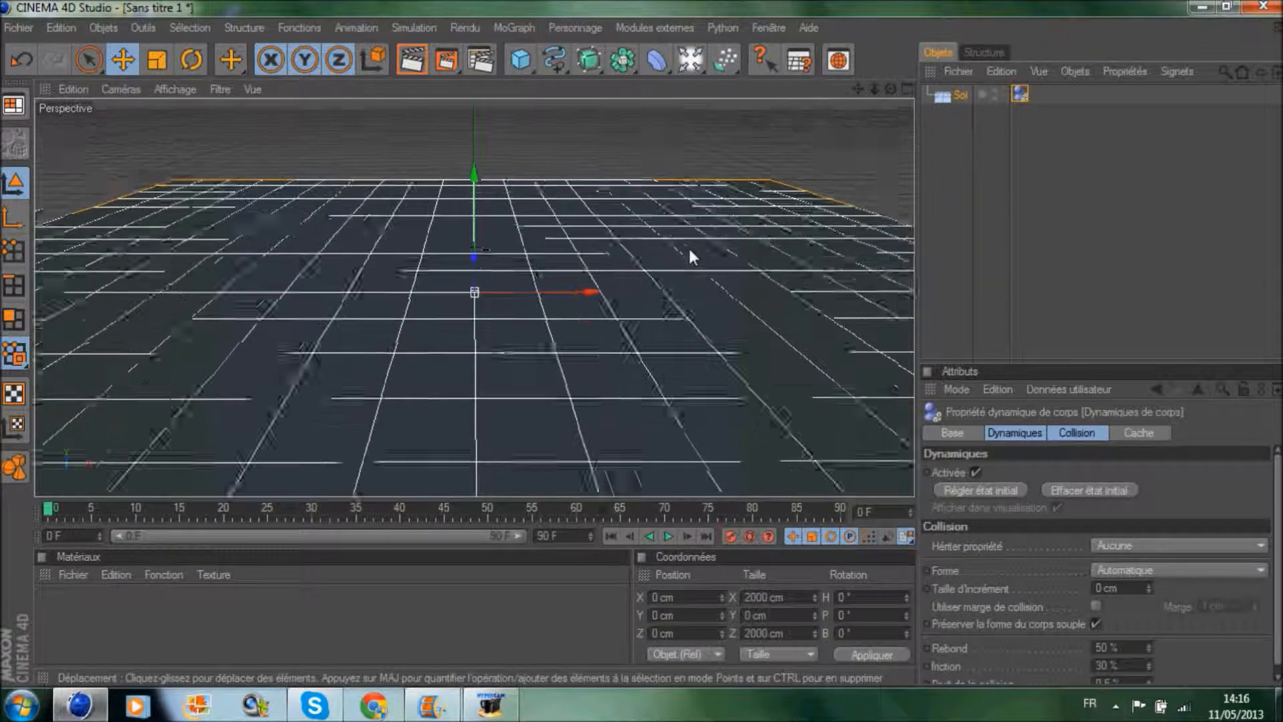
scroll(693, 247, "down", 5)
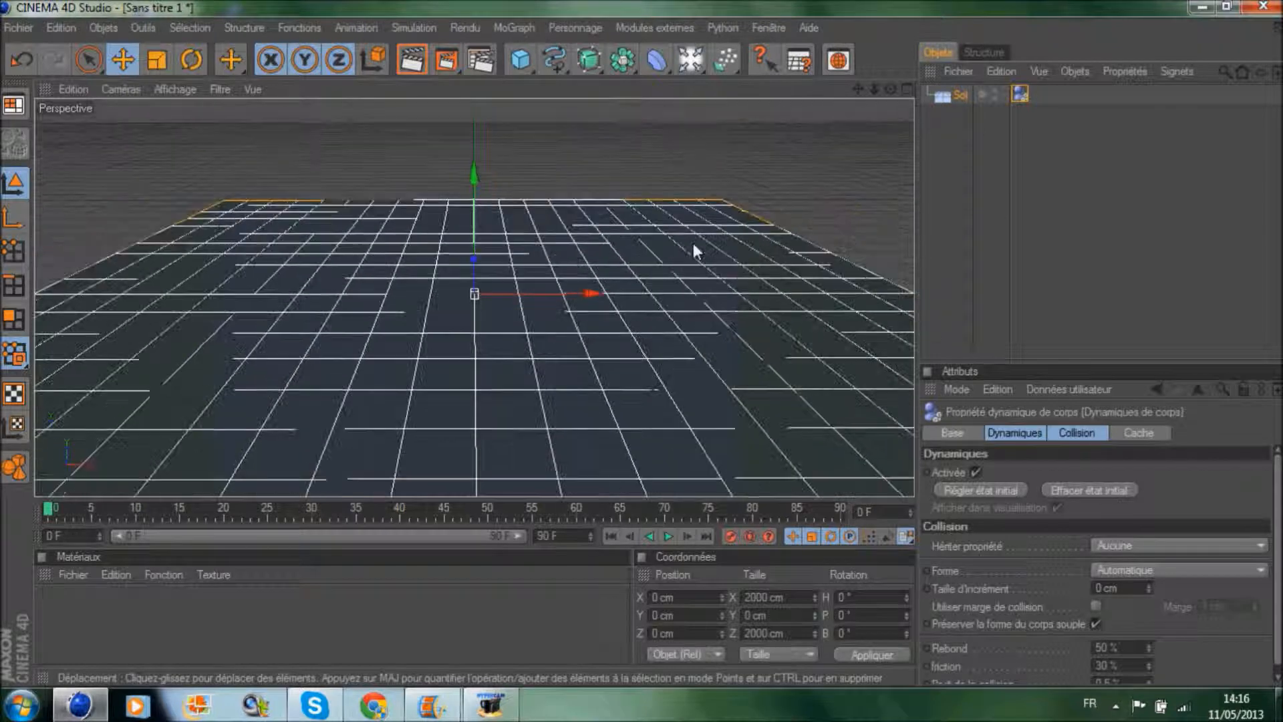
scroll(709, 242, "up", 3)
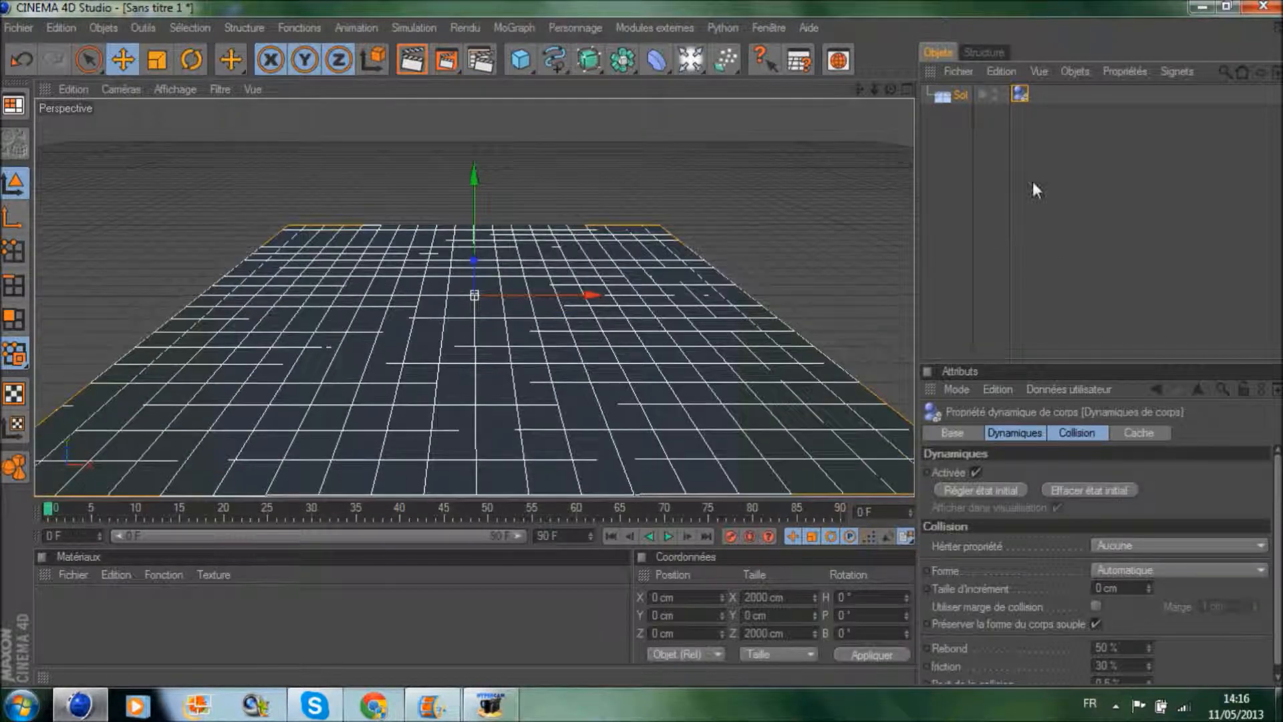
left_click(1037, 246)
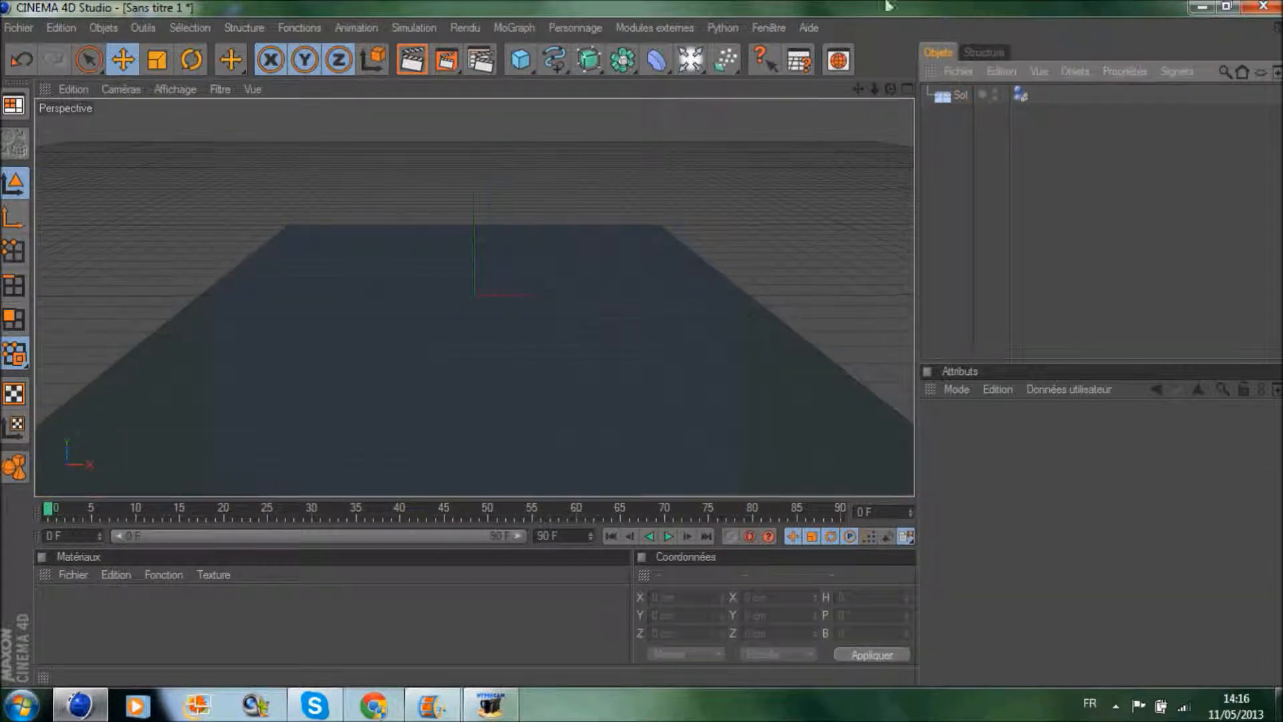
Step: Add a sphere and raise it above the floor to a Y position of about 309 cm
left_click(526, 69)
left_click(680, 75)
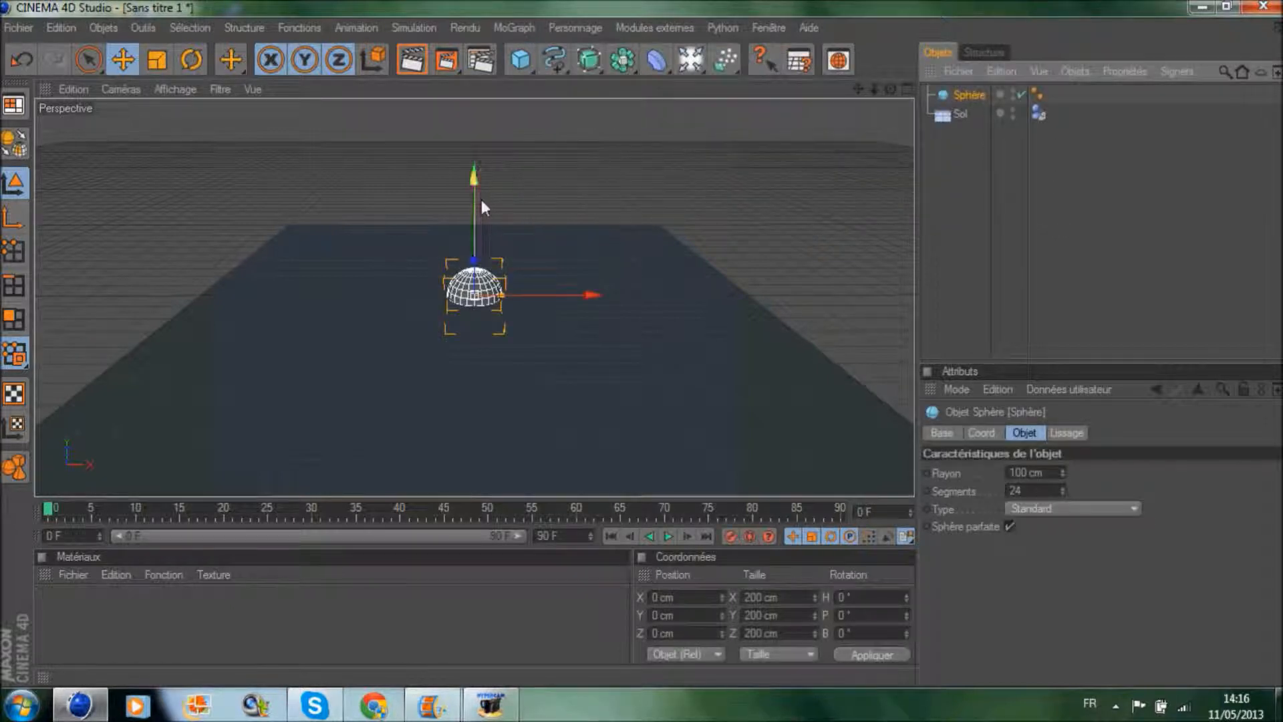
left_click_drag(480, 197, 479, 122)
scroll(696, 246, "up", 3)
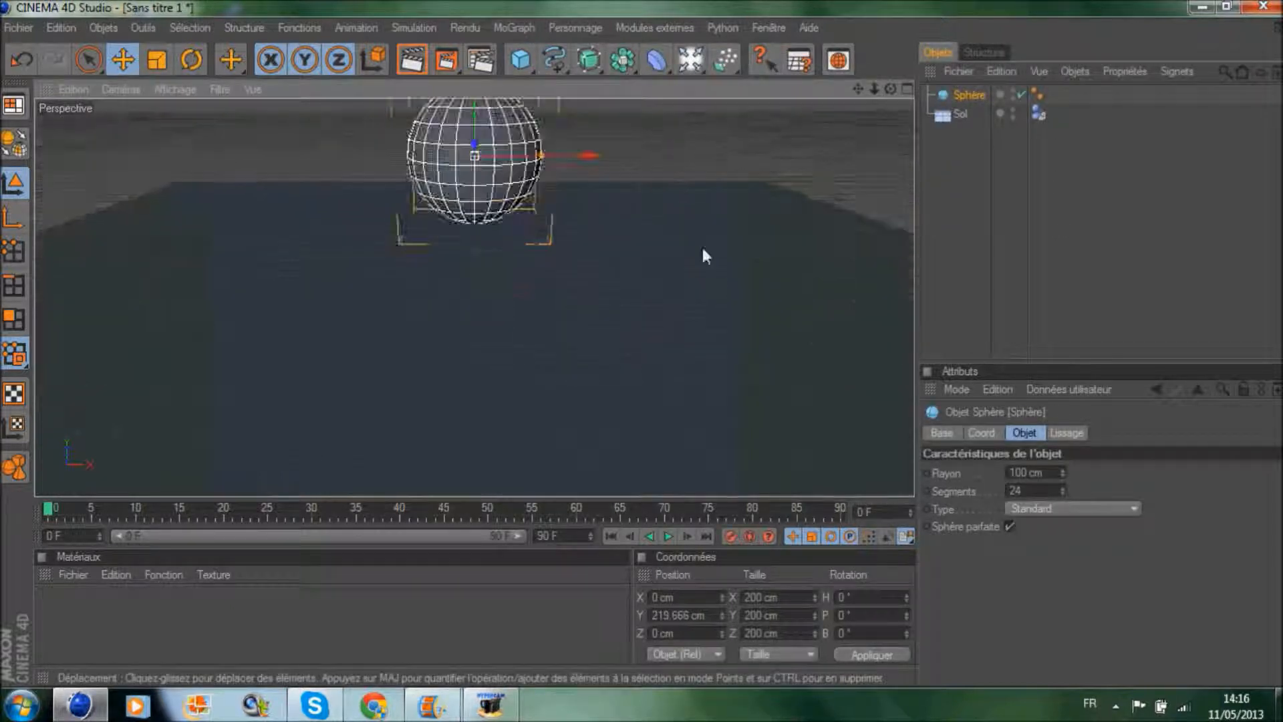
left_click_drag(857, 89, 876, 186)
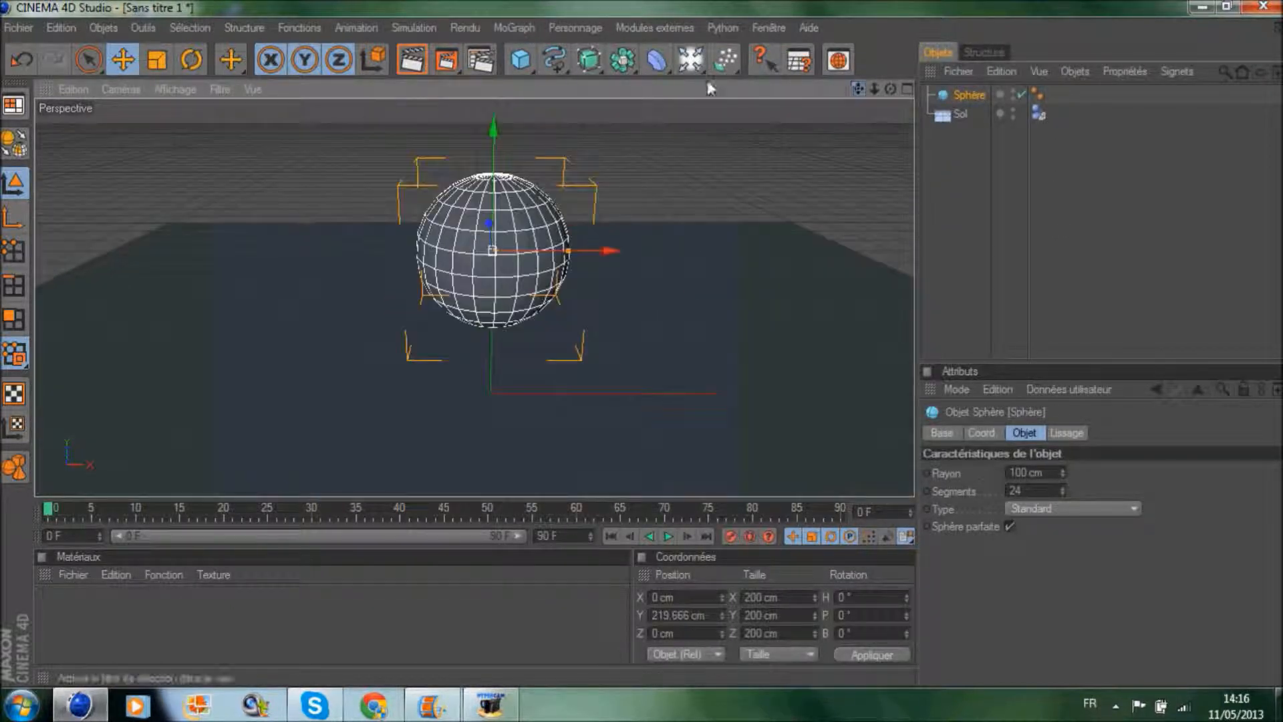
left_click_drag(491, 134, 492, 72)
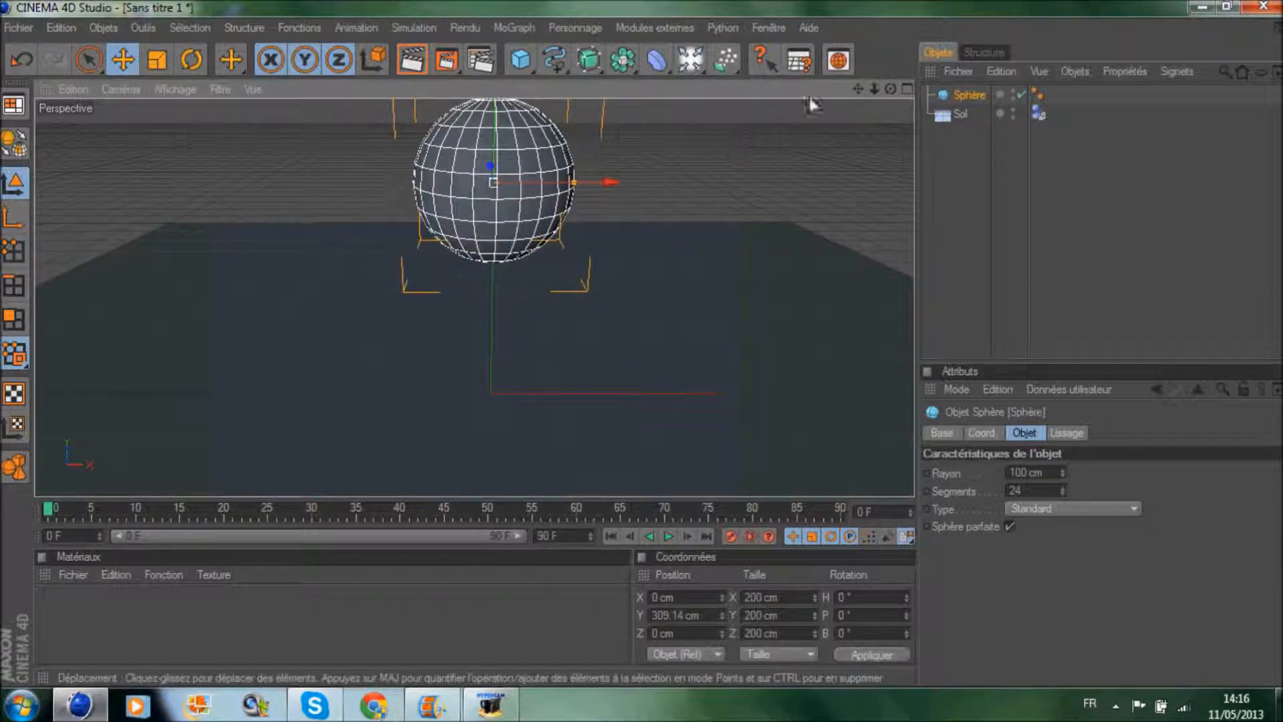
left_click_drag(857, 89, 862, 180)
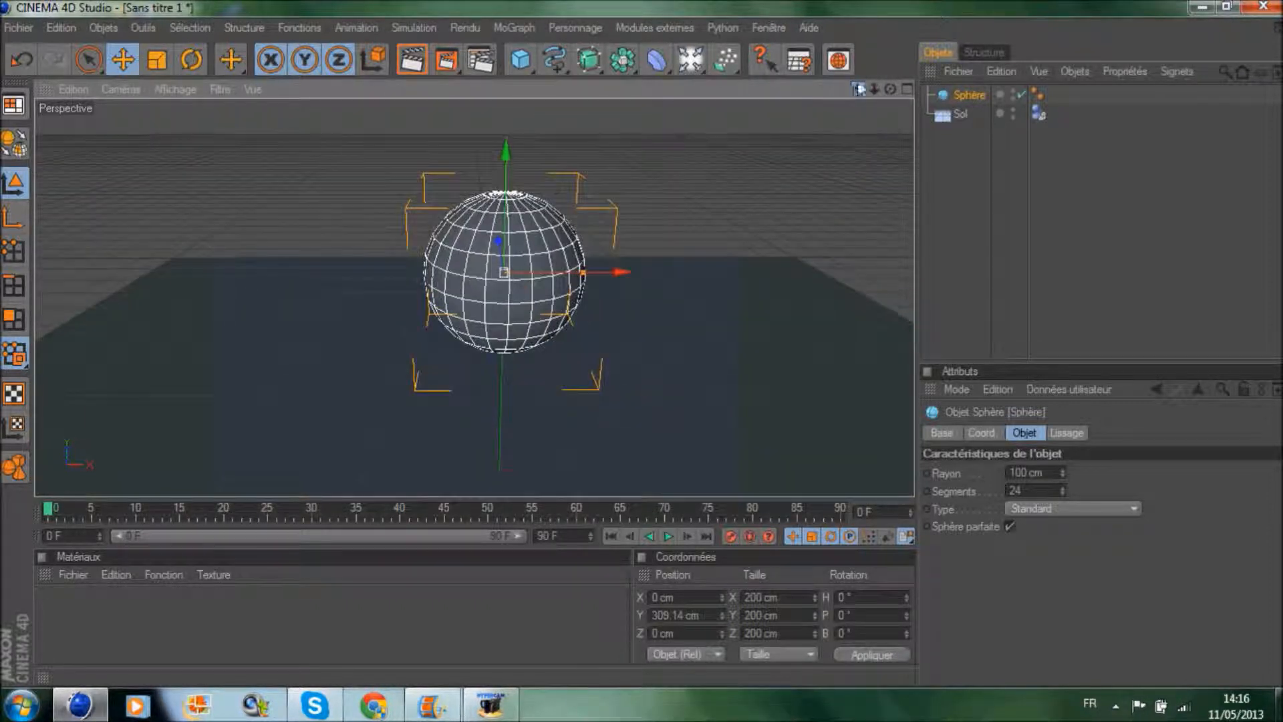
Step: Make the sphere editable and ring-select the polygons of its top cap, its bottom cap and the two bands around its middle
left_click(14, 141)
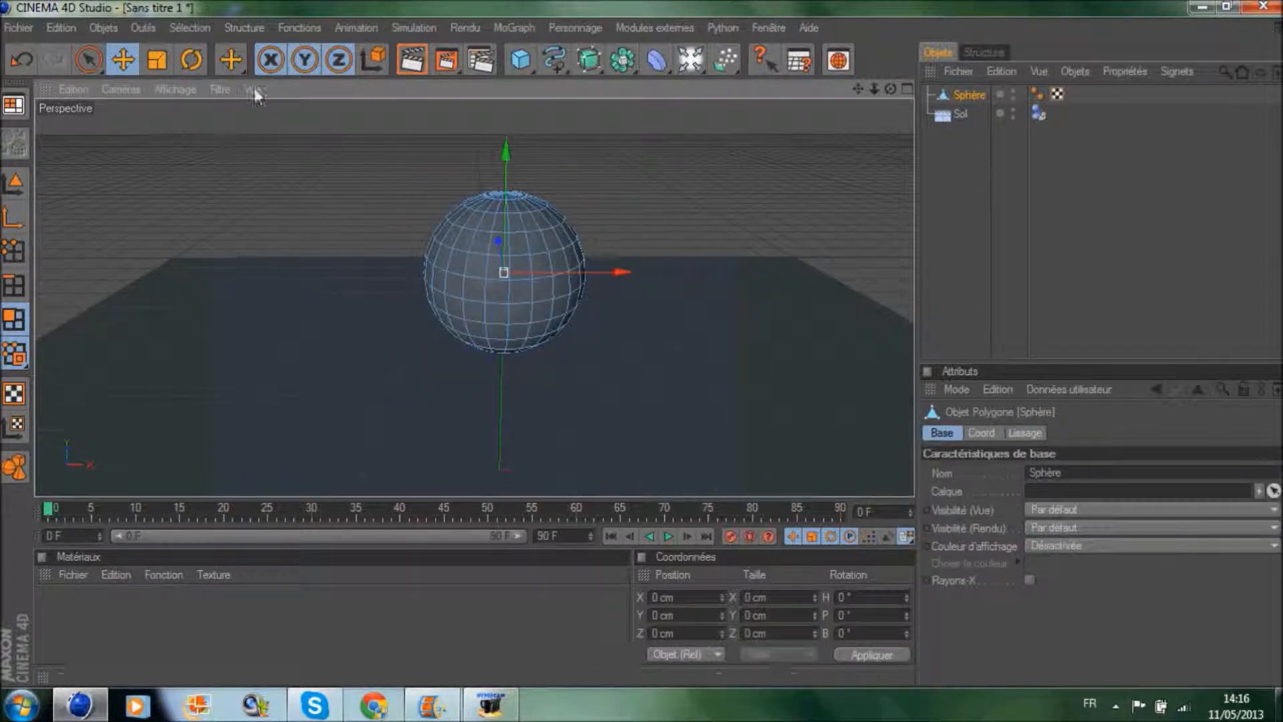
left_click(187, 27)
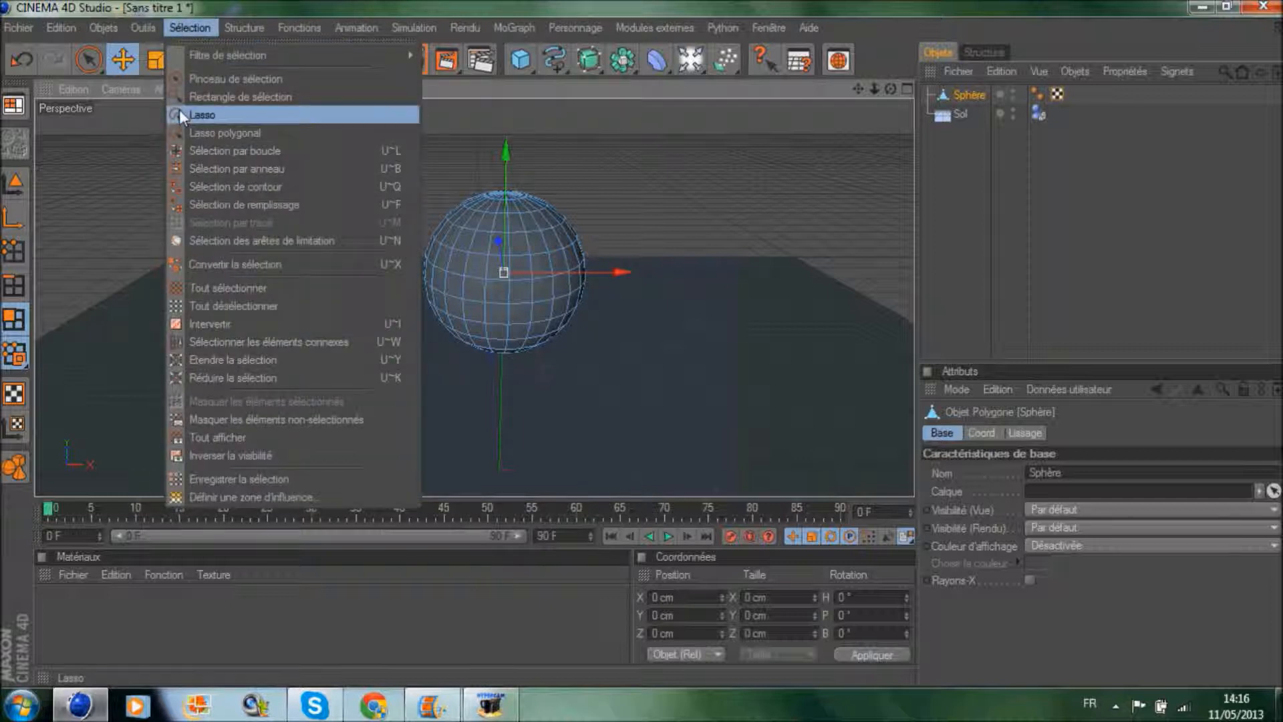
left_click(188, 169)
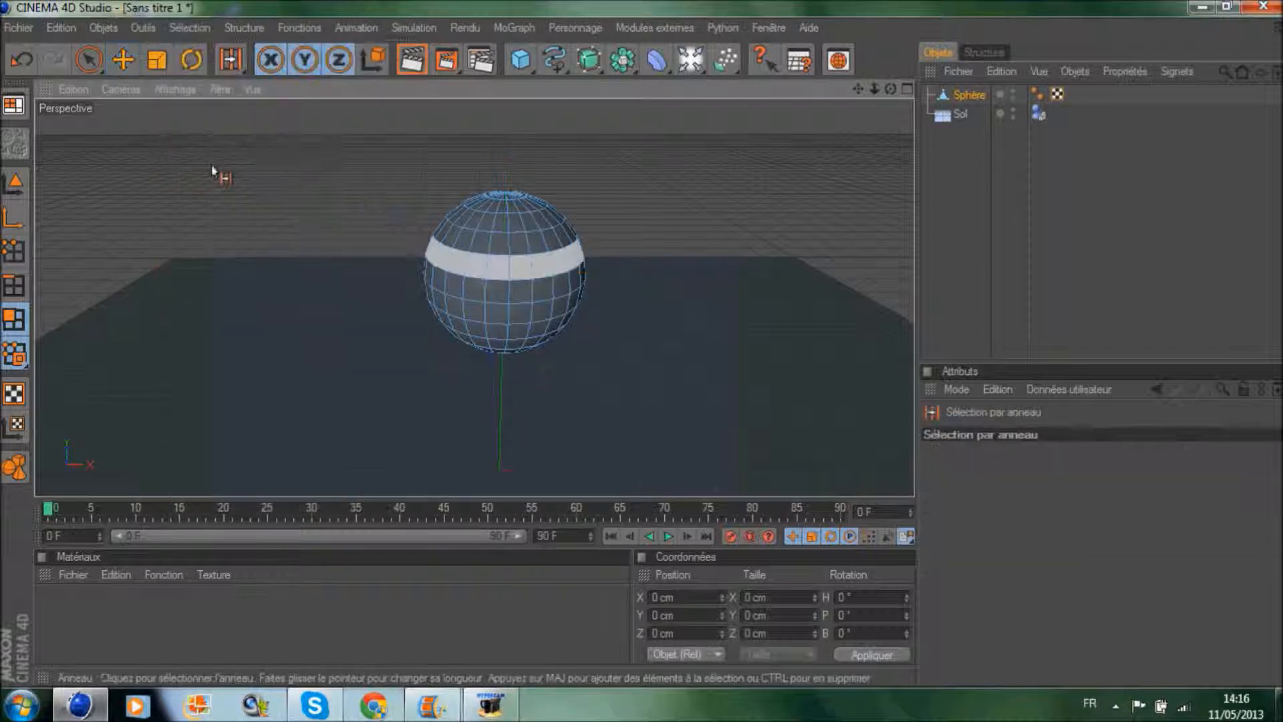
left_click(505, 201)
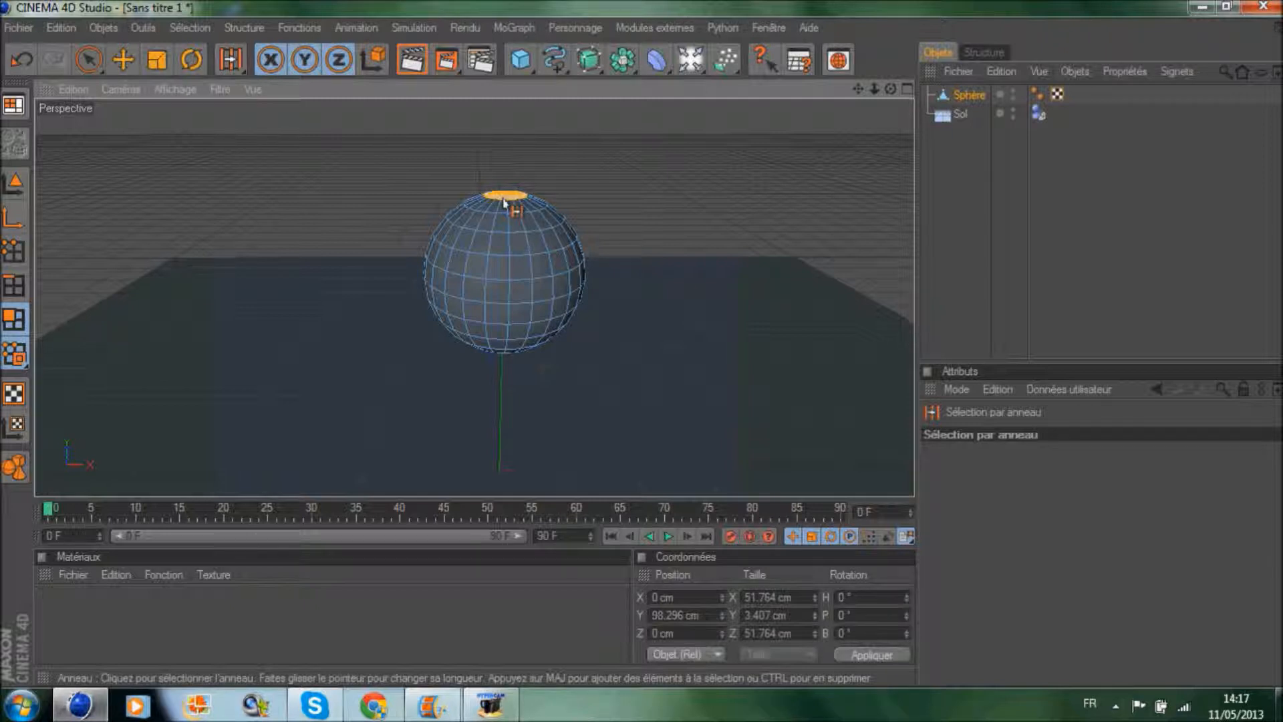
left_click(528, 294, "shift")
left_click(538, 314, "shift")
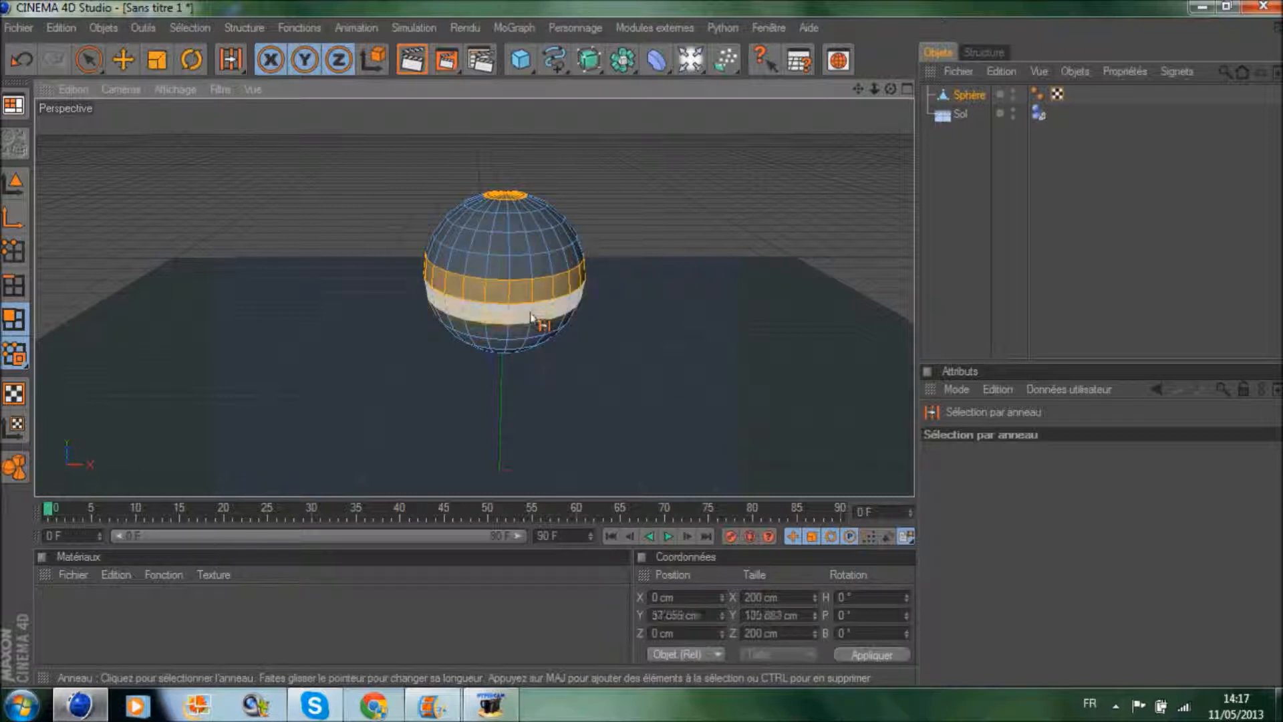
left_click_drag(894, 90, 895, 24)
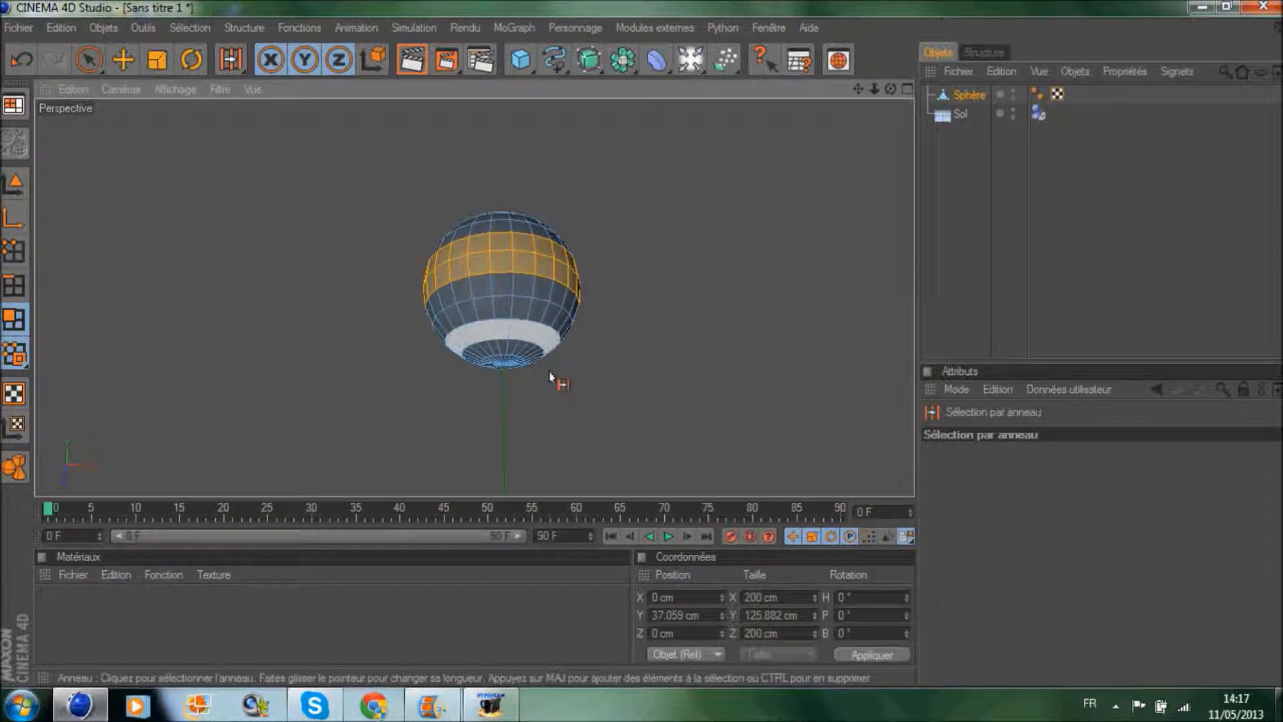
left_click(503, 366, "shift")
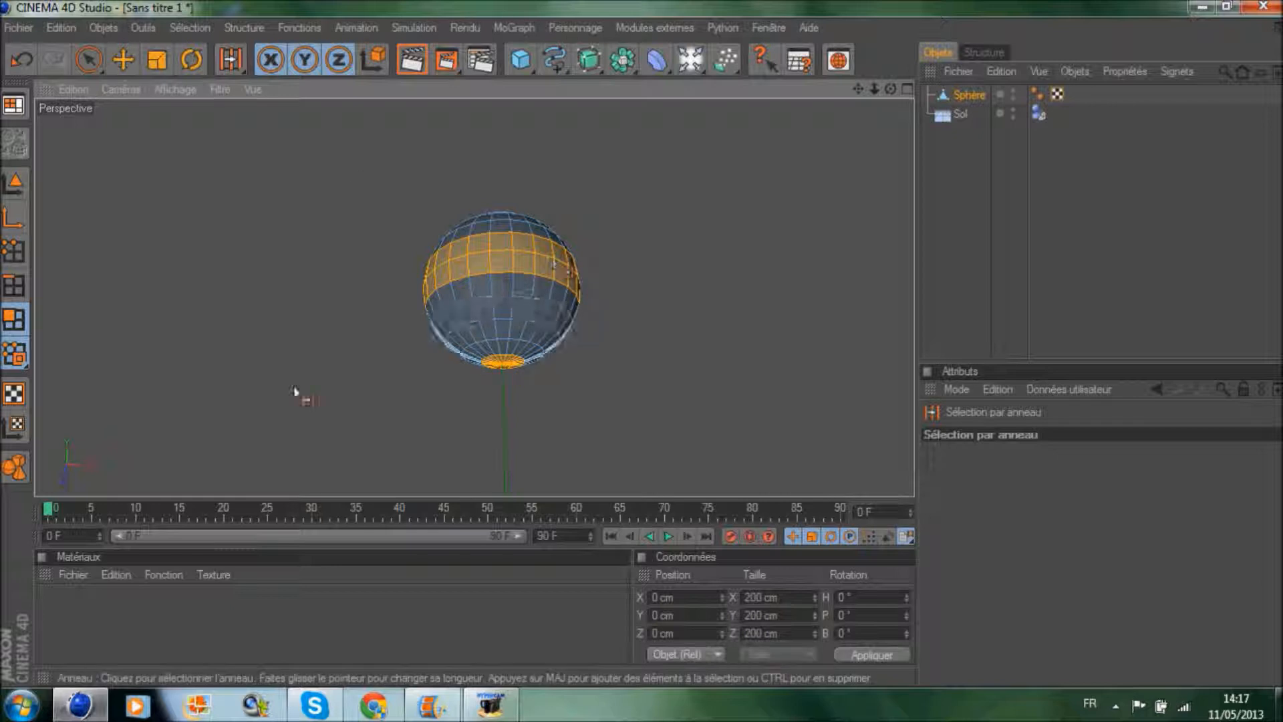
Step: Create a new material with Luminescence enabled and set the luminescence colour to green (R 29, G 255, B 0)
double_click(227, 605)
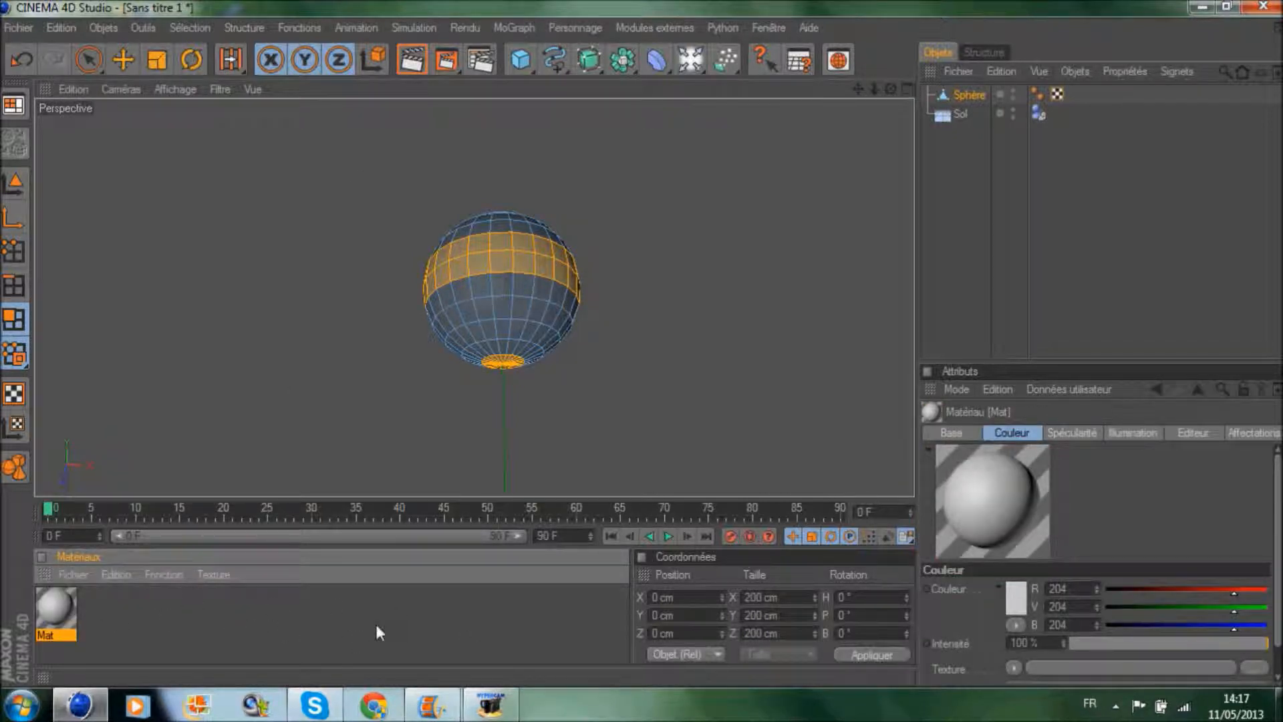
double_click(52, 614)
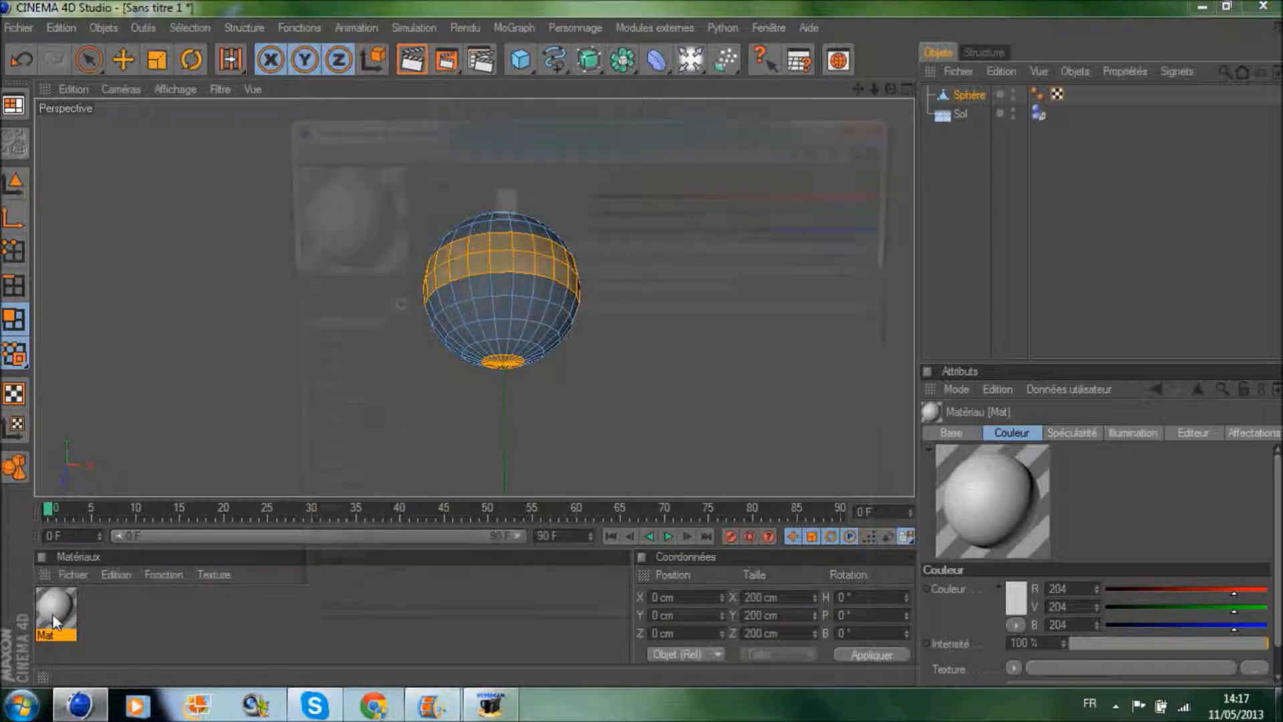
left_click(382, 359)
left_click(503, 203)
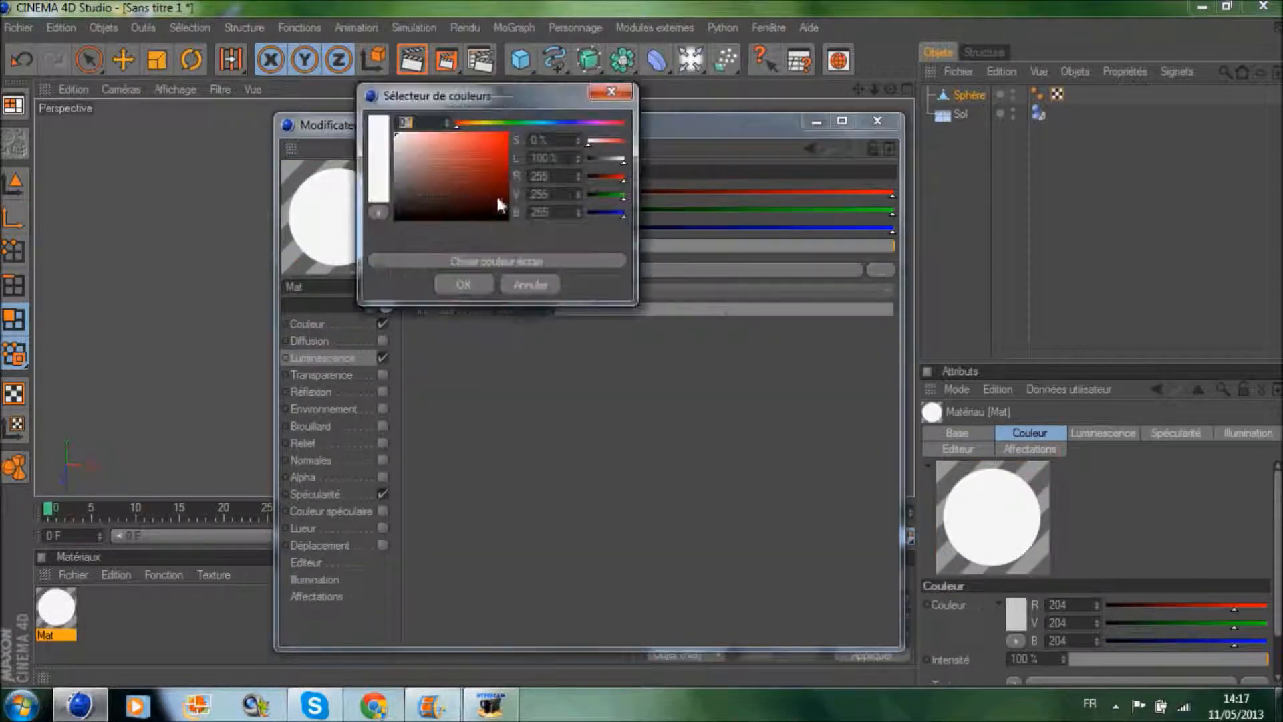
left_click(511, 124)
left_click(507, 133)
left_click(462, 285)
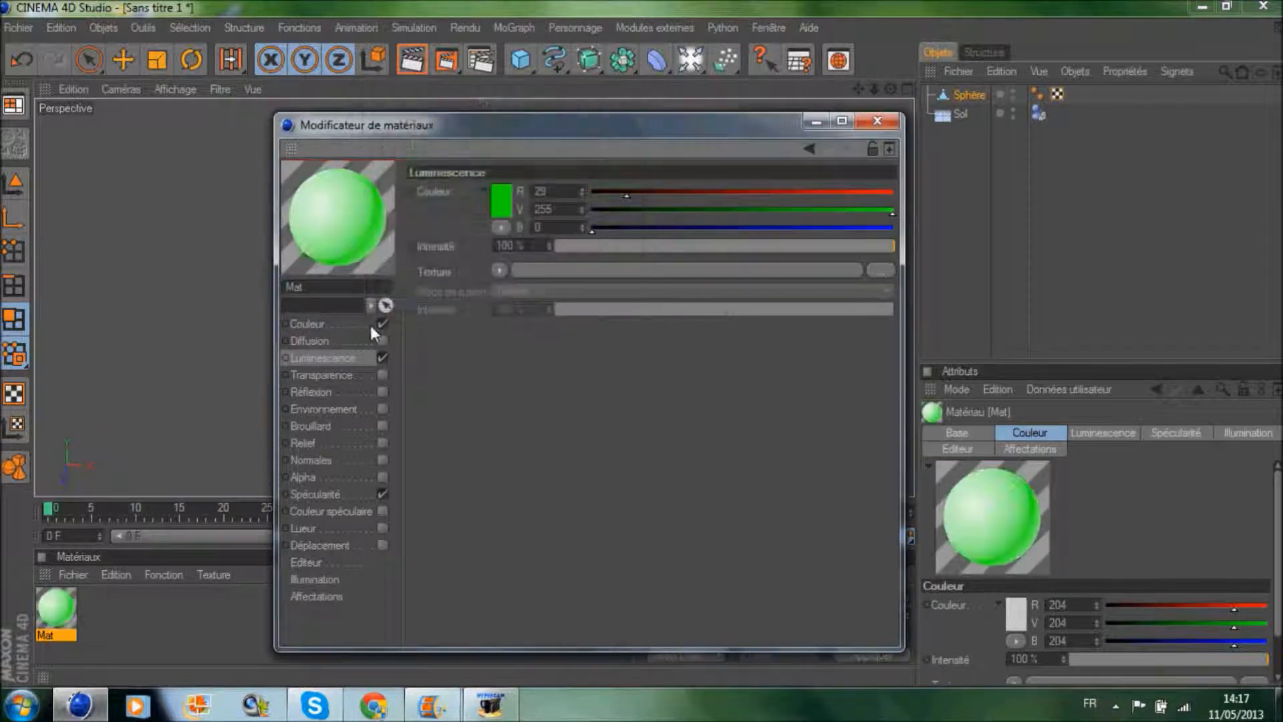
Step: Set the material's Color channel to the same green (R 29, G 255, B 0)
left_click(324, 323)
left_click(511, 199)
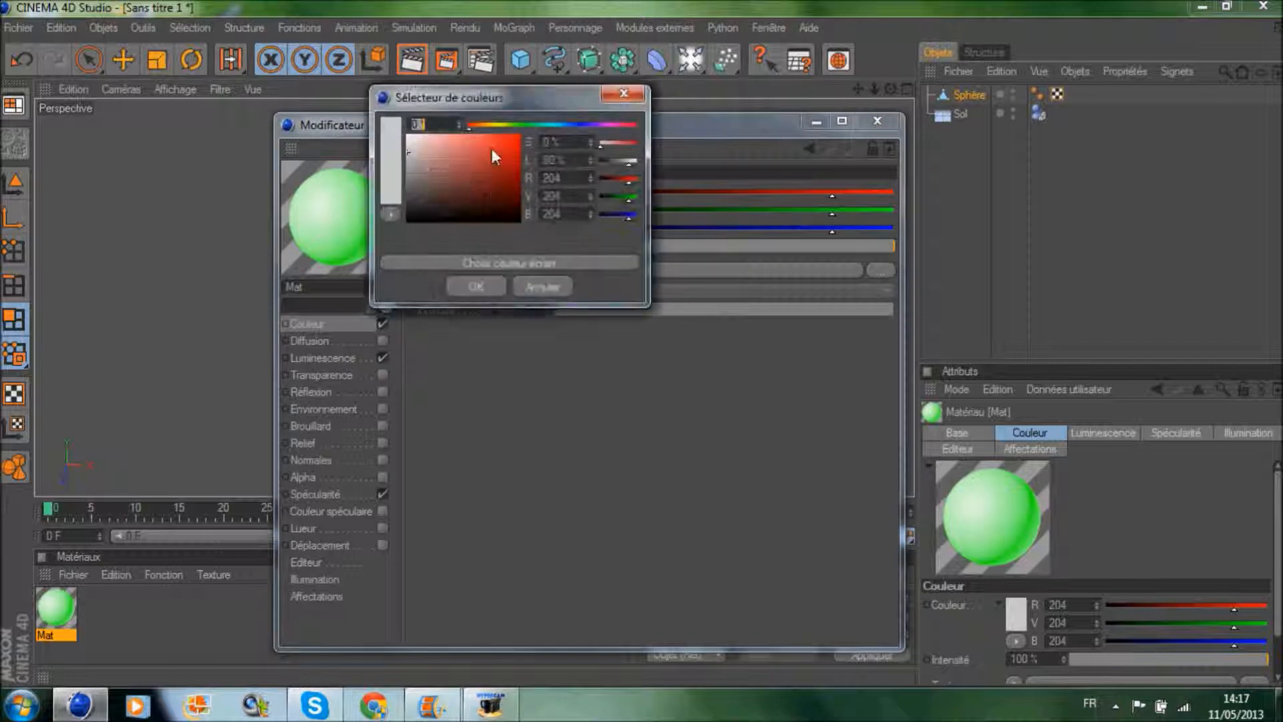
left_click(521, 125)
left_click(520, 135)
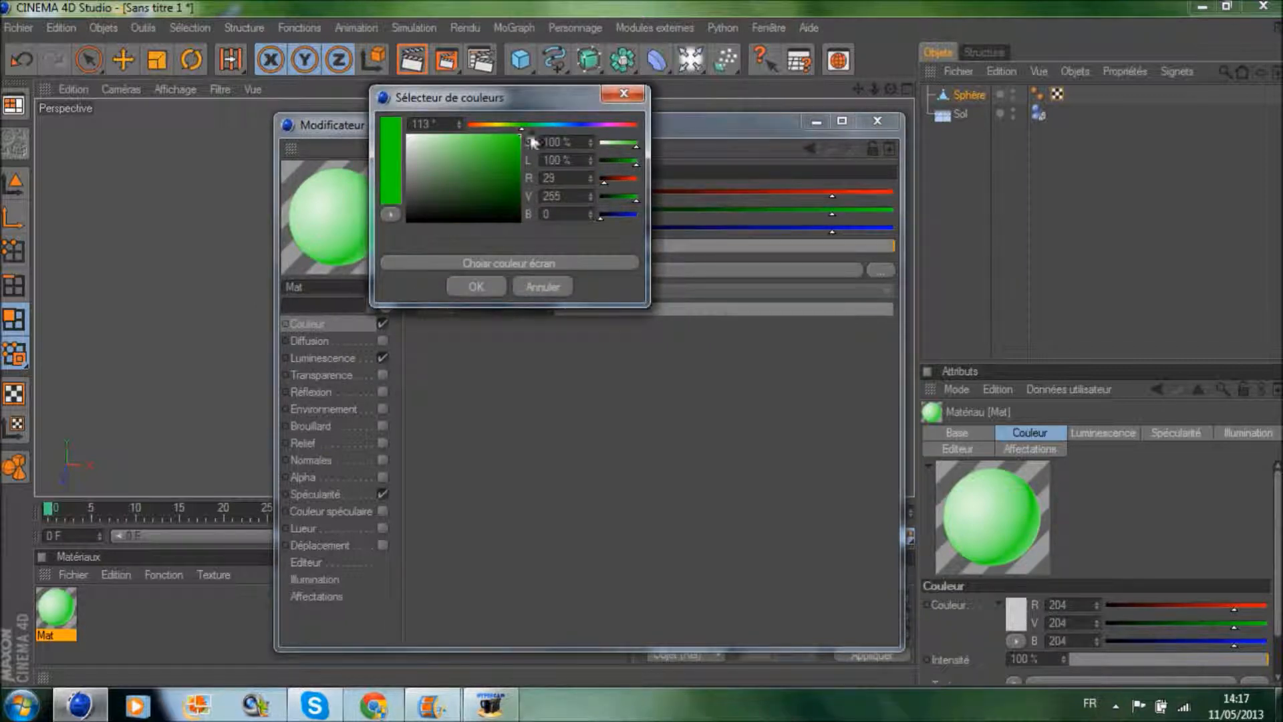
left_click(476, 287)
Step: Set the green material's luminescence intensity to 300 % and close the material editor
left_click(332, 358)
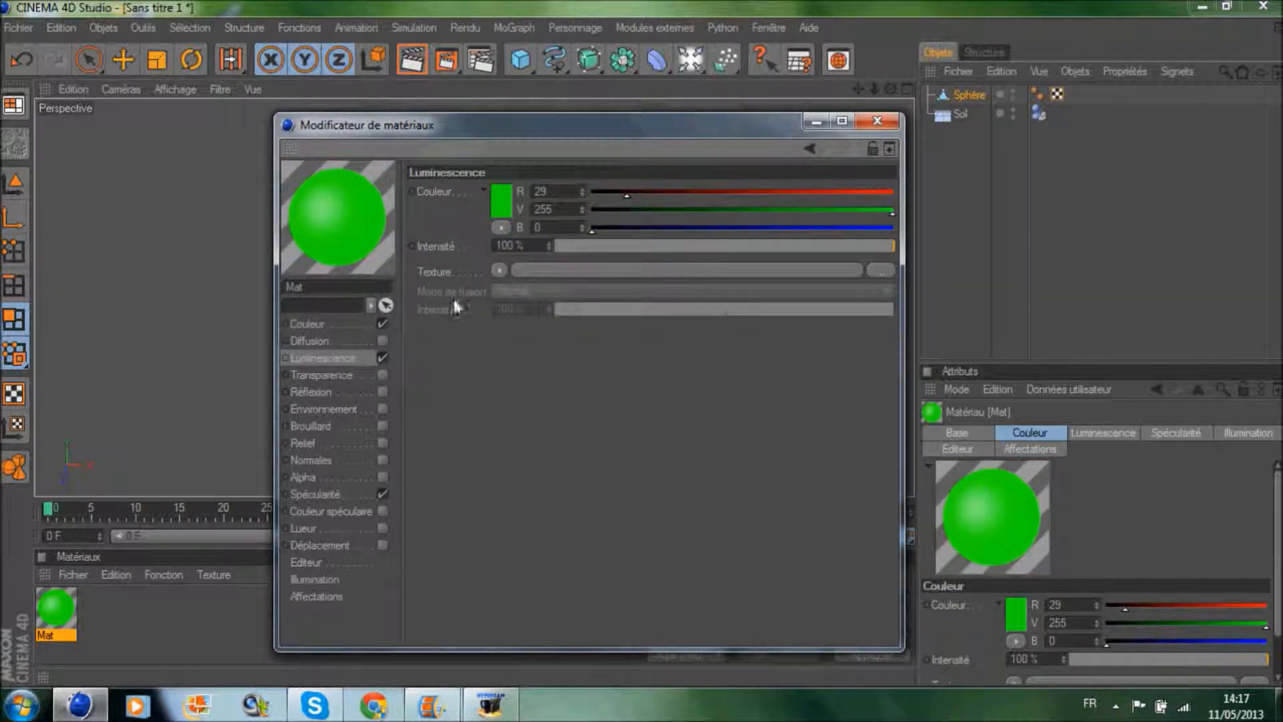
double_click(534, 246)
type("300")
key("Return")
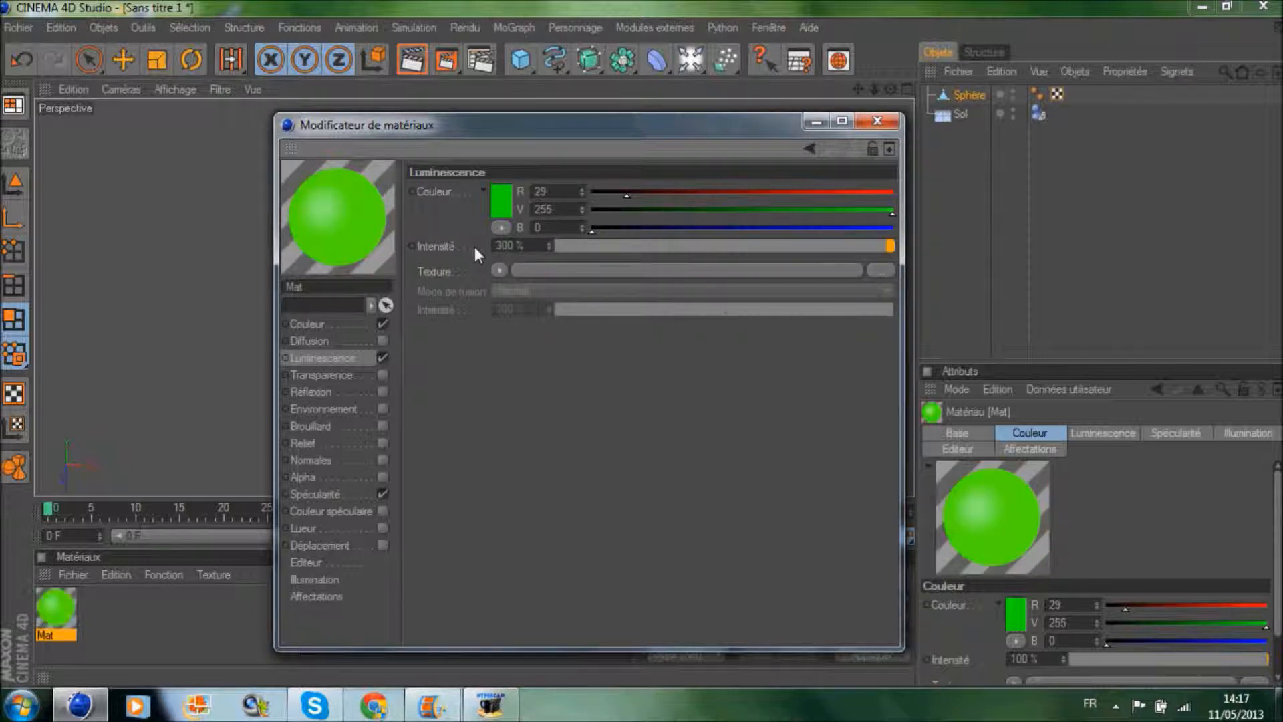
left_click(877, 120)
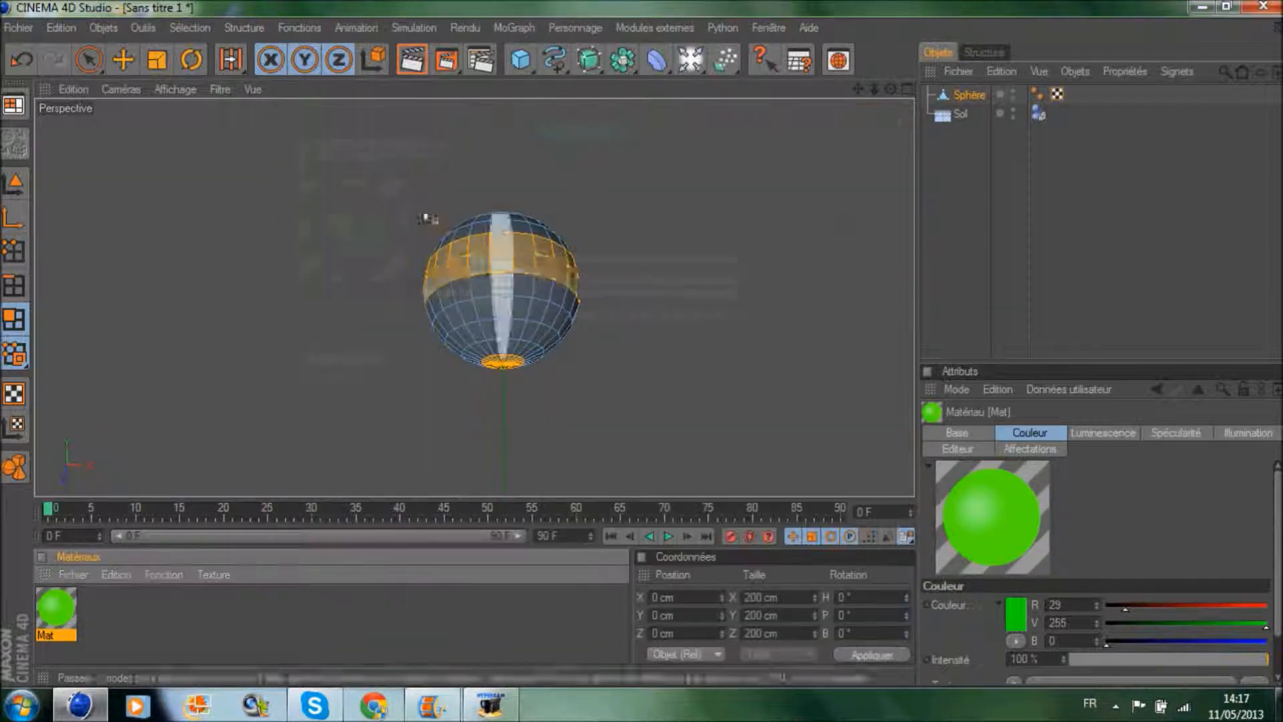
Step: Apply the green material to the sphere's selected polygons, and deselect the sphere
right_click(63, 613)
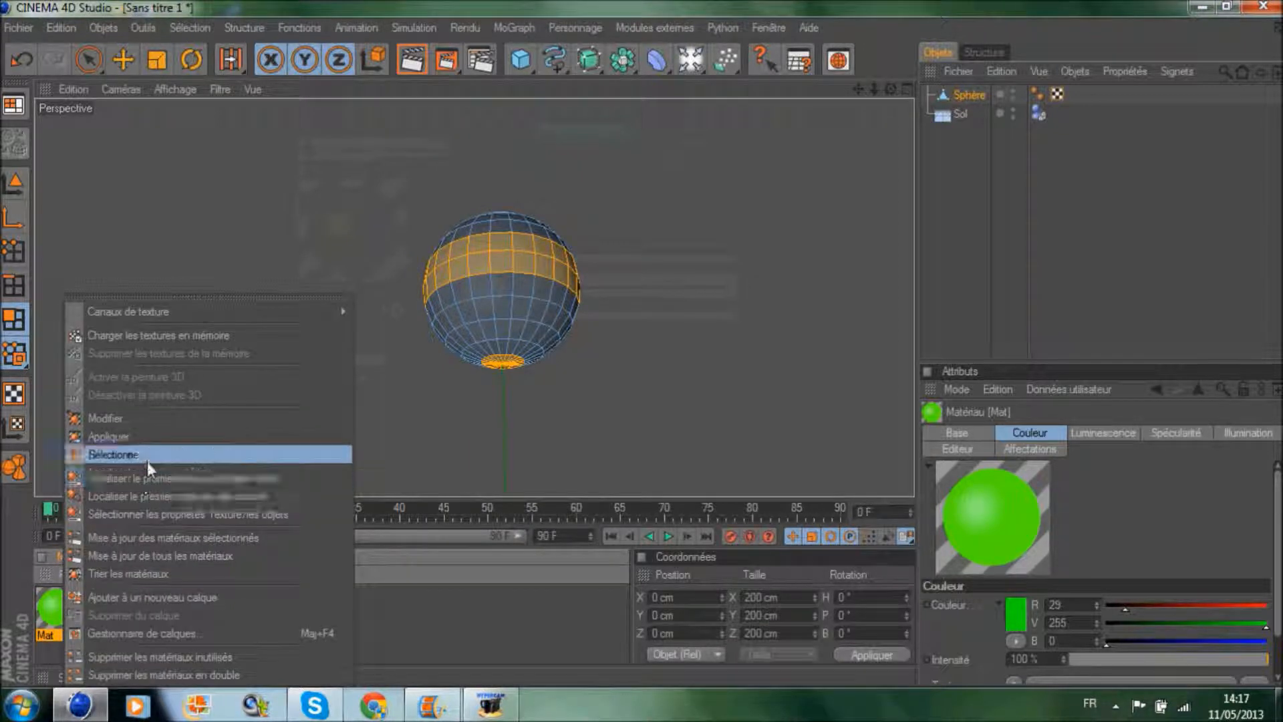
left_click(154, 431)
left_click(1128, 271)
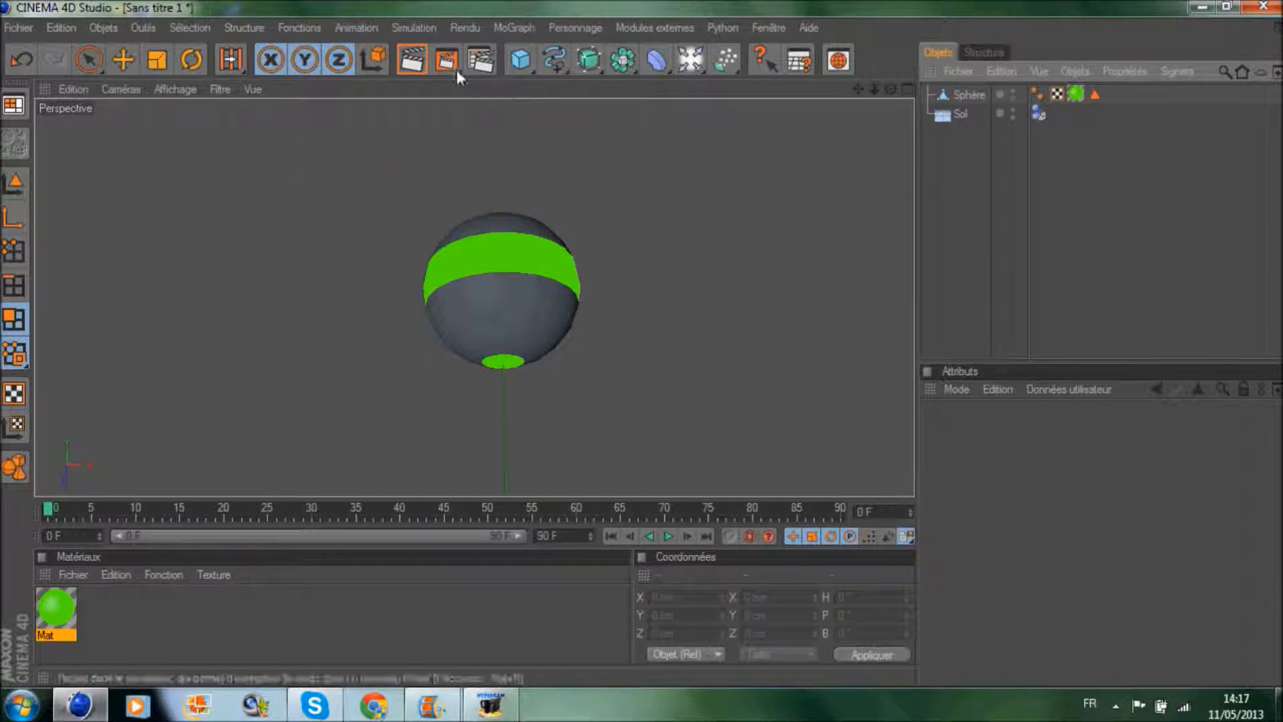
Step: Create a second material, enable its Reflection channel and load a Fresnel texture into it
double_click(186, 604)
double_click(56, 608)
left_click(369, 356)
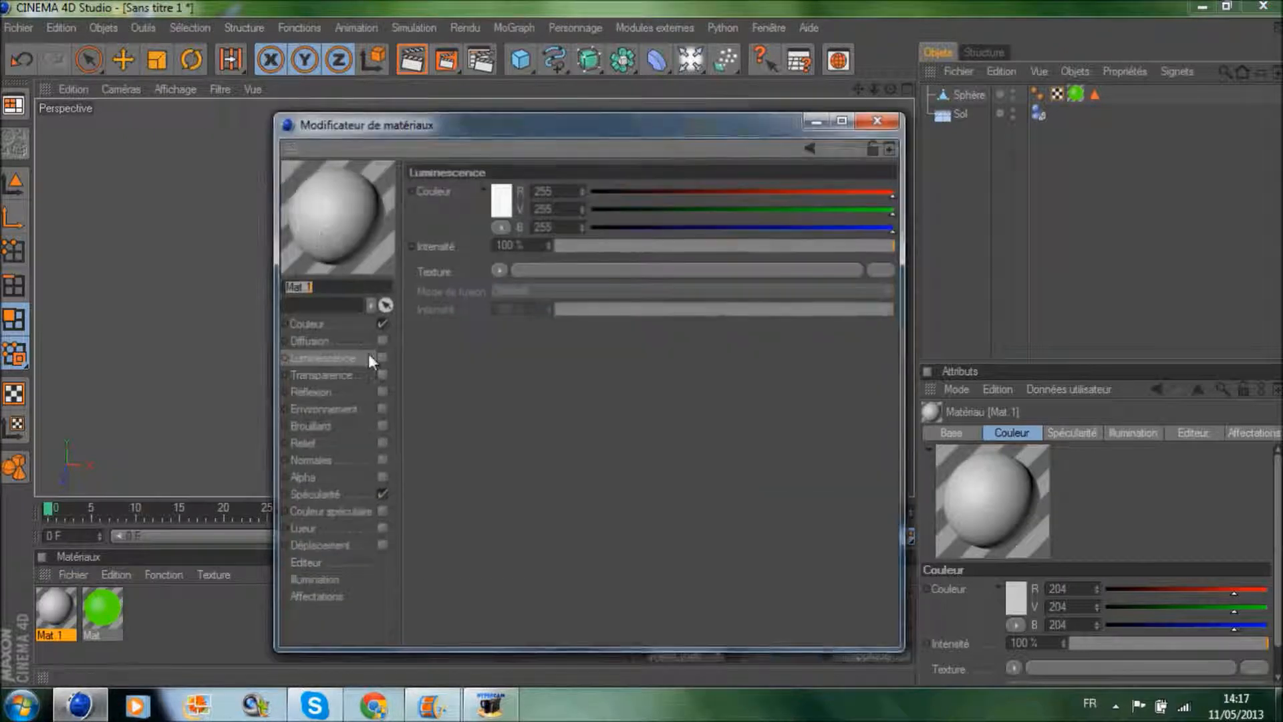
left_click(383, 391)
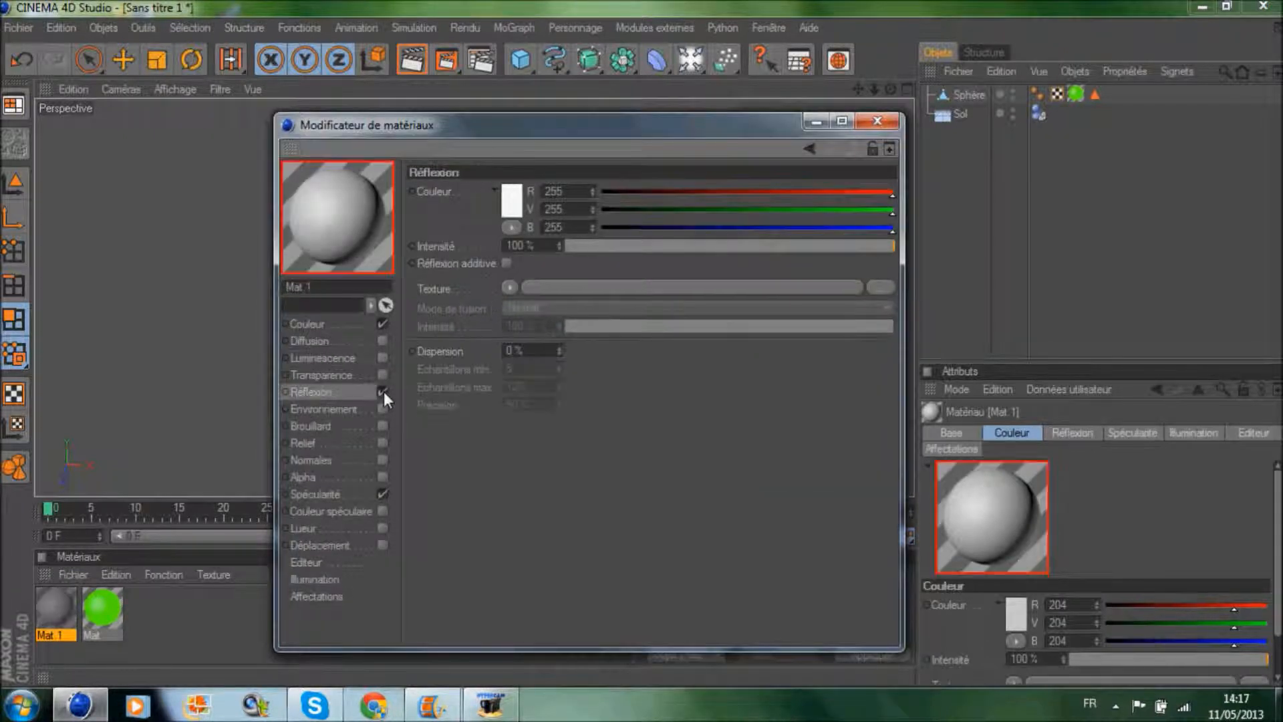
left_click(509, 291)
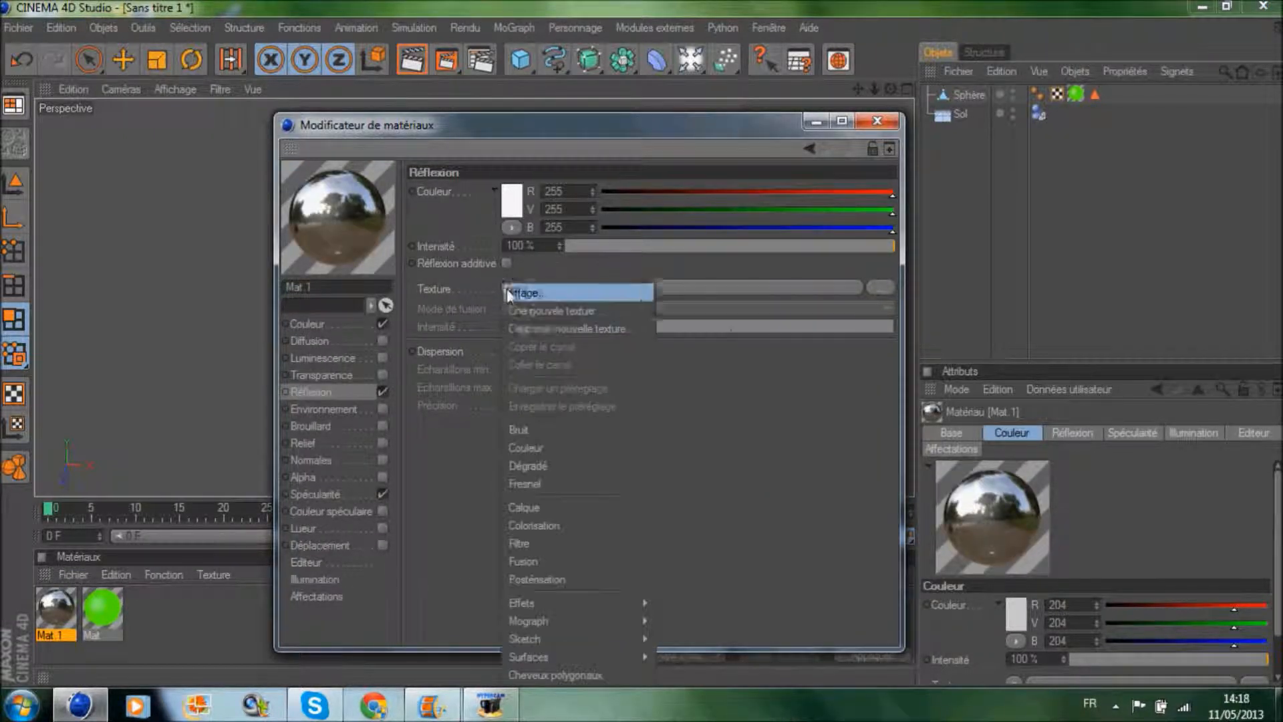
left_click(529, 485)
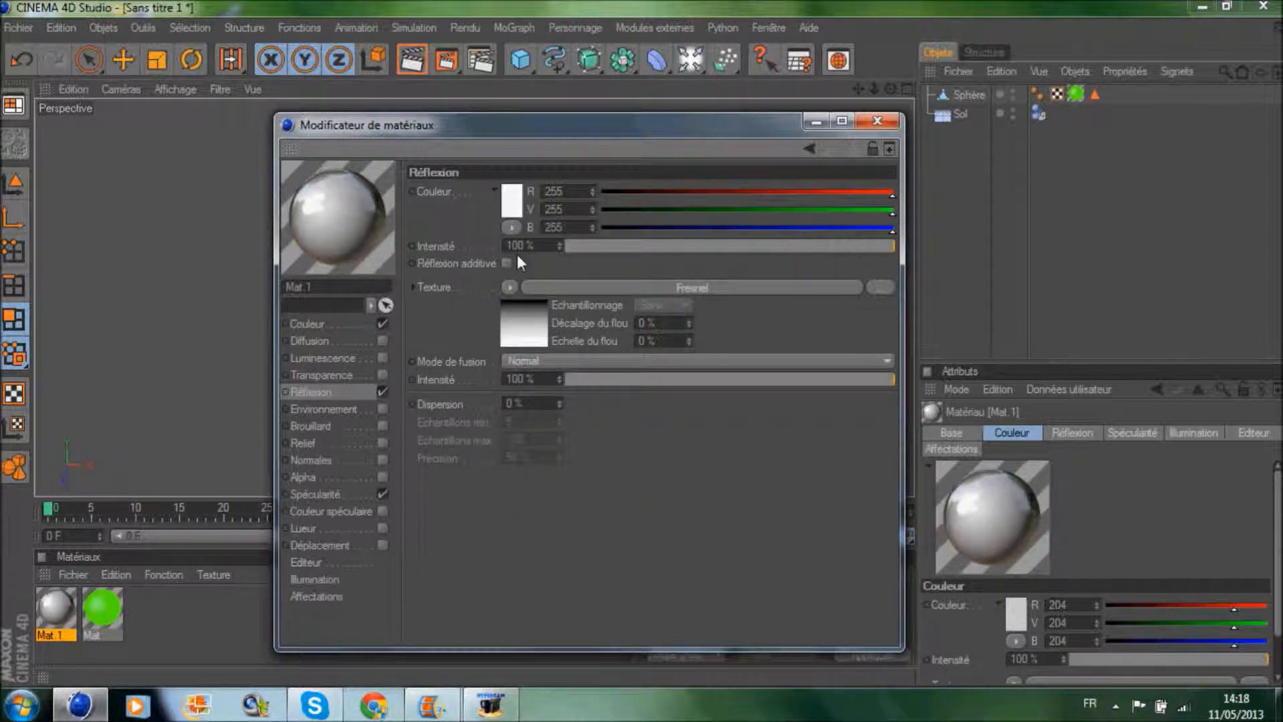
Step: Set the new material's Reflection colour and Color channel both to black (R 0, G 0, B 0)
left_click(512, 201)
left_click_drag(504, 179, 408, 251)
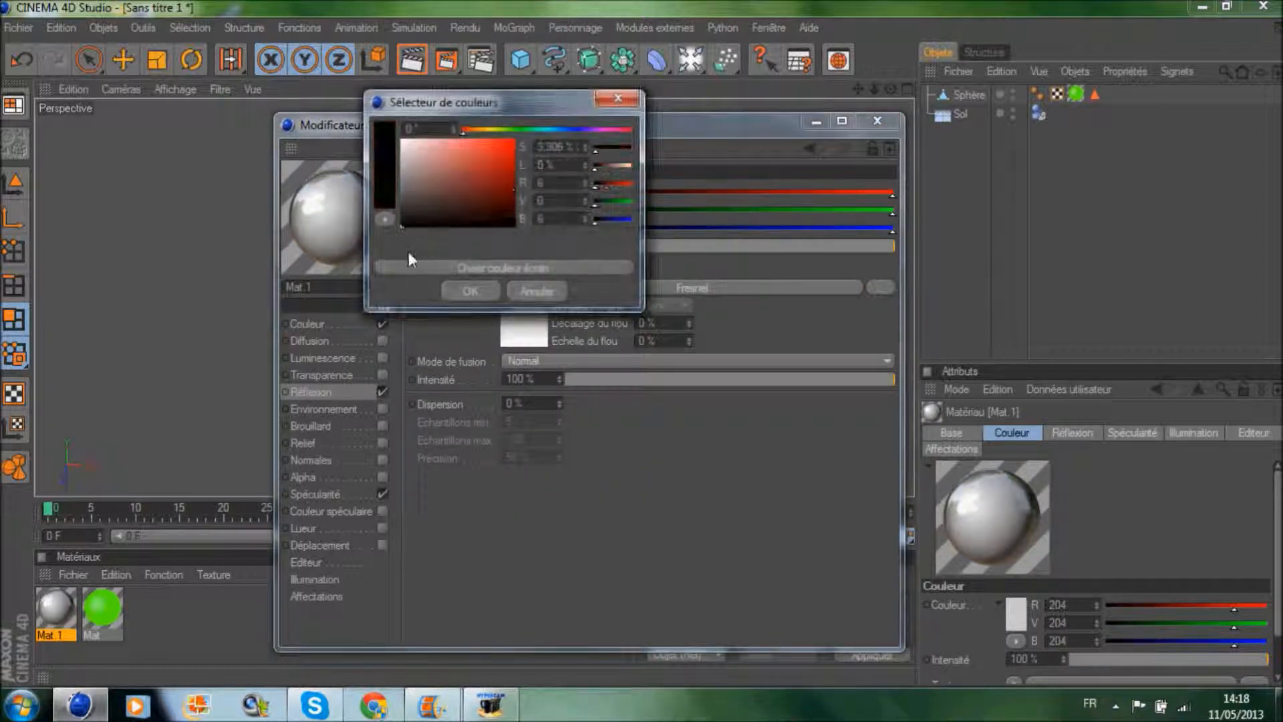
left_click(481, 287)
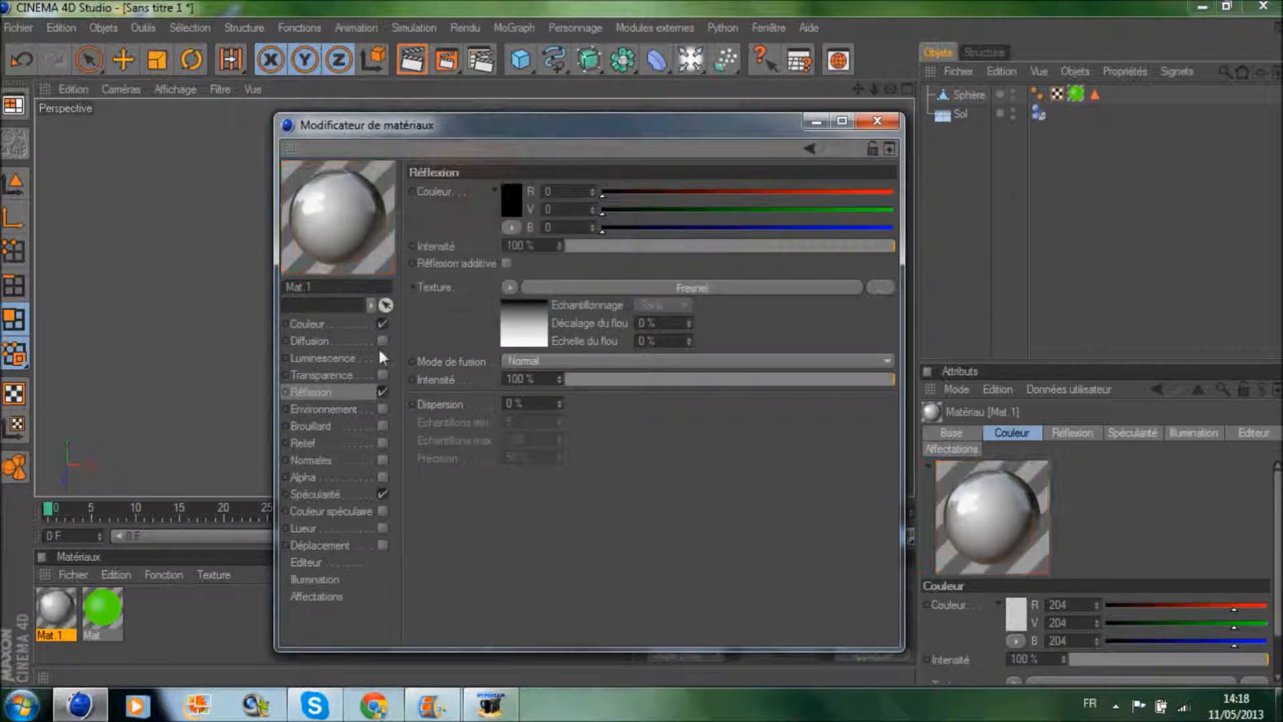
left_click(322, 326)
left_click(501, 201)
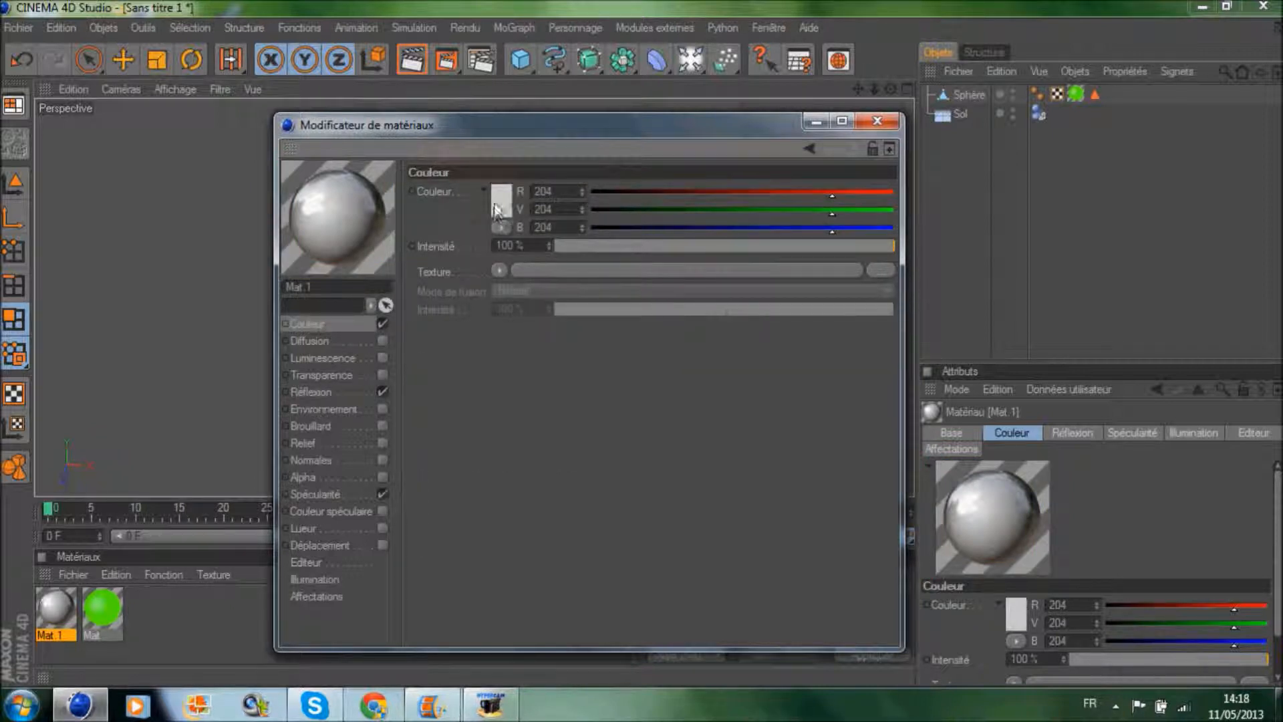
left_click(460, 292)
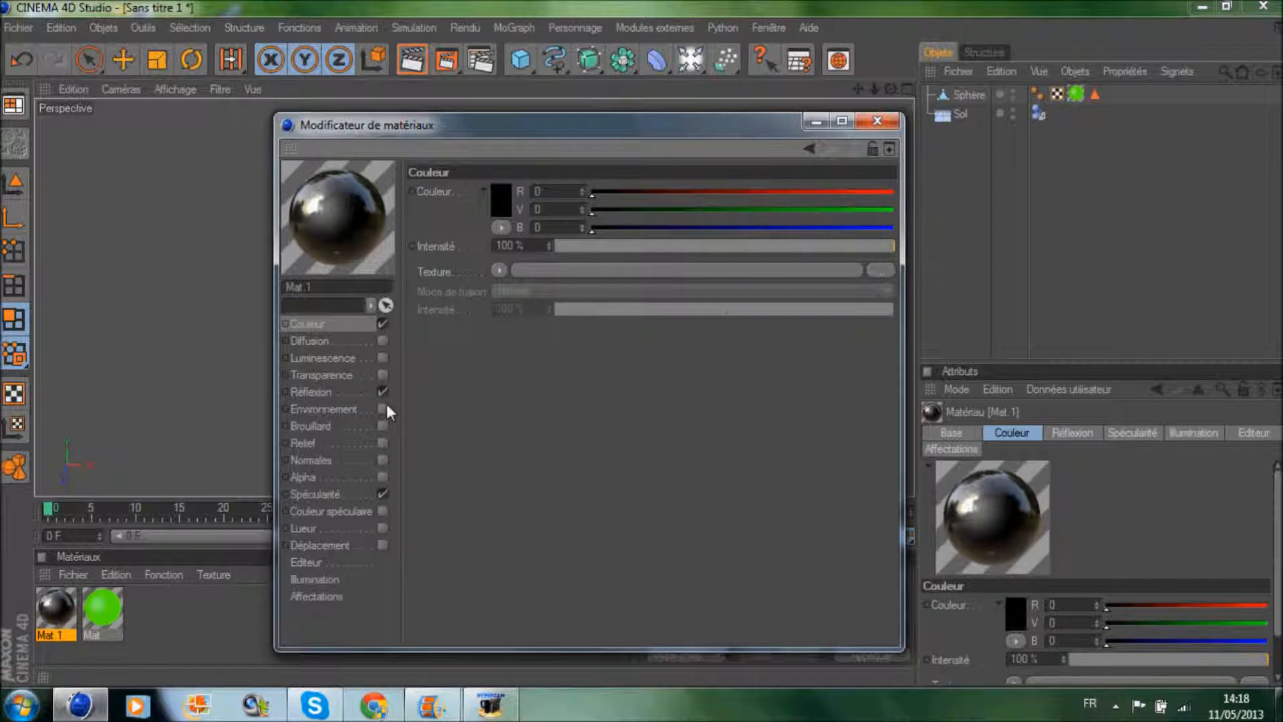
Step: Lower the black material's reflection intensity and close the material editor
left_click(358, 394)
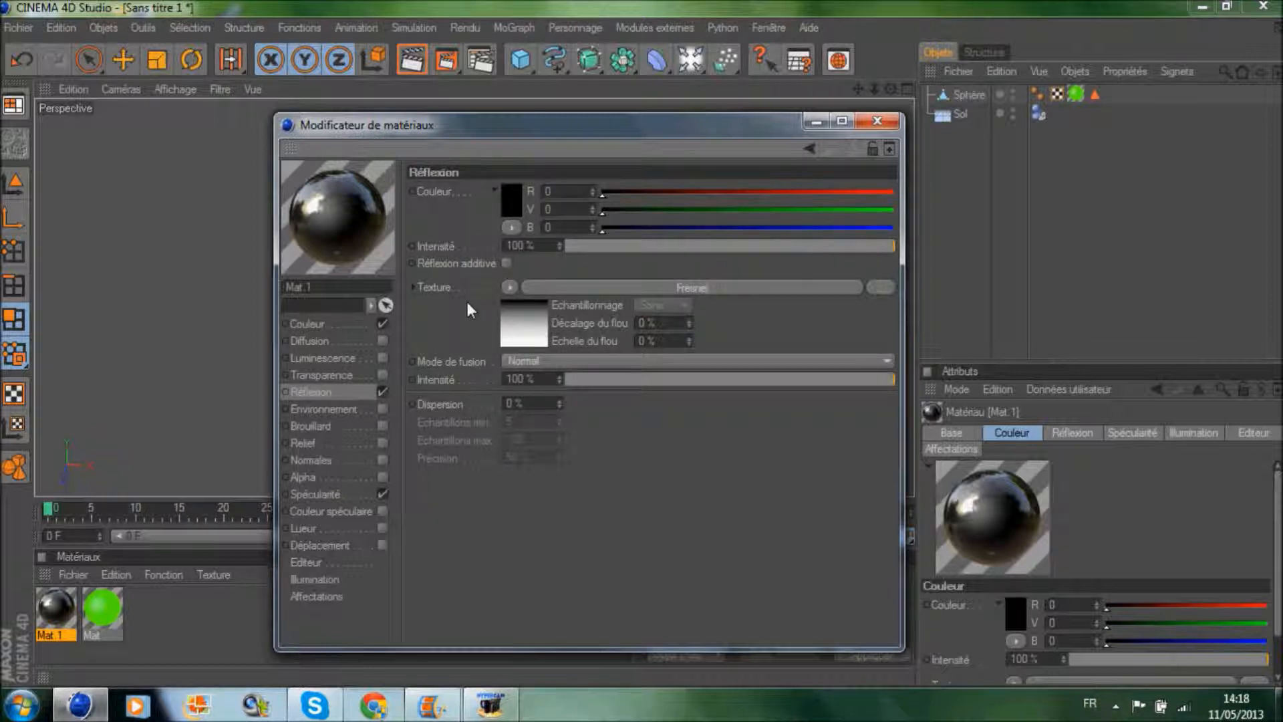
left_click_drag(714, 246, 627, 256)
left_click(877, 121)
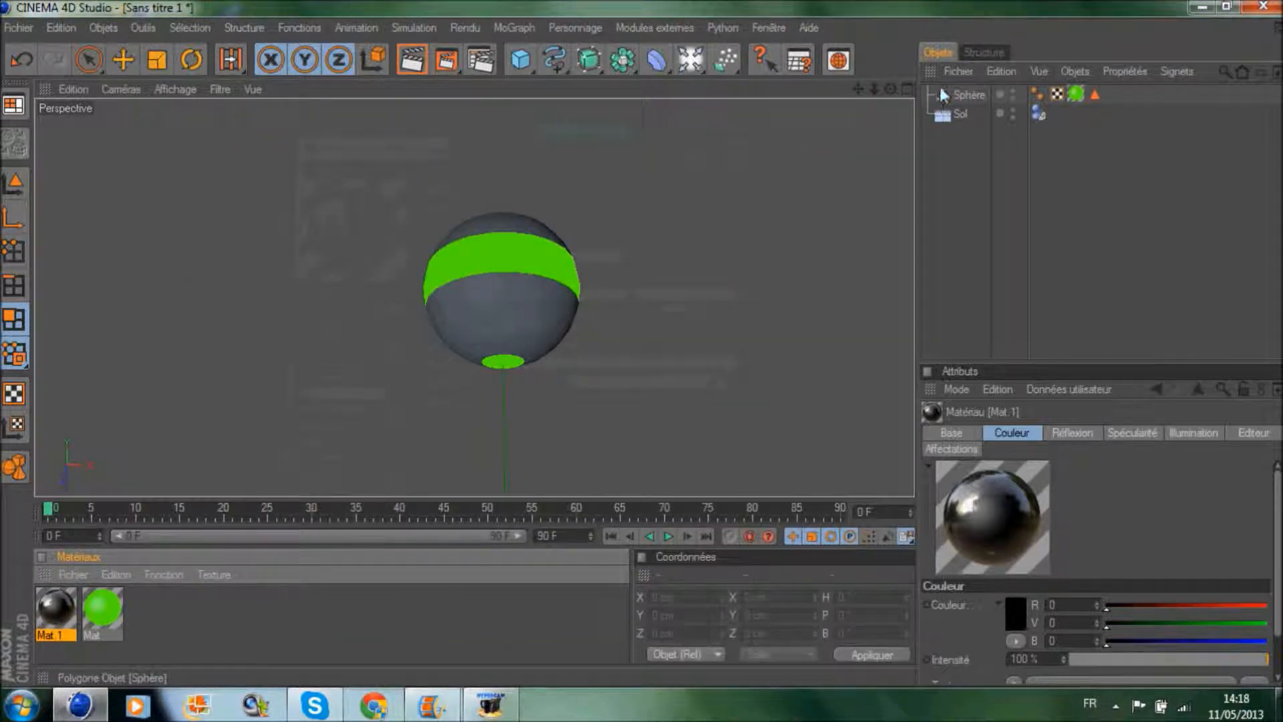
Step: Select all the sphere's polygon rings outside the green bands, both below and above the central band
left_click(962, 95)
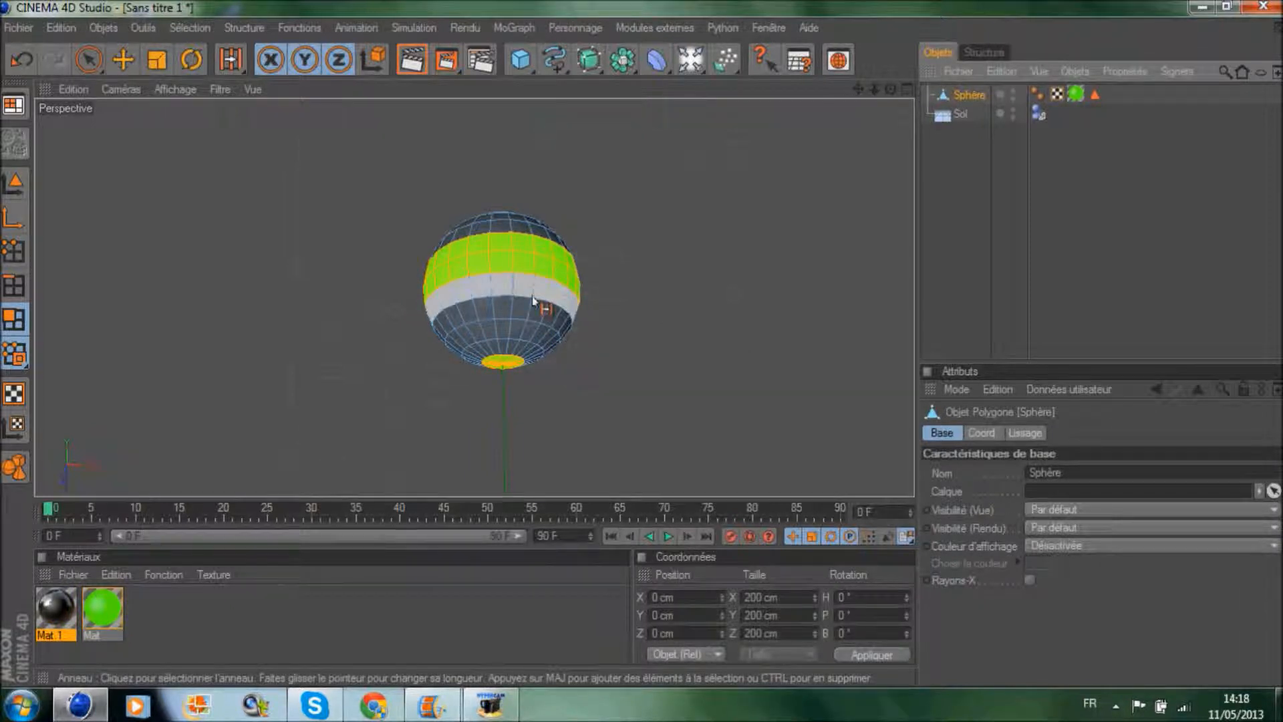
left_click_drag(535, 301, 527, 353)
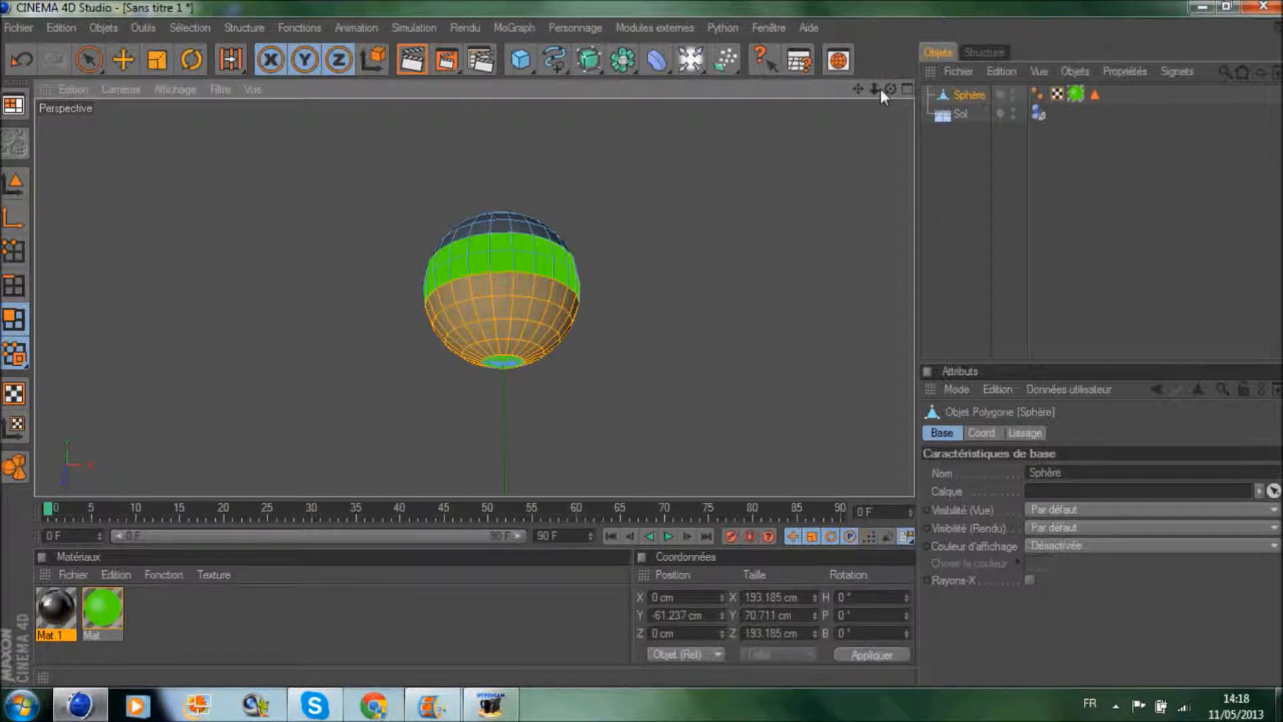
left_click_drag(891, 89, 698, 247)
left_click(529, 232, "shift")
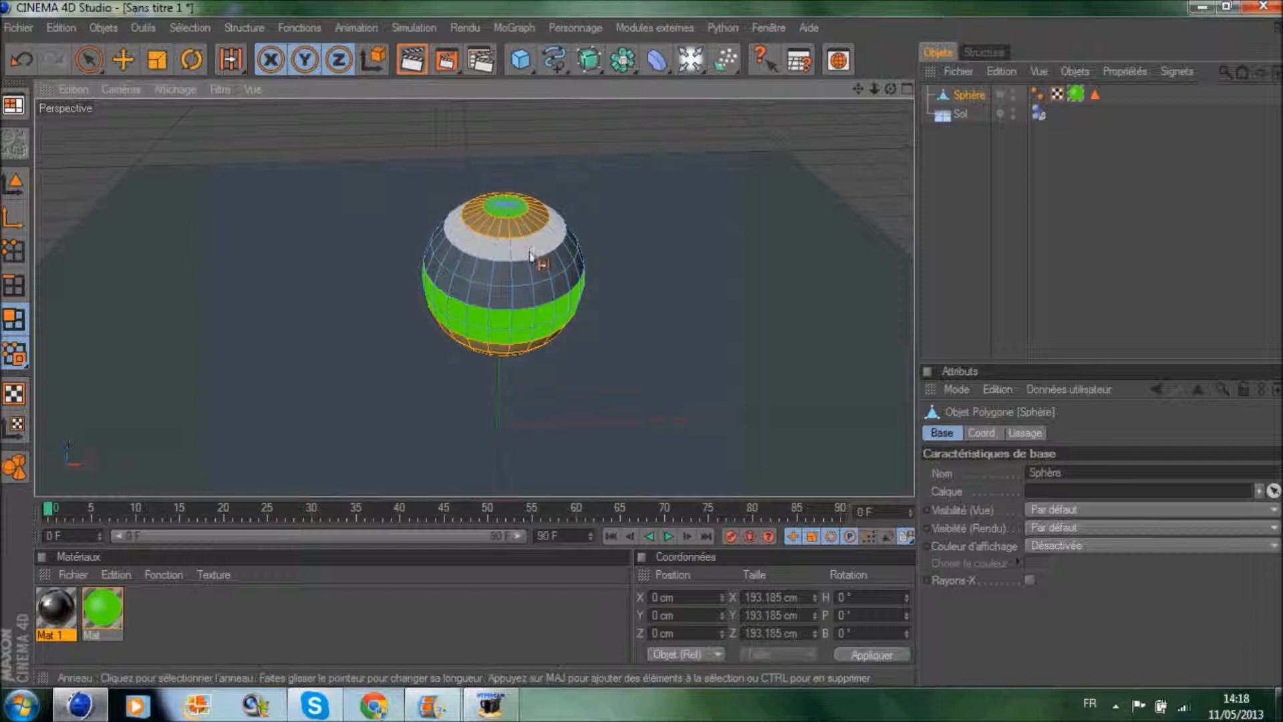
left_click(532, 252, "shift")
left_click(538, 272, "shift")
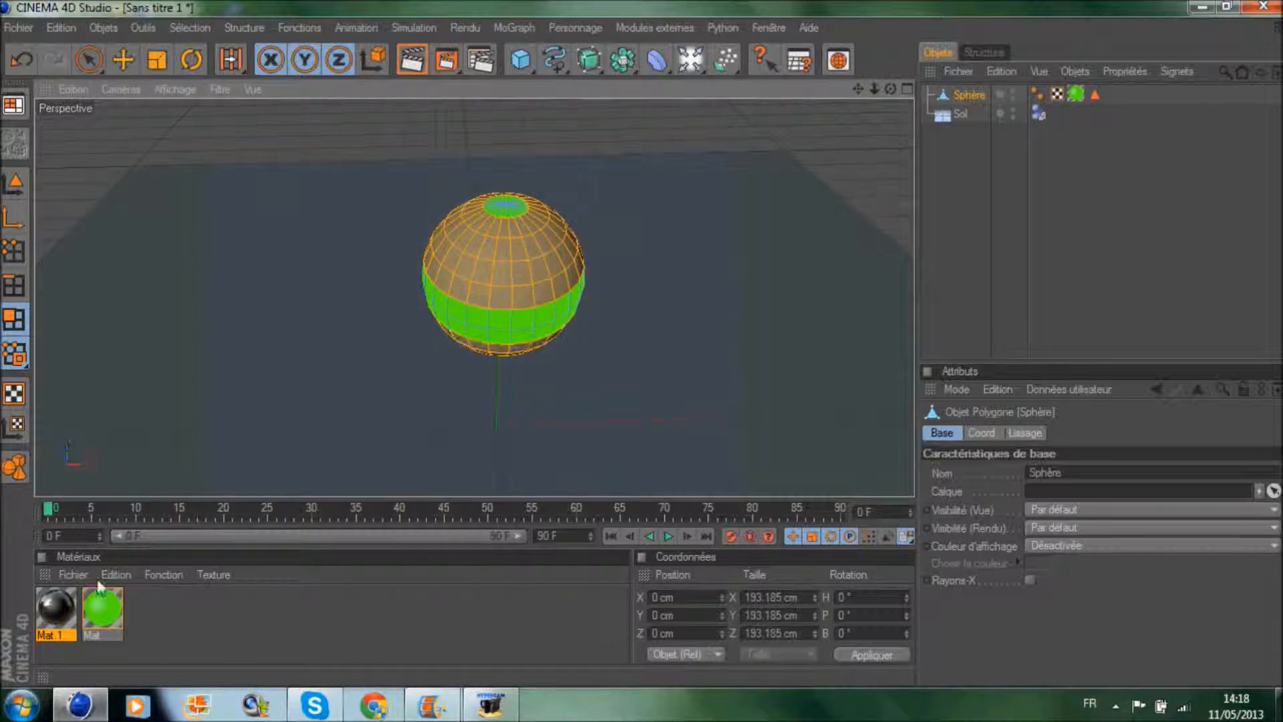
Step: Apply the black reflective material to the selected polygons, and render the view as a preview
left_click(65, 612)
right_click(65, 612)
left_click(140, 431)
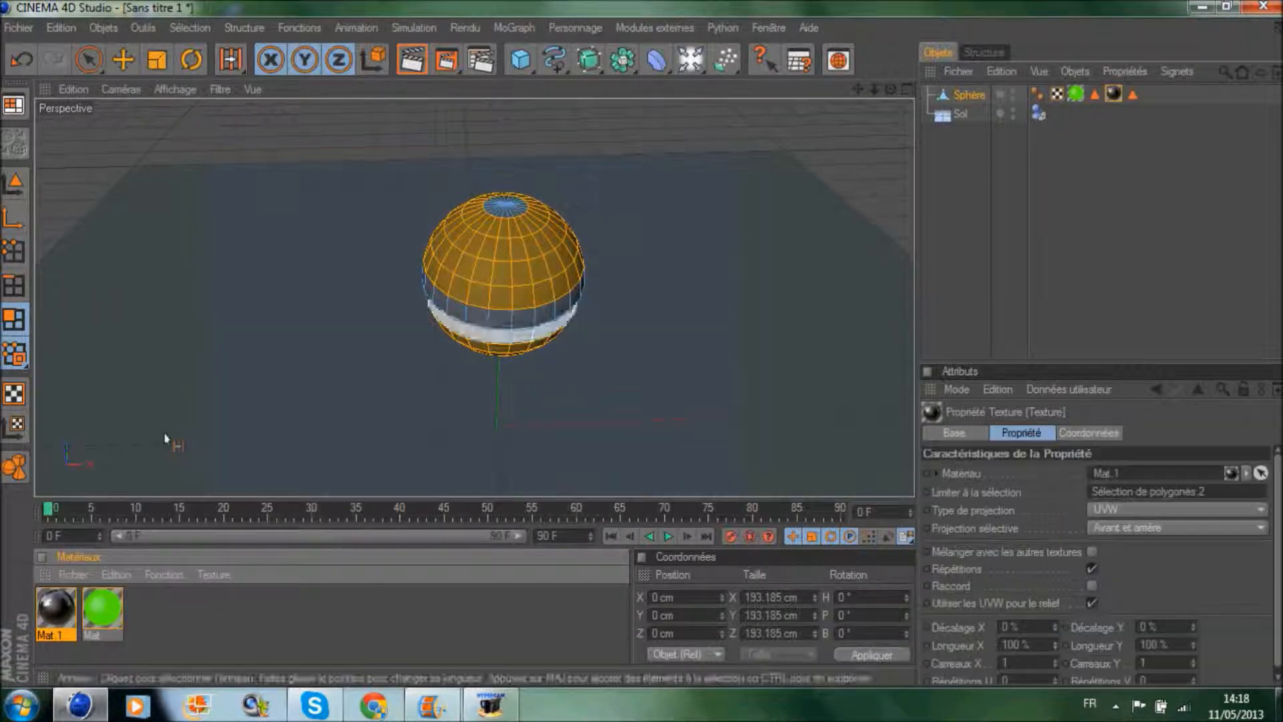
left_click(1063, 281)
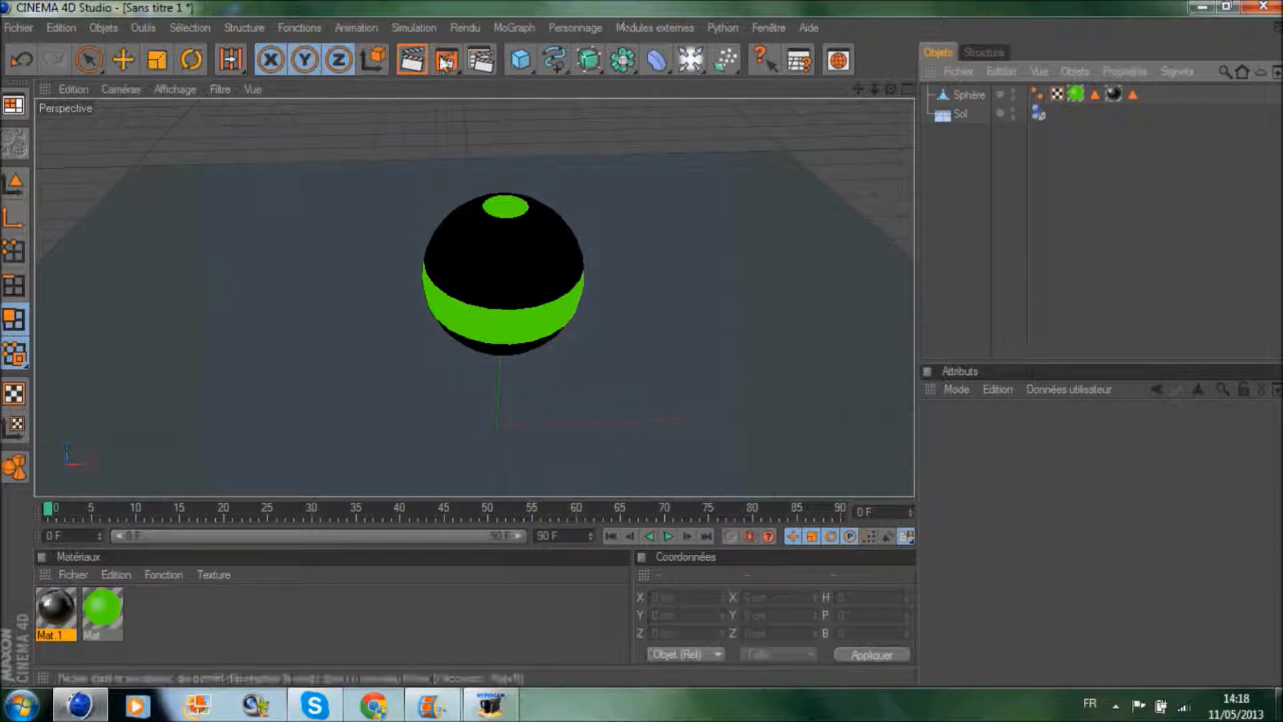
left_click(409, 70)
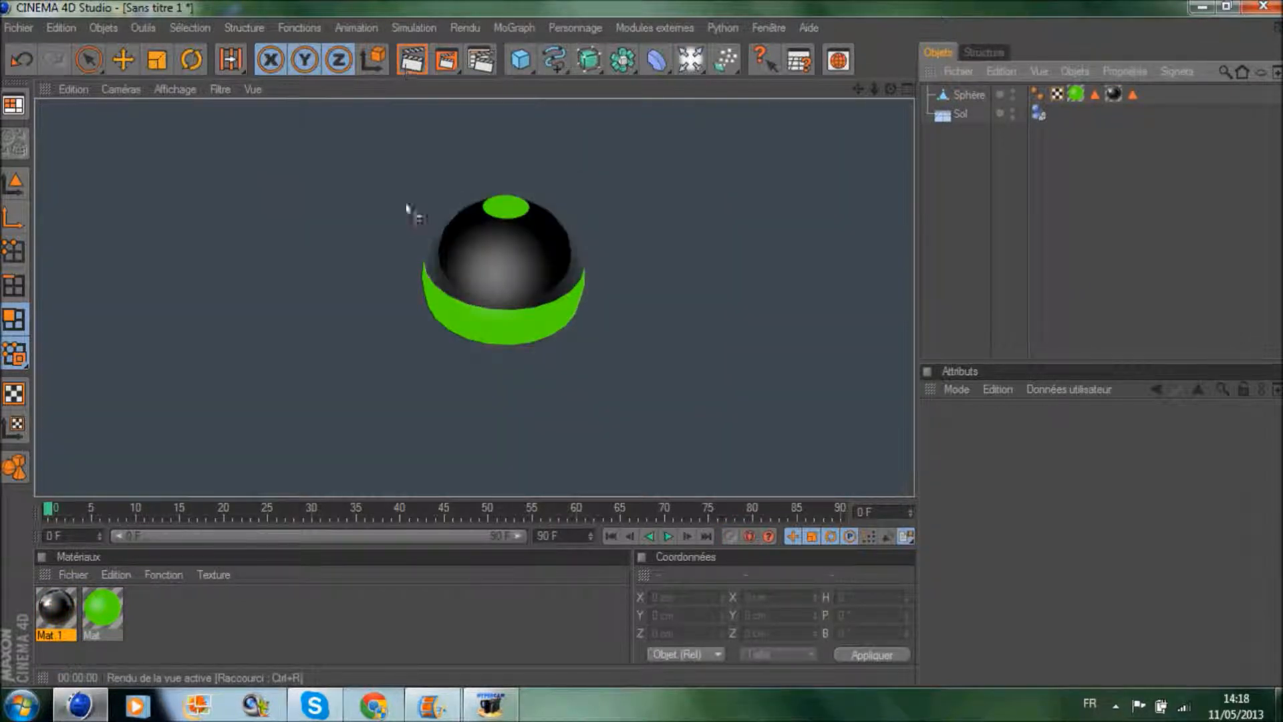
left_click(1059, 218)
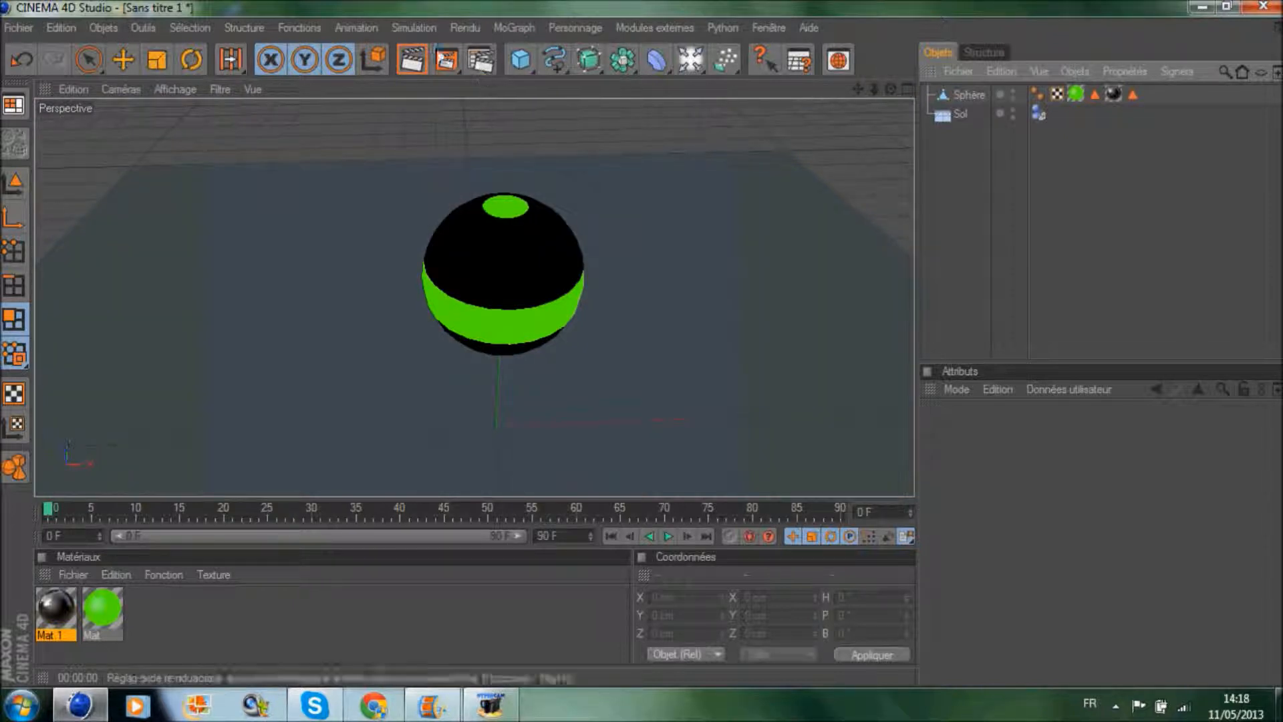
Step: Add Global Illumination to the render settings with automatic saving of the irradiance cache turned off, and render the view
left_click(481, 62)
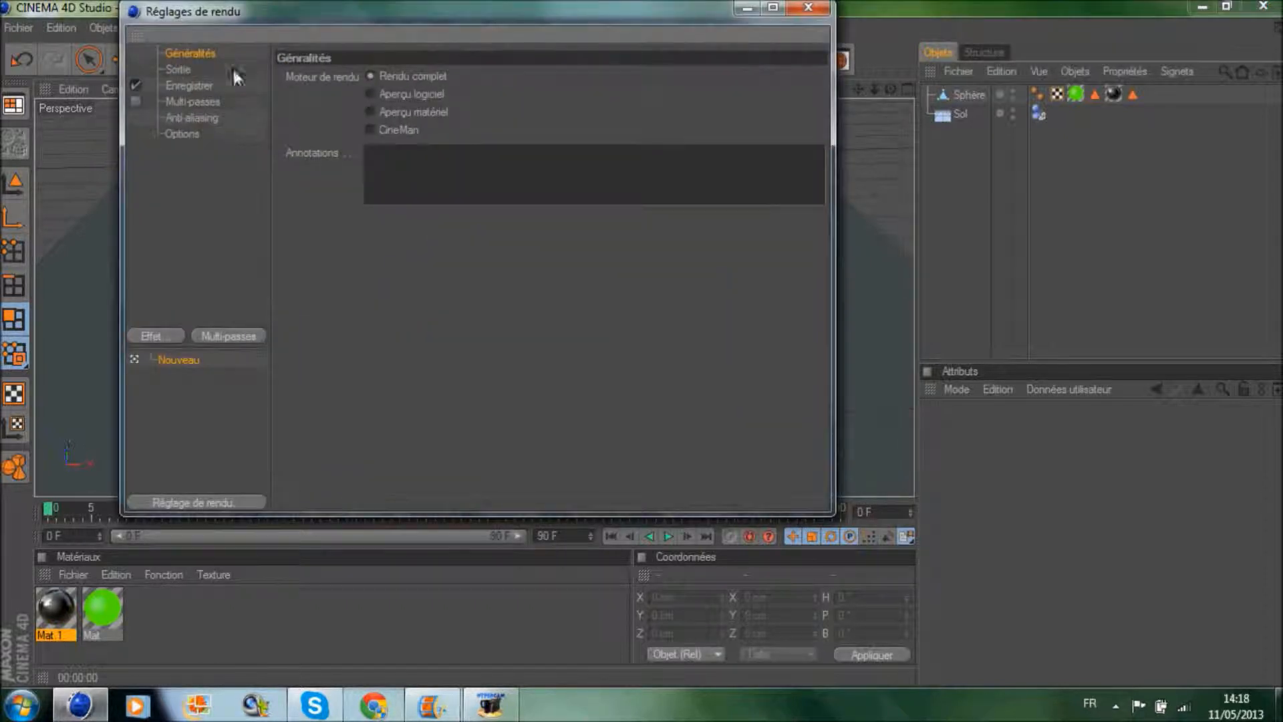
left_click(154, 337)
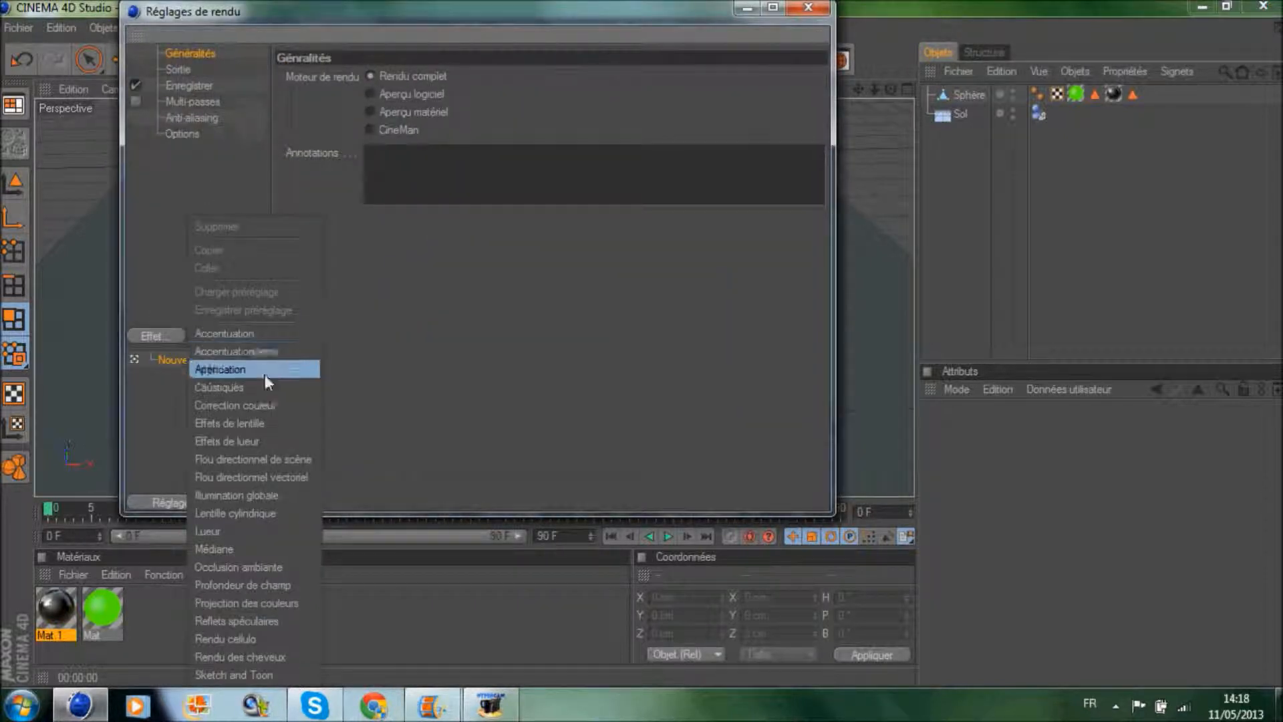
left_click(277, 500)
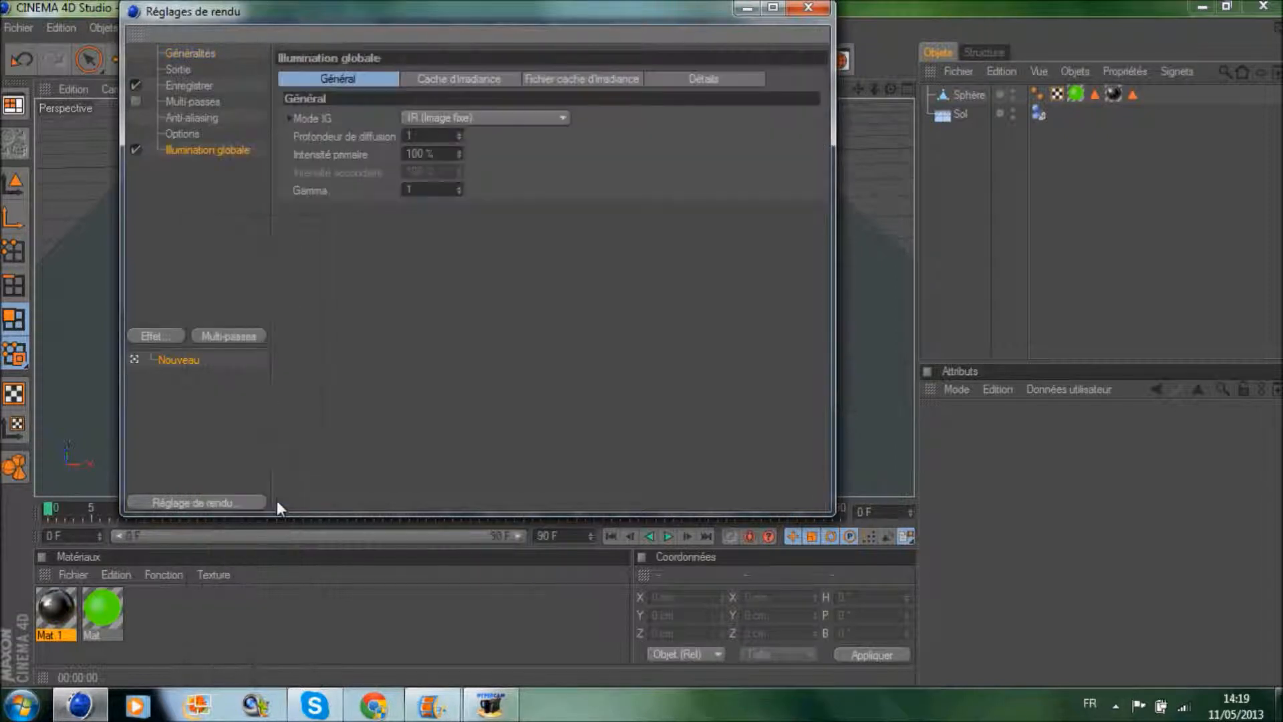
left_click(595, 91)
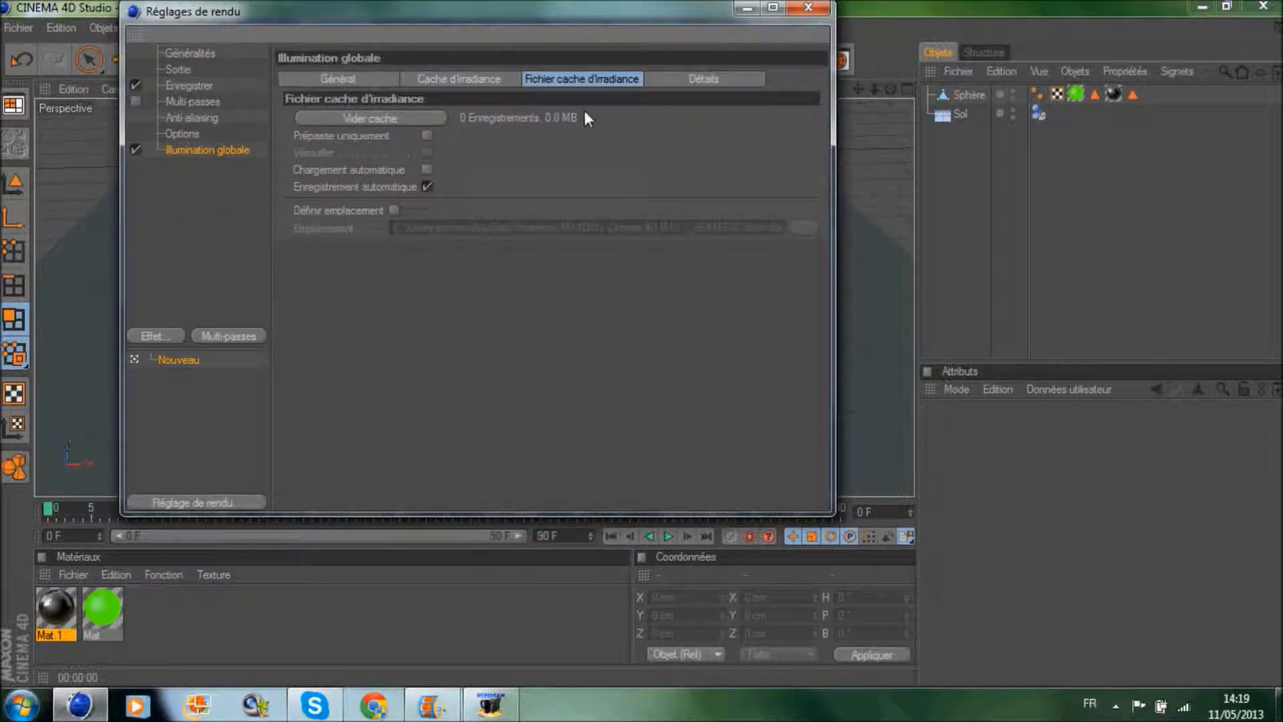
left_click(428, 187)
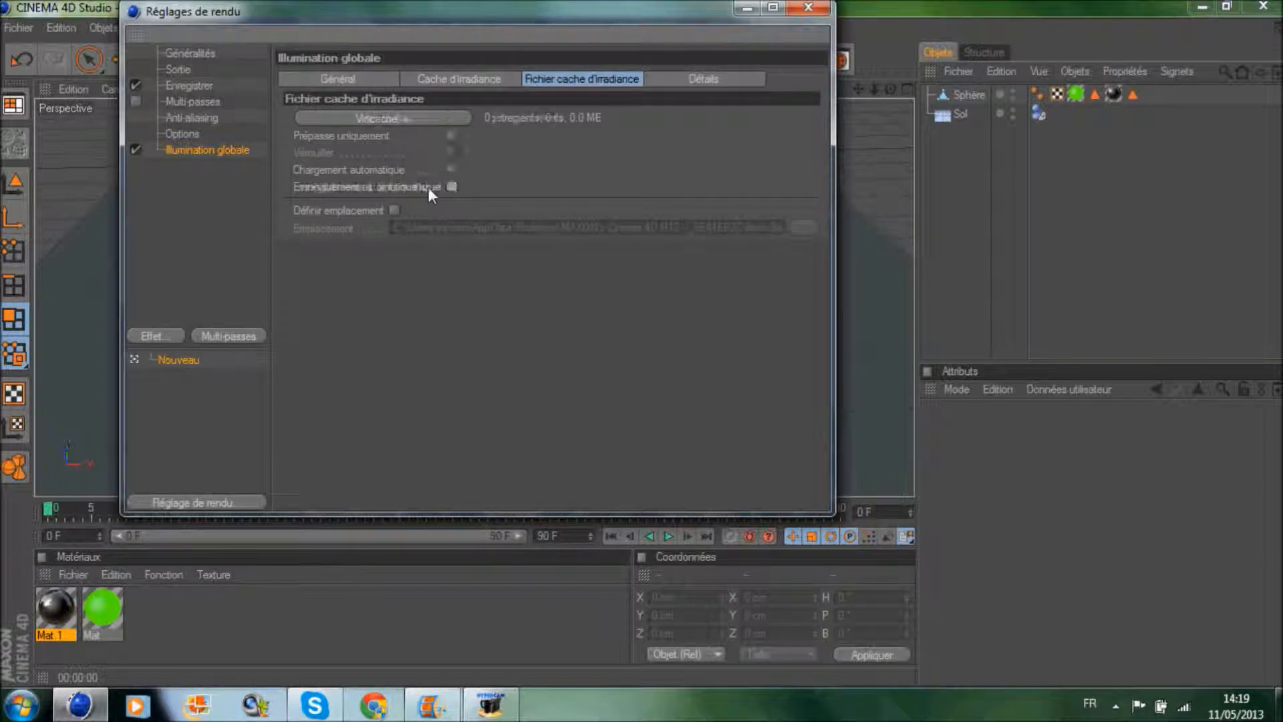
left_click(805, 9)
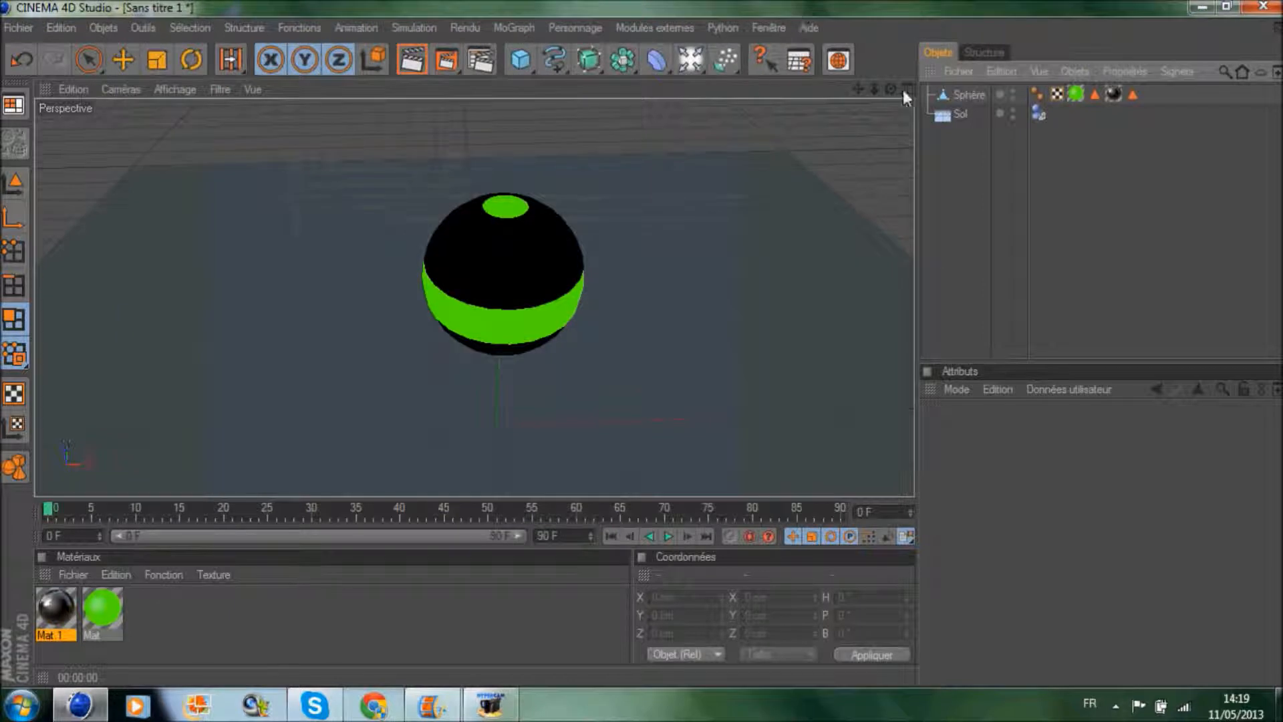
left_click(412, 59)
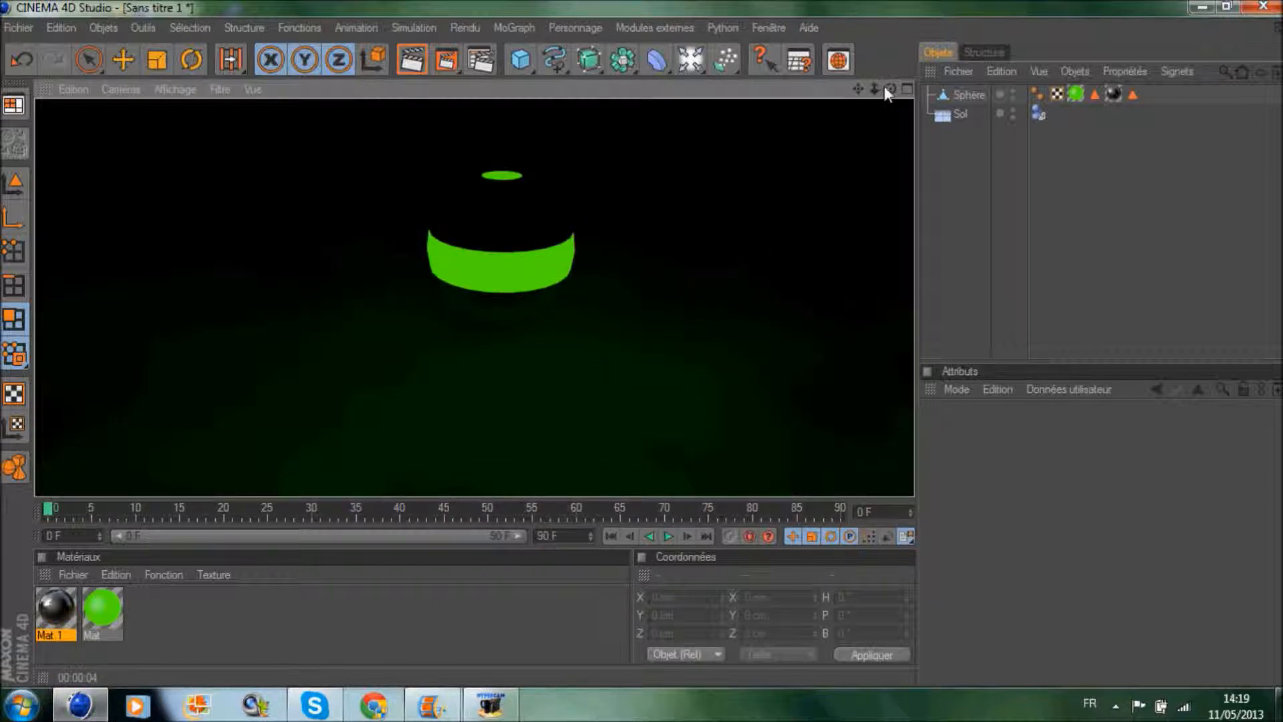
left_click(617, 267)
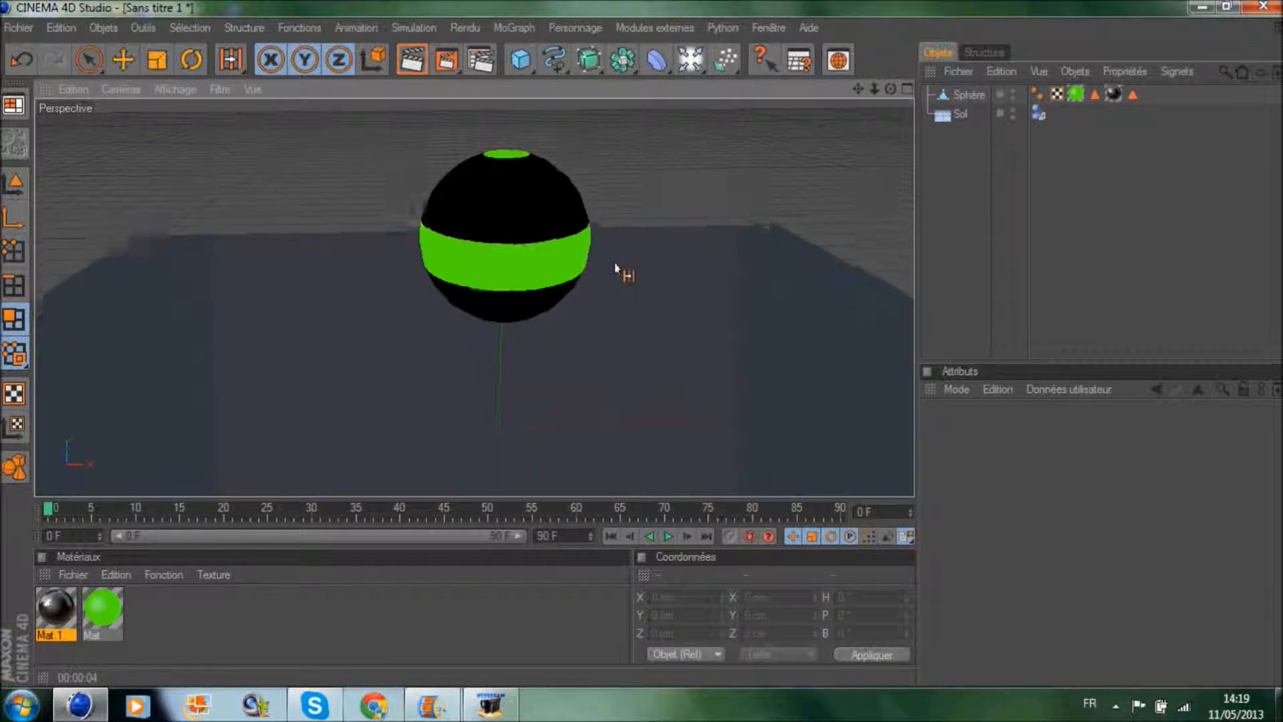
Step: Copy the banded sphere and paste two duplicates of it
left_click(984, 93)
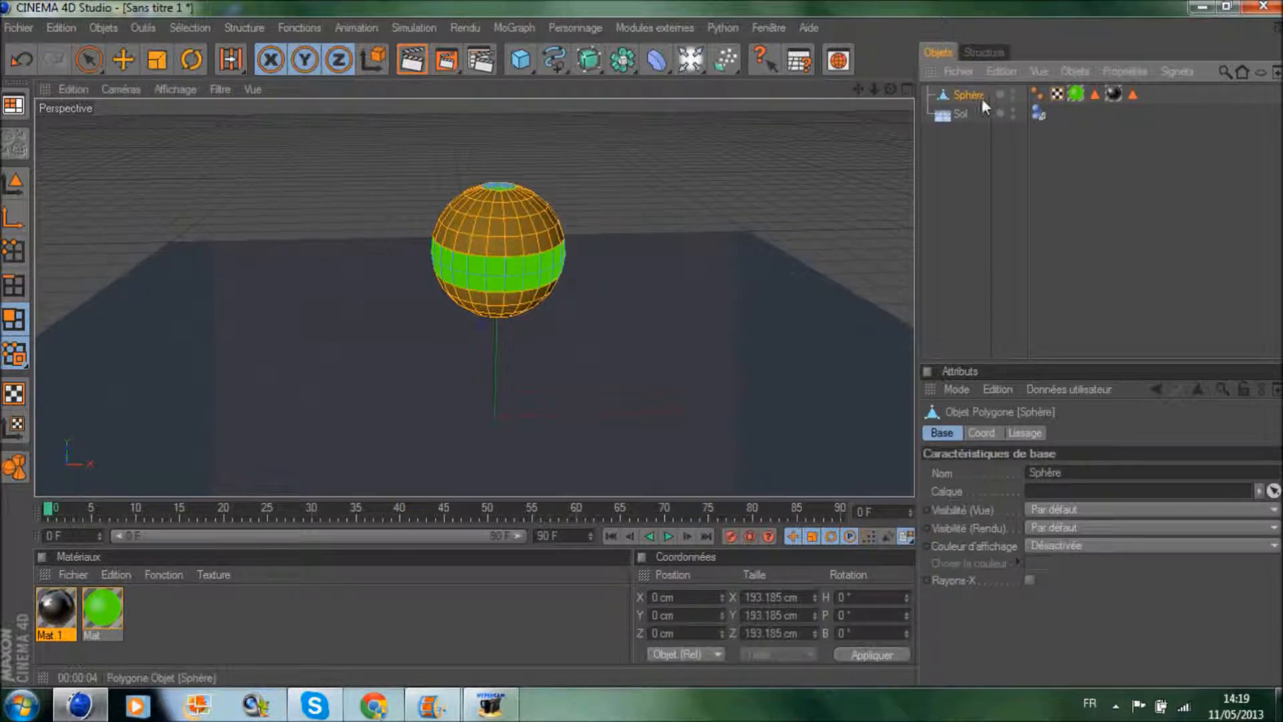
key("ctrl+c")
key("ctrl+v")
key("ctrl+v")
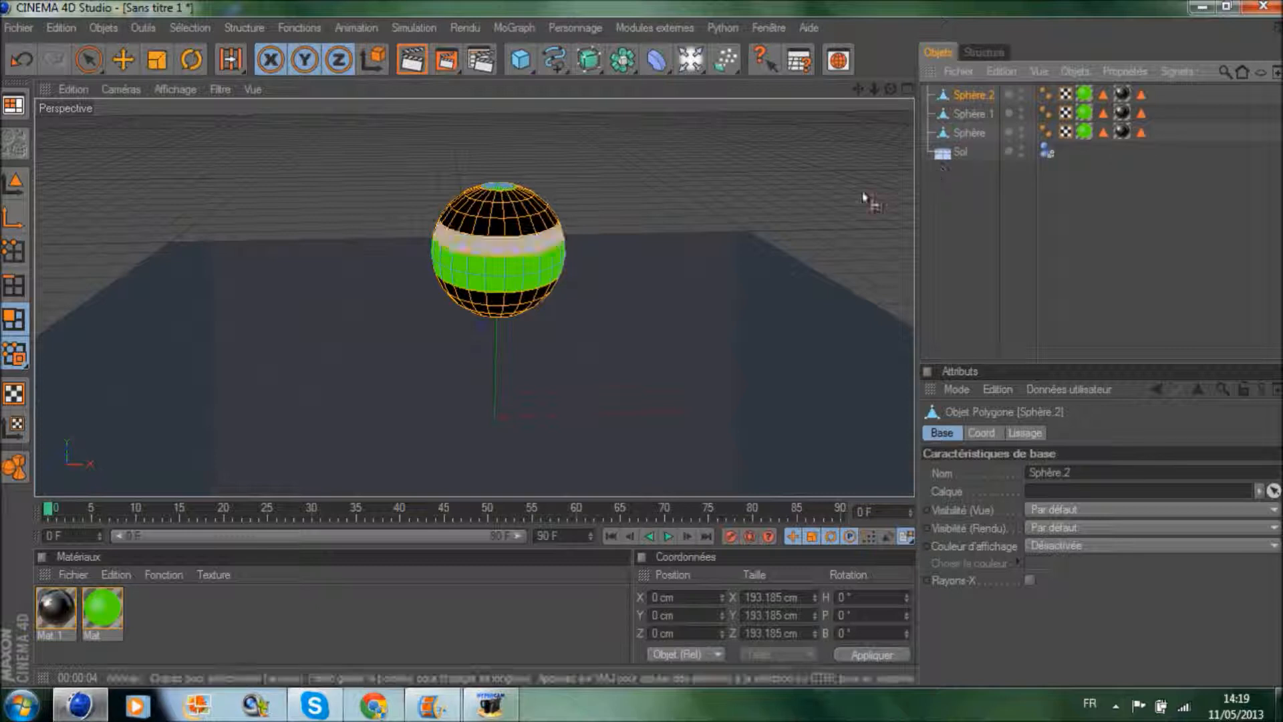
left_click(100, 59)
mouse_move(609, 248)
left_mouse_down()
mouse_move(805, 248)
mouse_move(593, 248)
left_mouse_up()
left_click(25, 59)
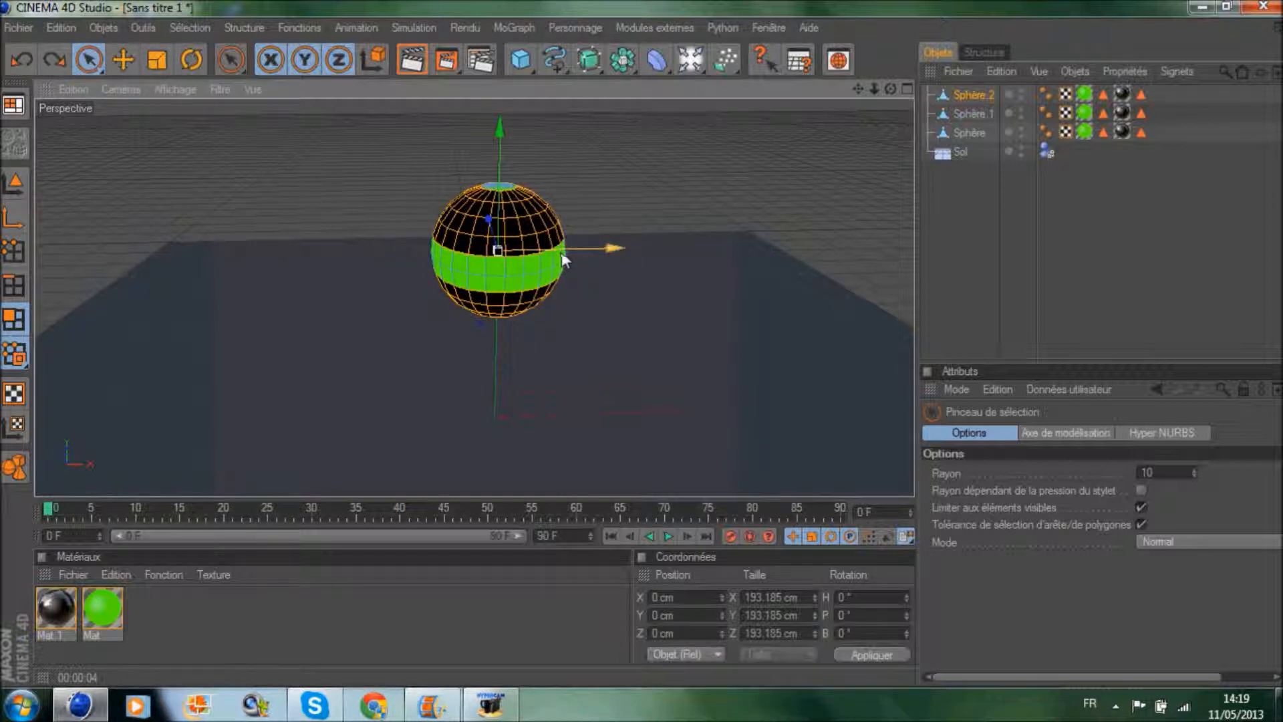
mouse_move(609, 249)
left_mouse_down()
mouse_move(710, 249)
mouse_move(331, 253)
mouse_move(788, 249)
mouse_move(604, 248)
left_mouse_up()
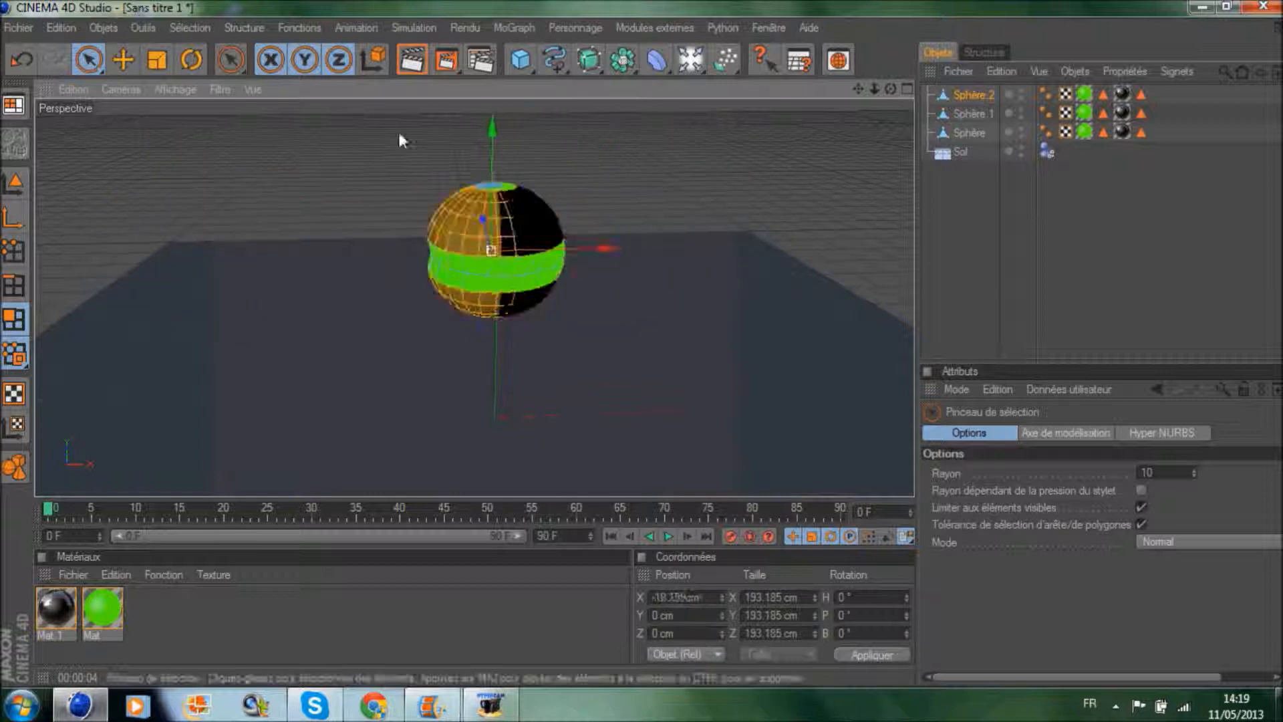
left_click(21, 60)
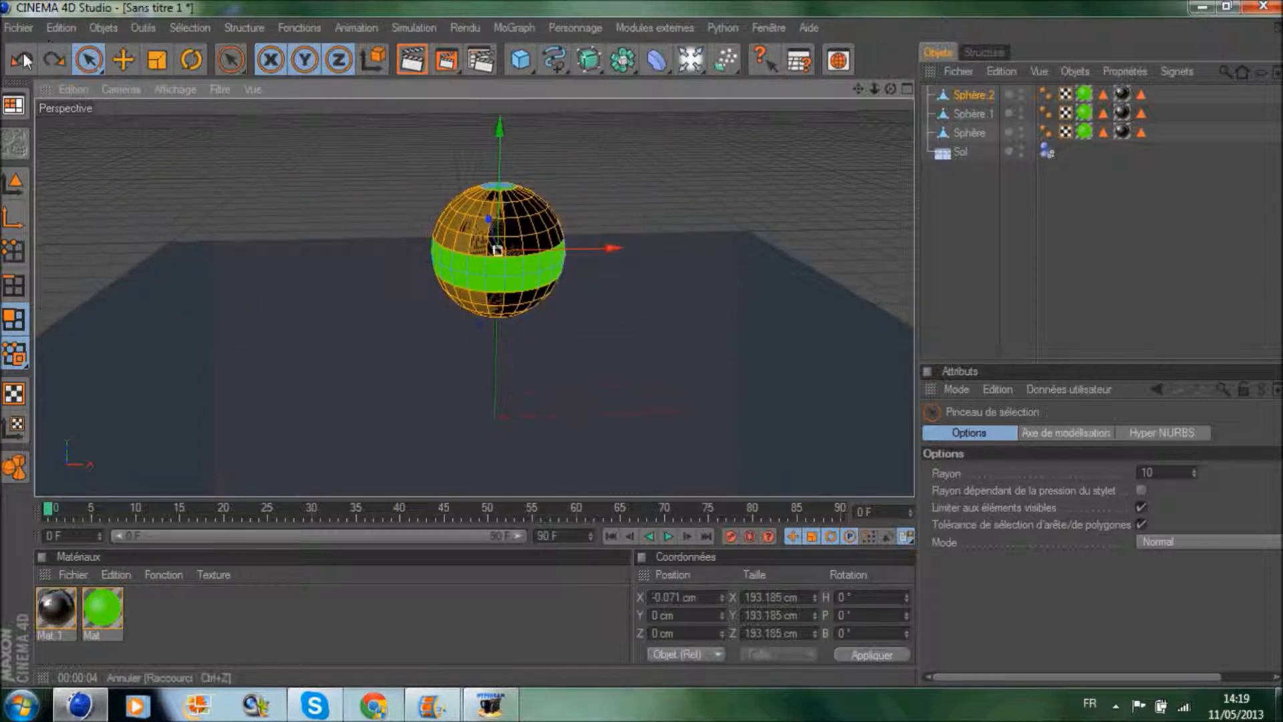
Step: In model mode, move one sphere copy along X to about 446 cm and the other to about -354 cm
left_click(16, 187)
left_click_drag(568, 244, 874, 244)
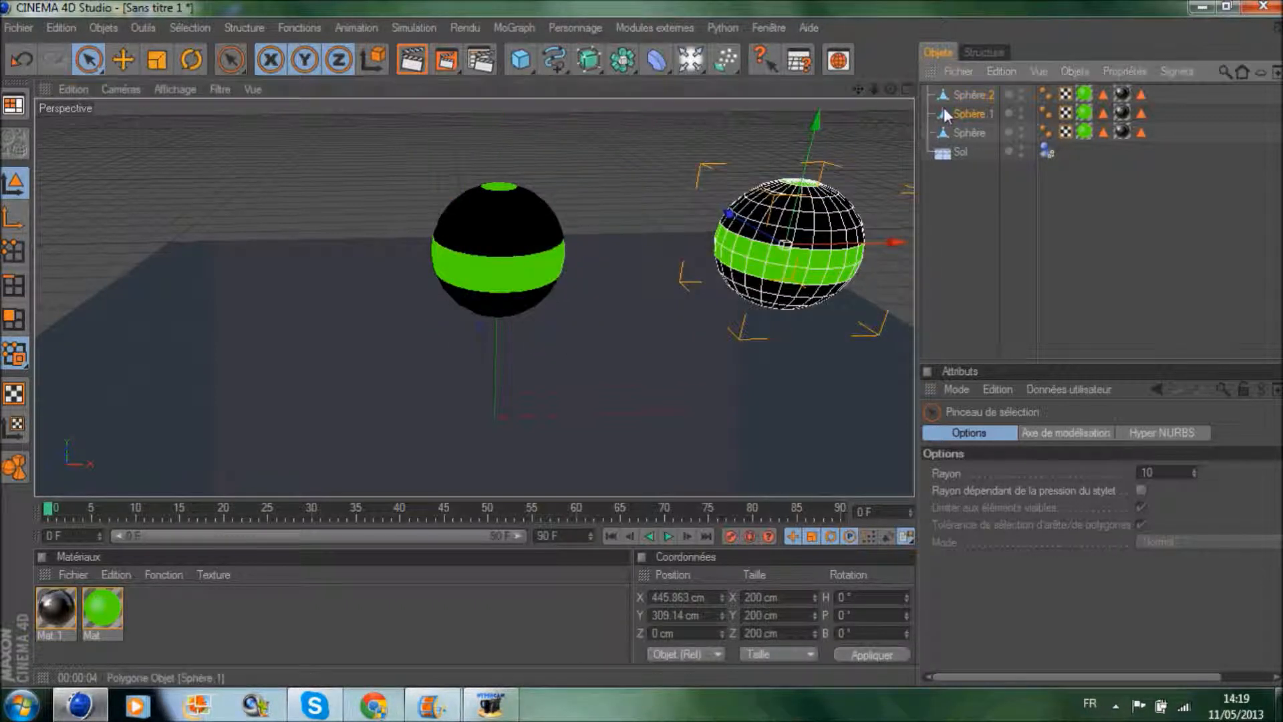
left_click(969, 113)
left_click_drag(631, 242, 374, 253)
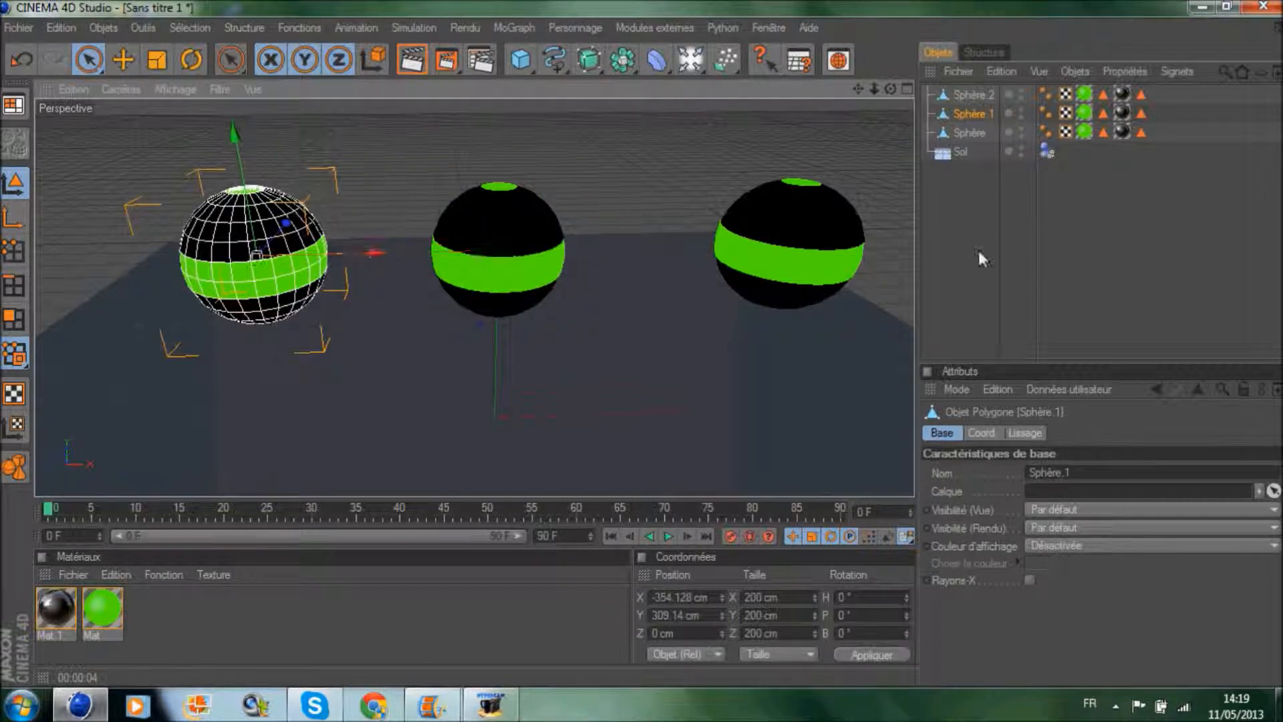
left_click(1042, 228)
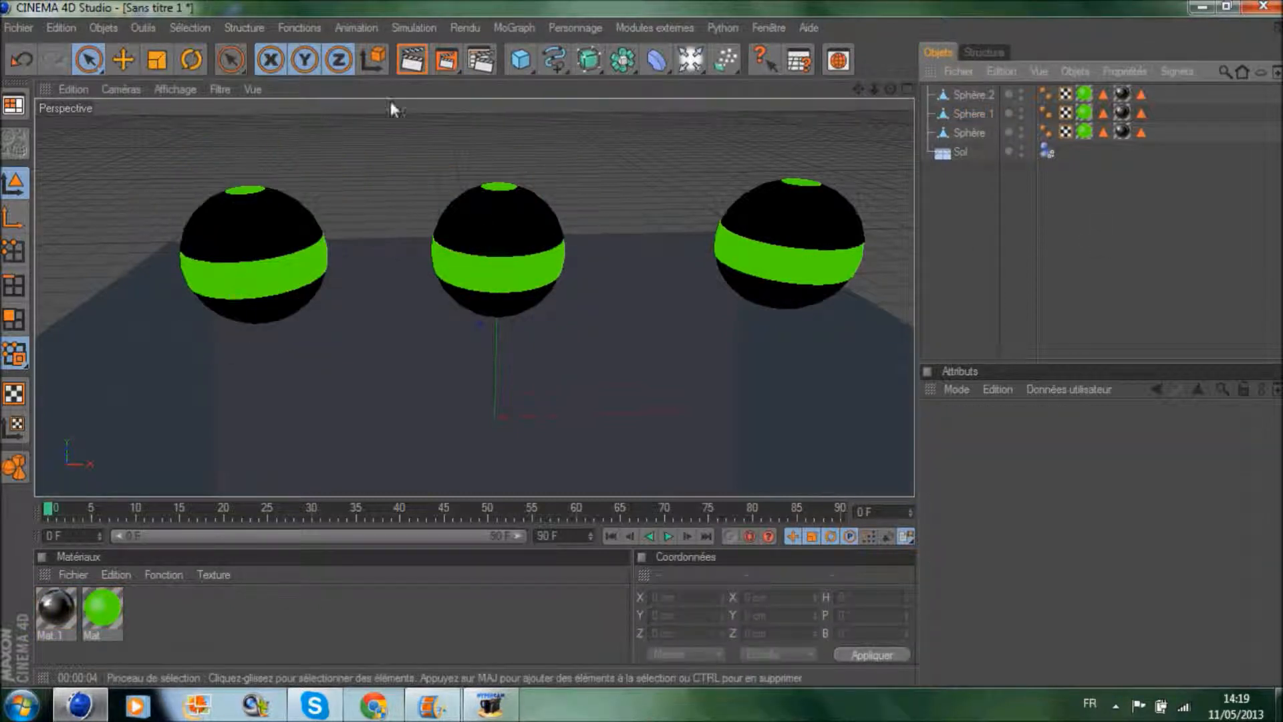
Step: Create a new material and set its base colour to pure red (R 255, V 0, B 0)
double_click(202, 627)
double_click(56, 610)
left_click(510, 213)
left_click(508, 207)
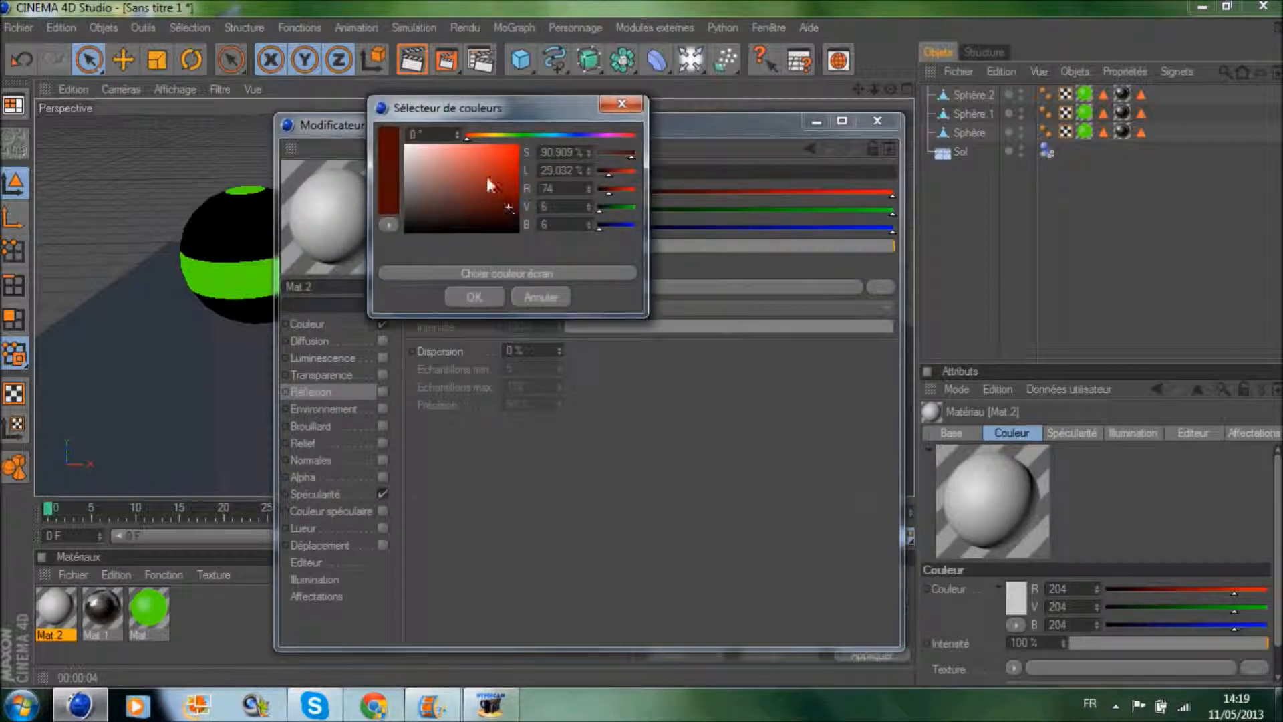
left_click(622, 104)
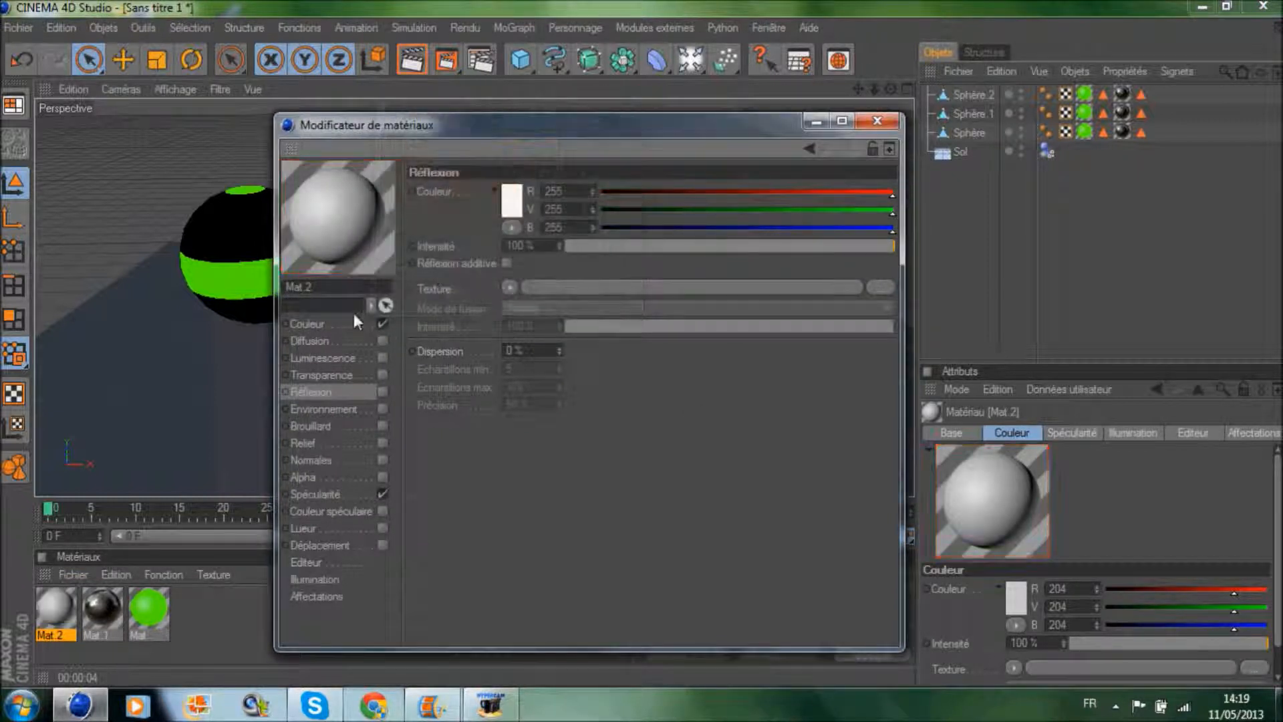
left_click(359, 324)
left_click(500, 204)
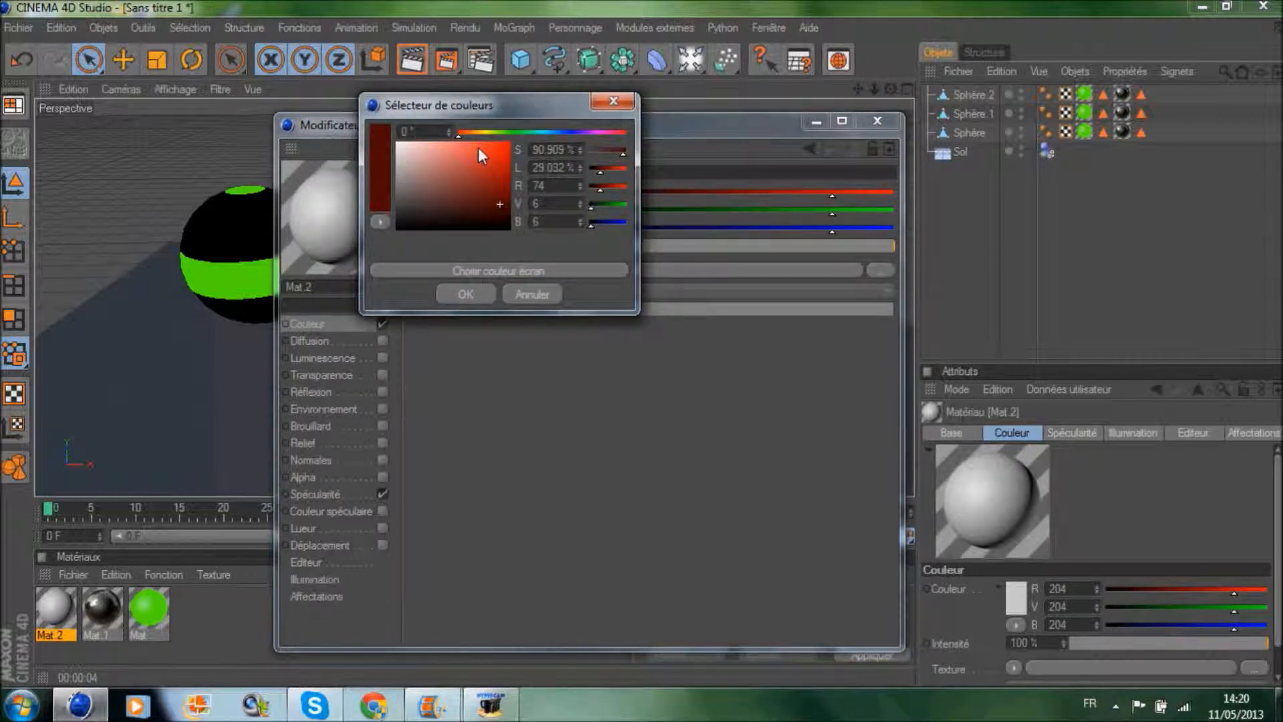
left_click(509, 143)
left_click(464, 295)
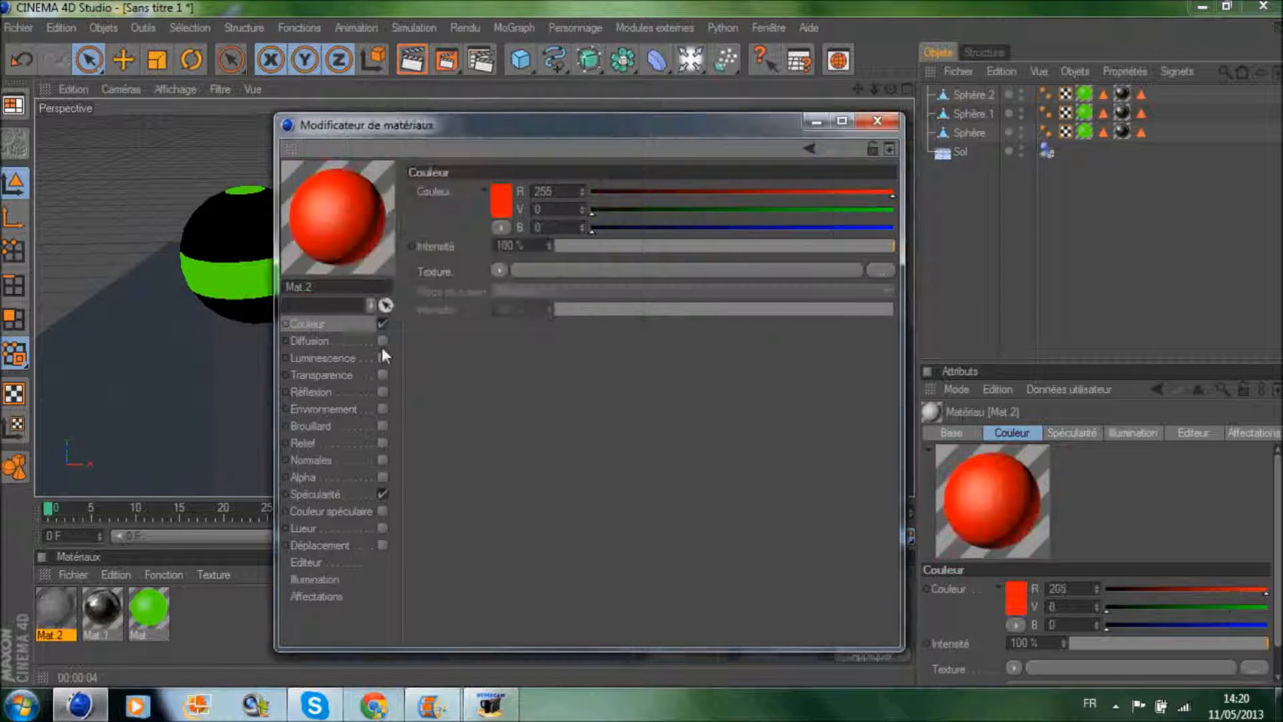
Step: Enable luminescence on the red material with a red colour (R 252, V 0, B 0) and an intensity of 300%
left_click(382, 357)
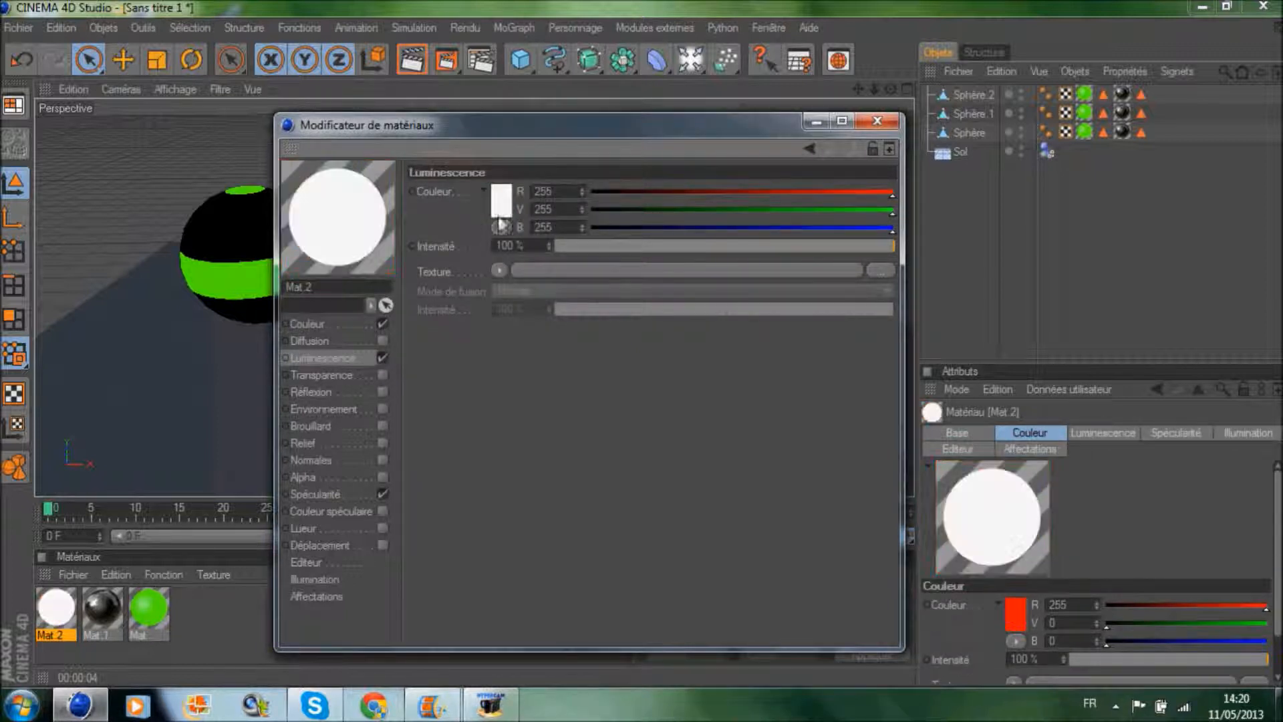
left_click(503, 198)
left_click_drag(478, 163, 513, 135)
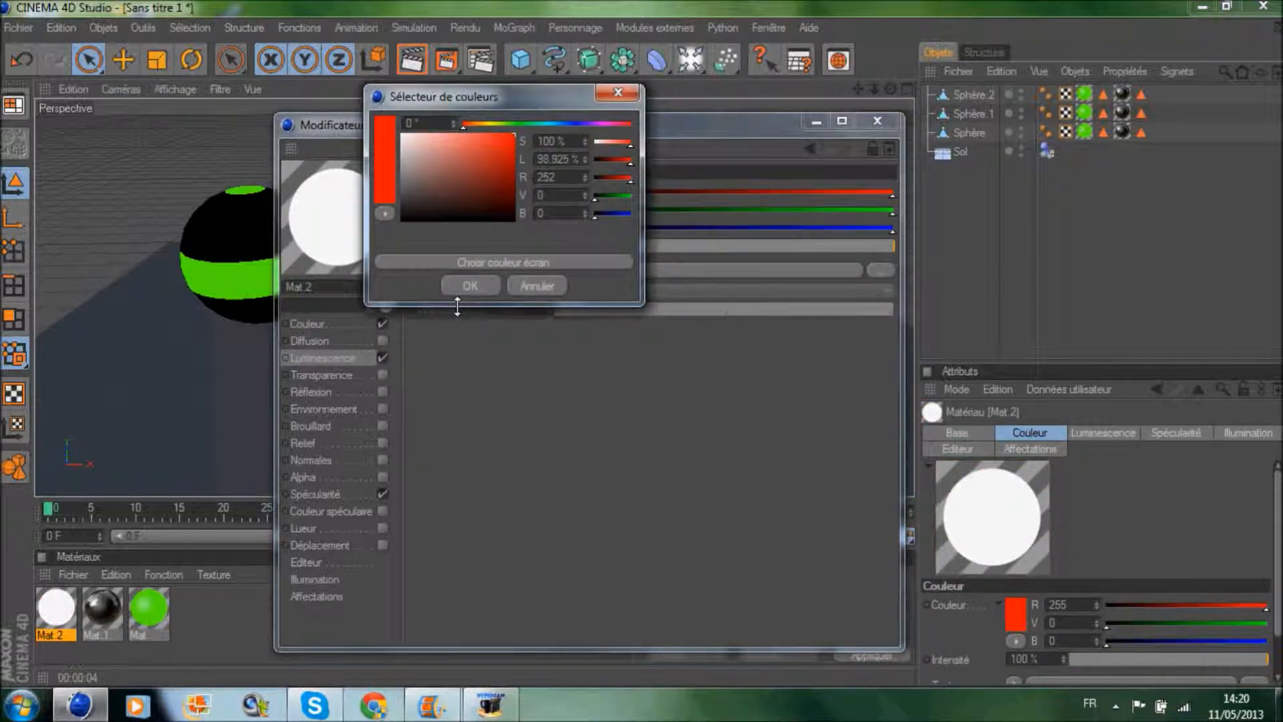
left_click(468, 285)
left_click(508, 245)
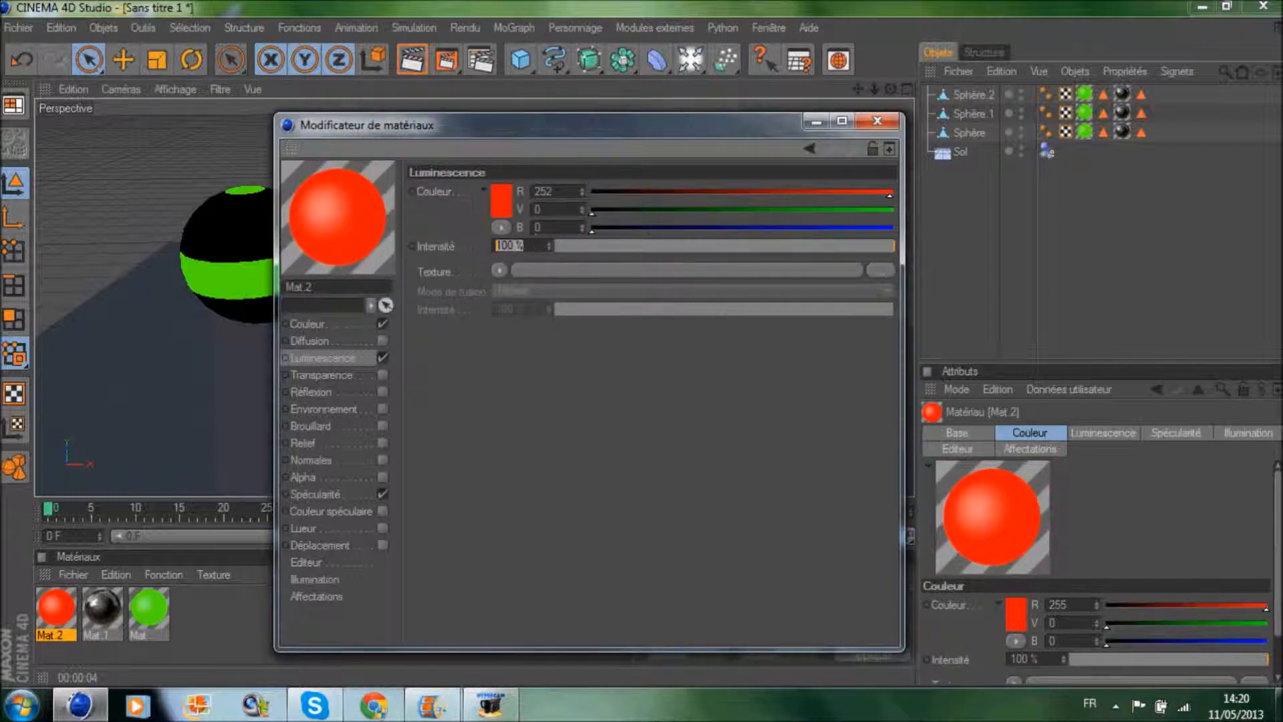
type("300")
key("Return")
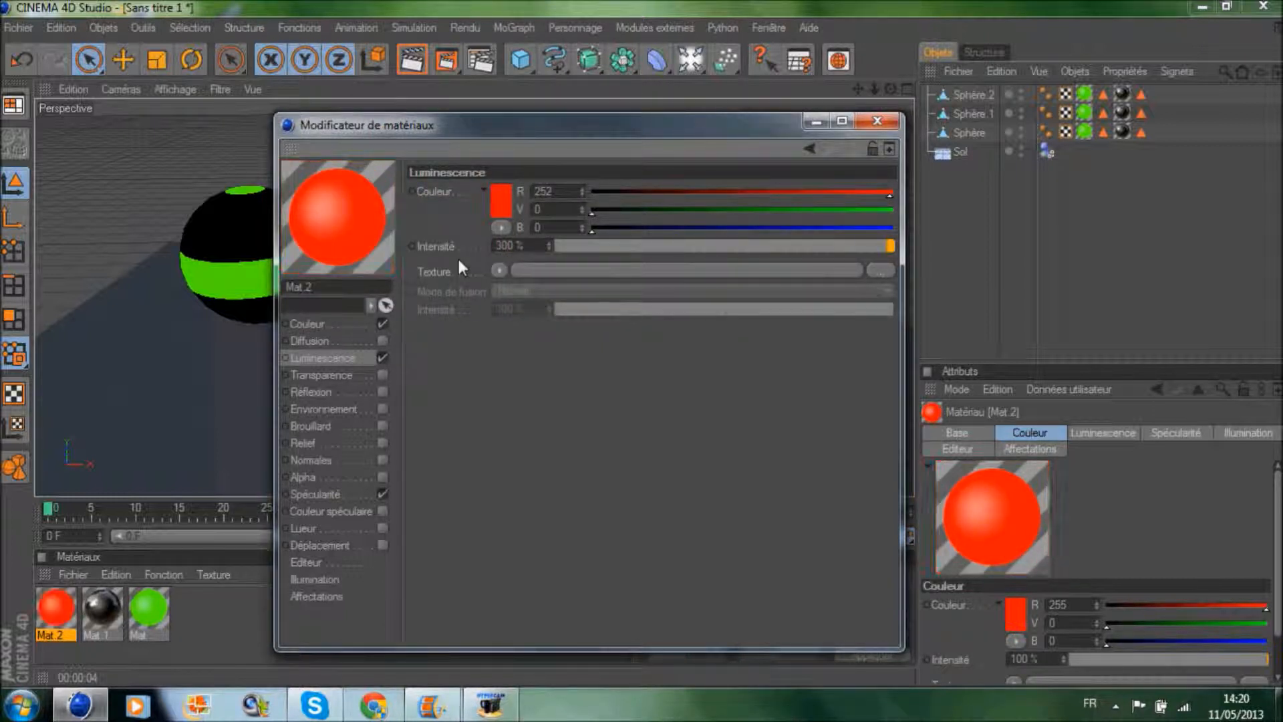
left_click(878, 121)
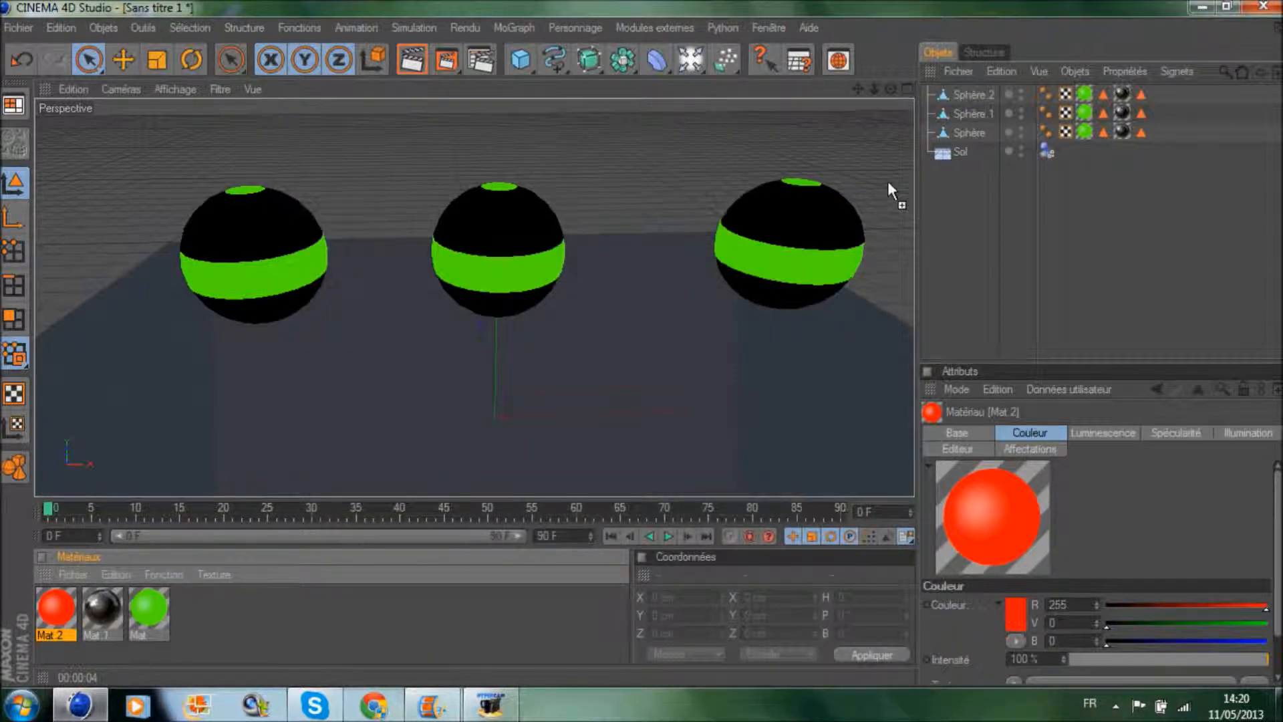
left_click_drag(888, 181, 976, 132)
left_click(1046, 113)
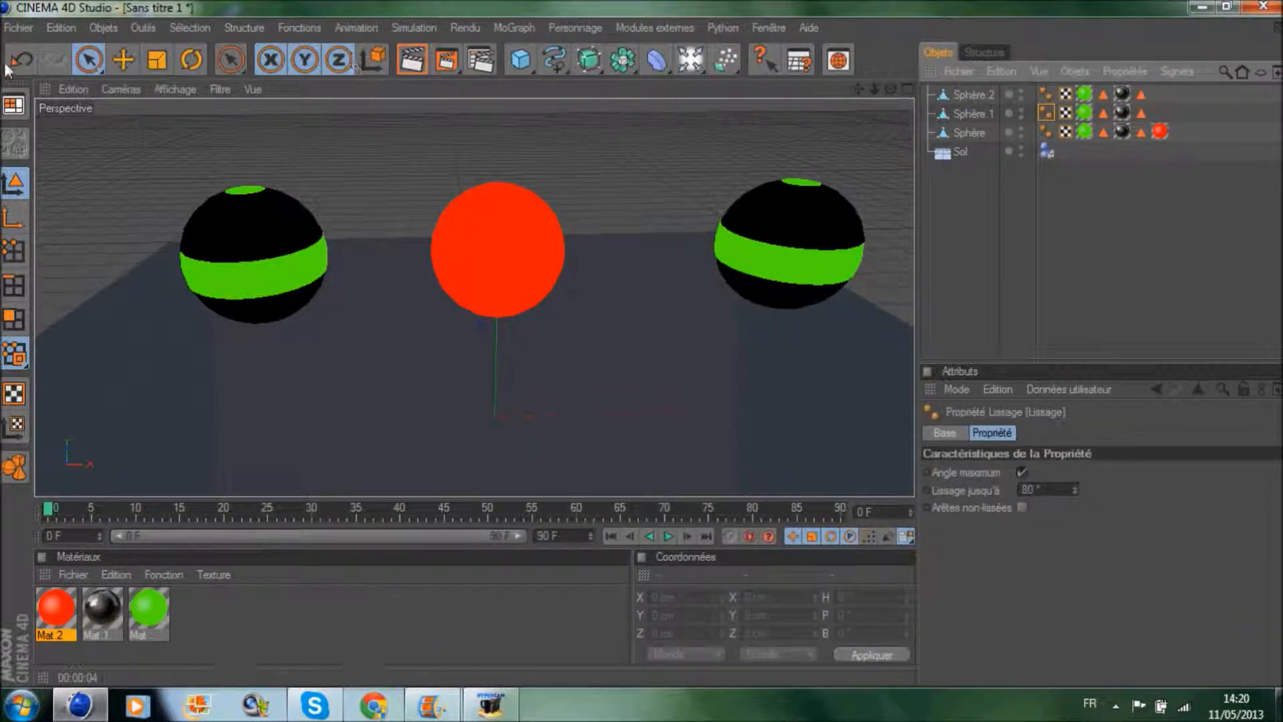
left_click(24, 54)
left_click(24, 55)
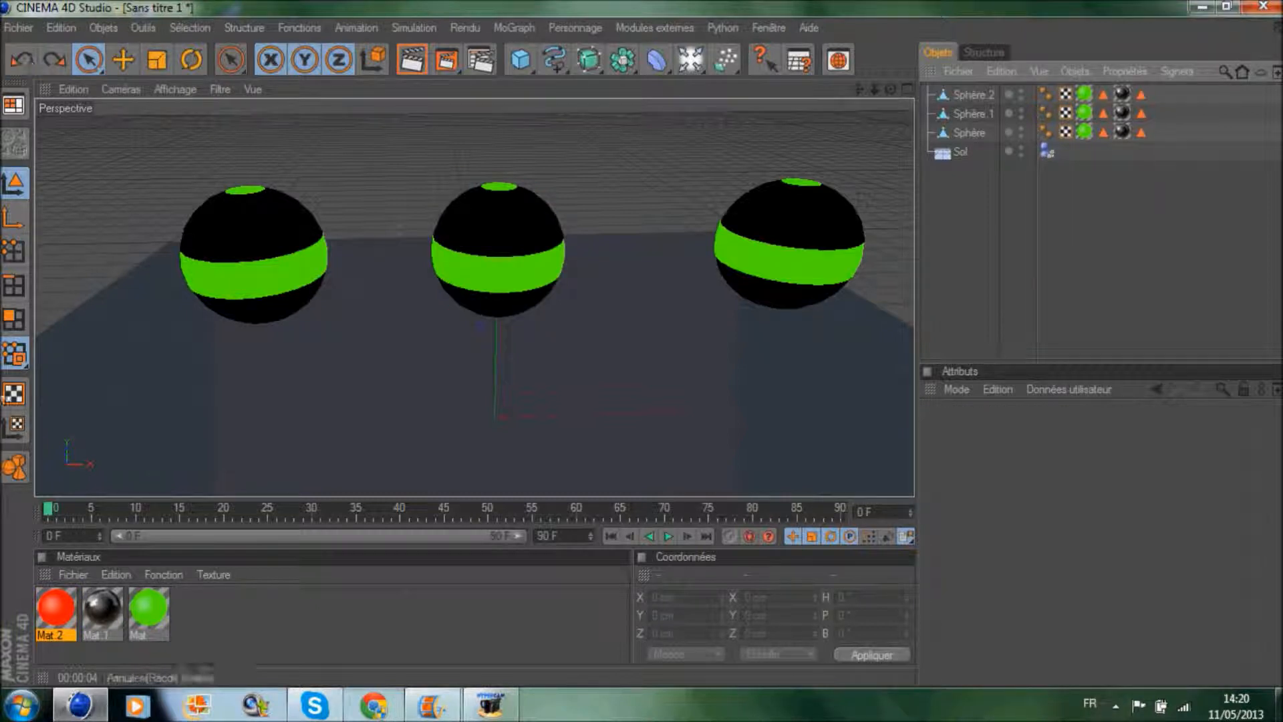
Step: Replace the green band material of the middle sphere with the red material
left_click_drag(56, 605, 1087, 133)
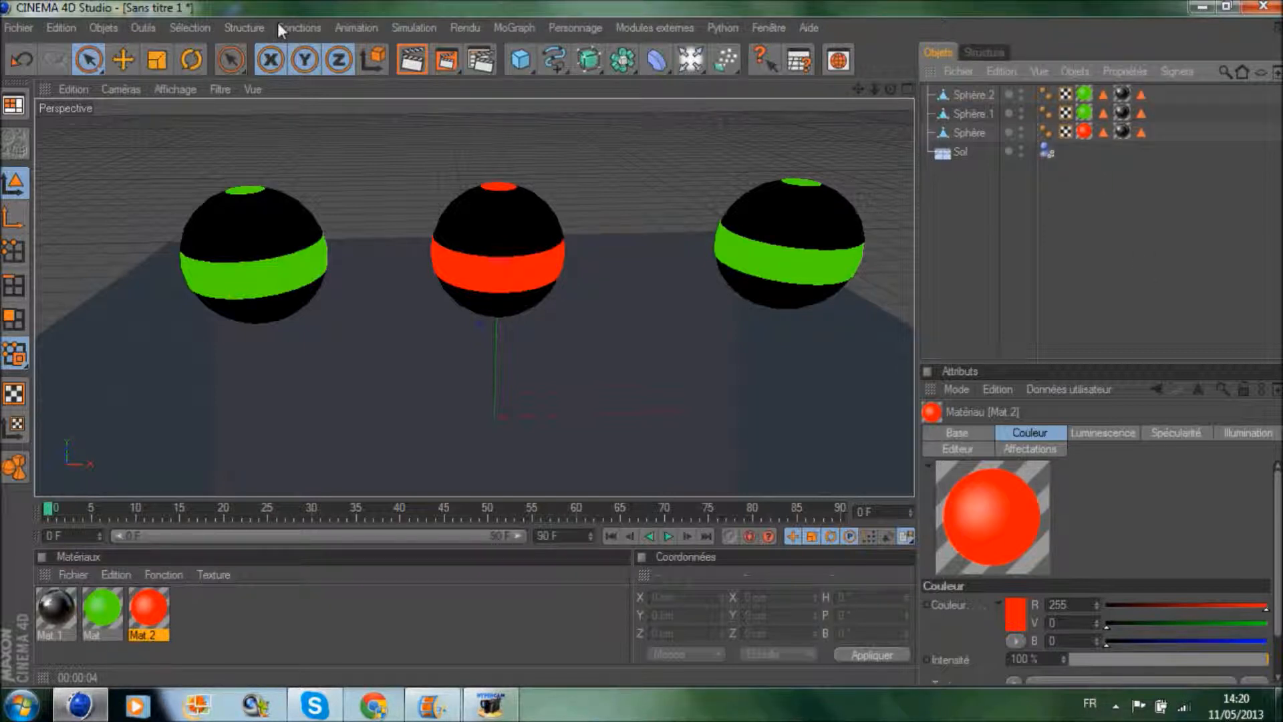
Step: Create another material with luminescence enabled, coloured blue (R 0, V 29, B 255) at 300% intensity
double_click(222, 589)
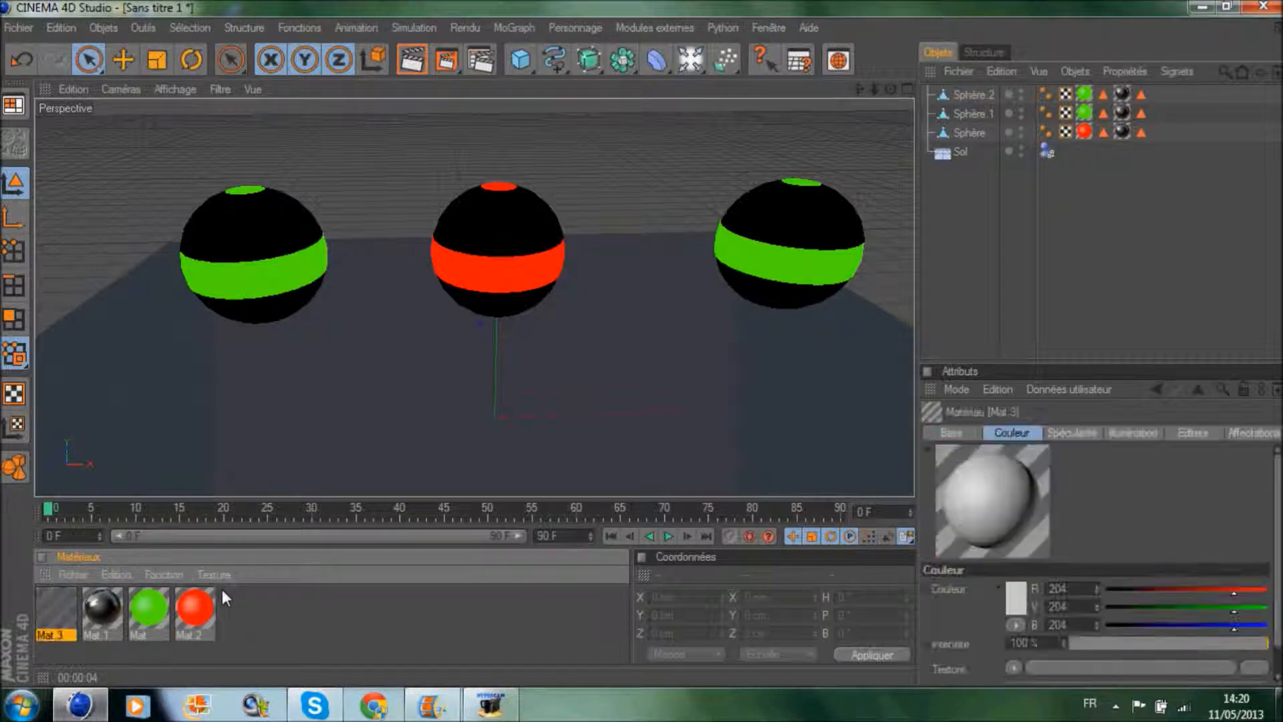
double_click(60, 605)
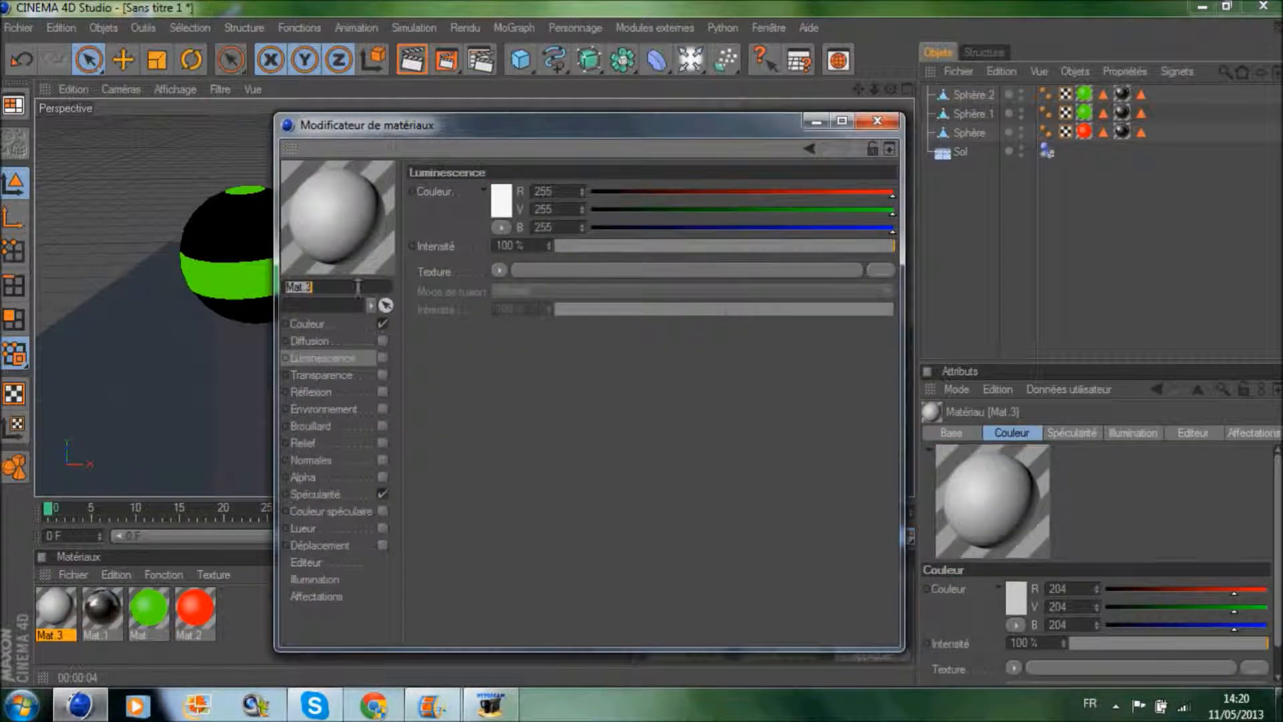
left_click(383, 357)
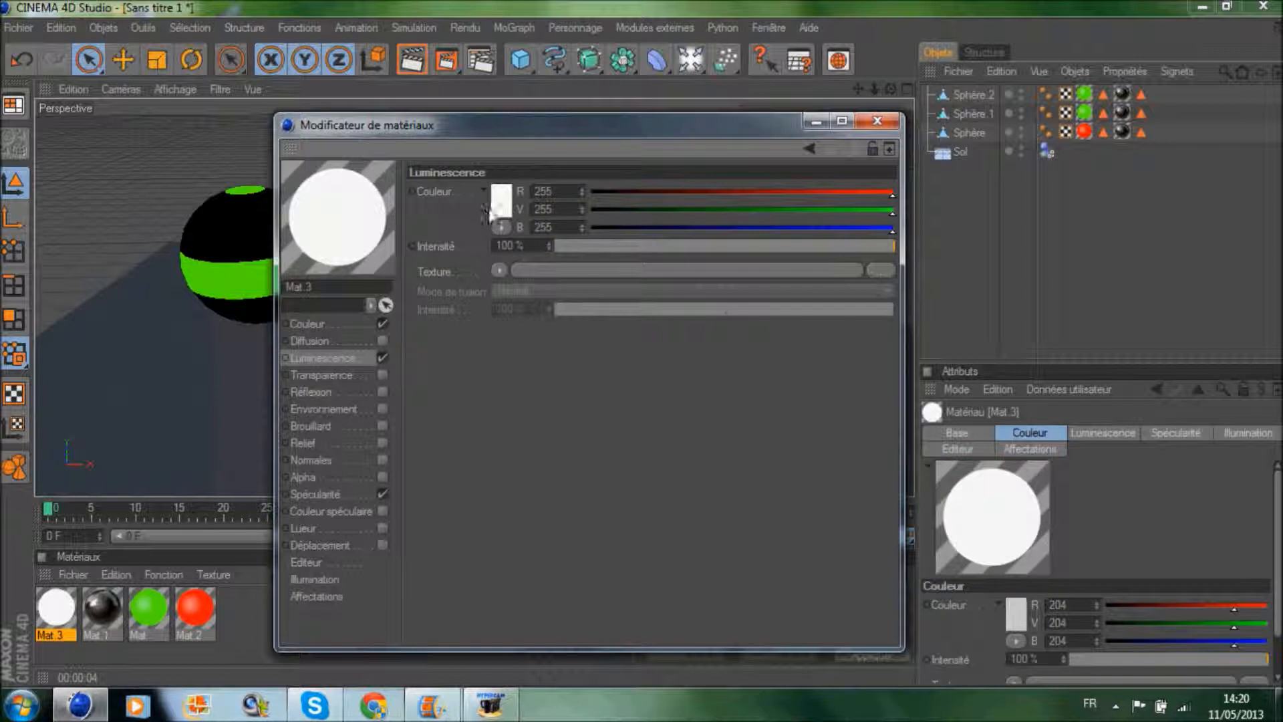
left_click(507, 195)
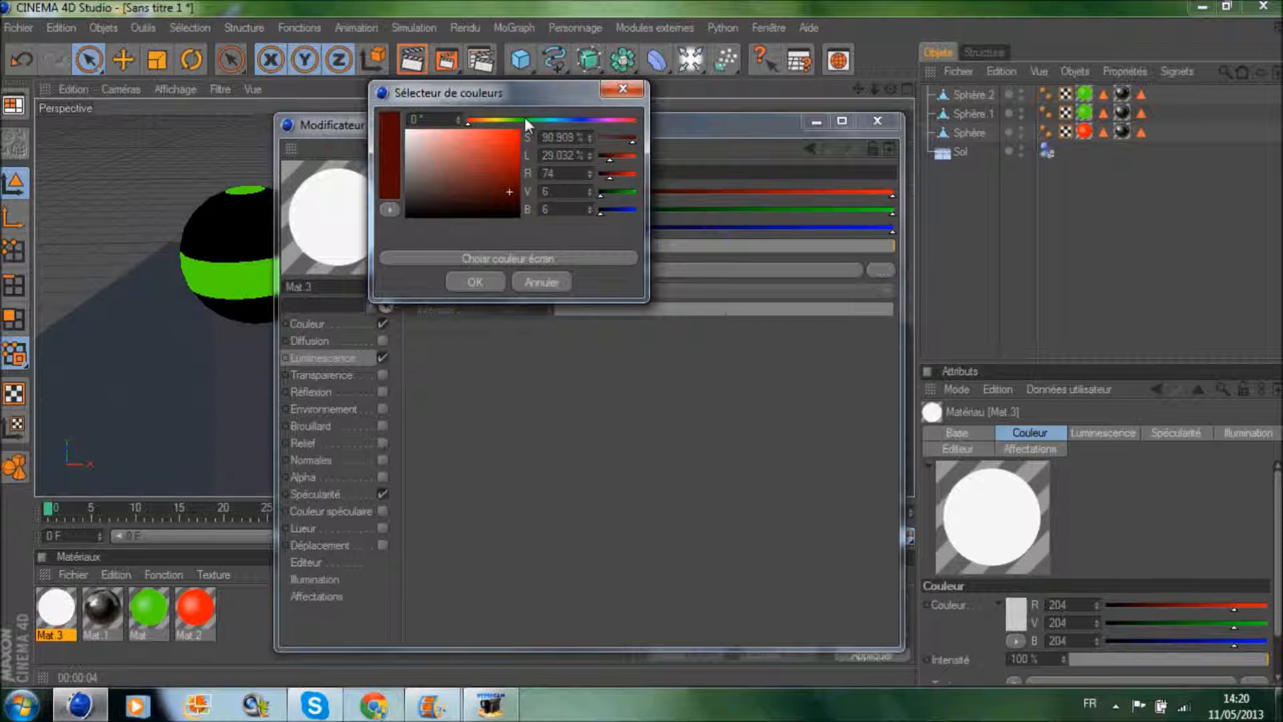
left_click_drag(551, 120, 576, 123)
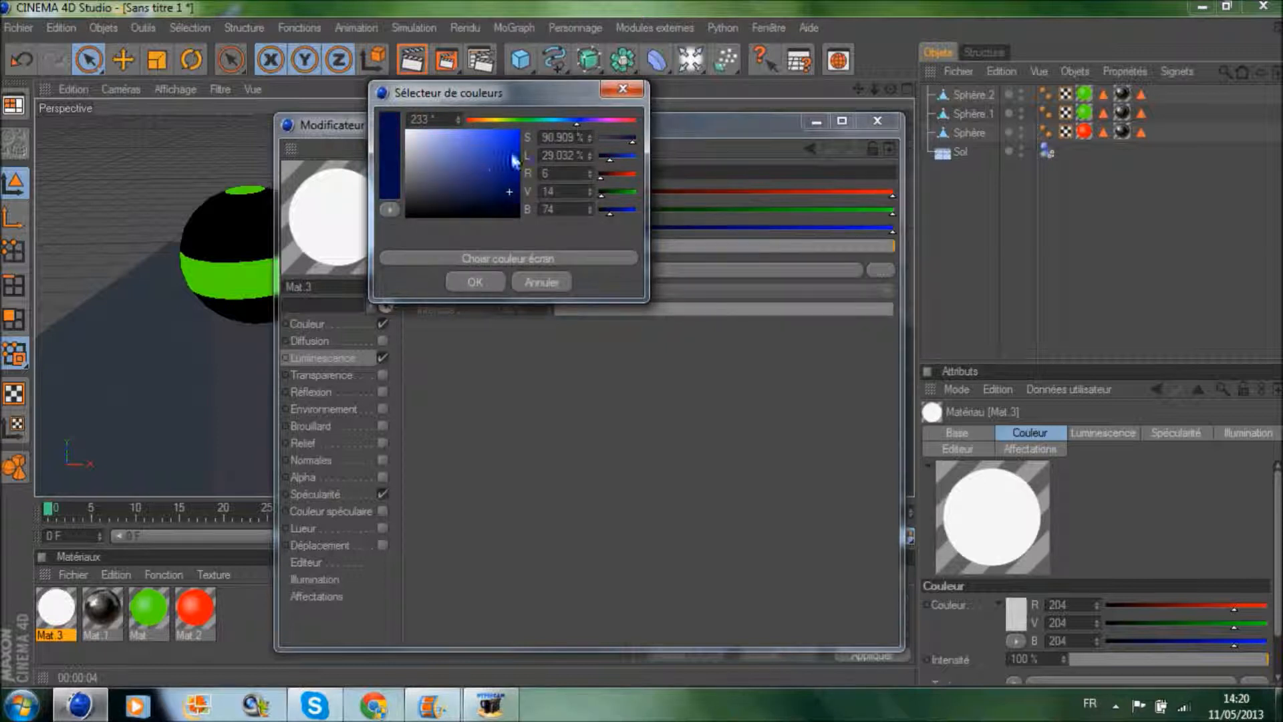
left_click_drag(514, 155, 537, 119)
left_click(478, 279)
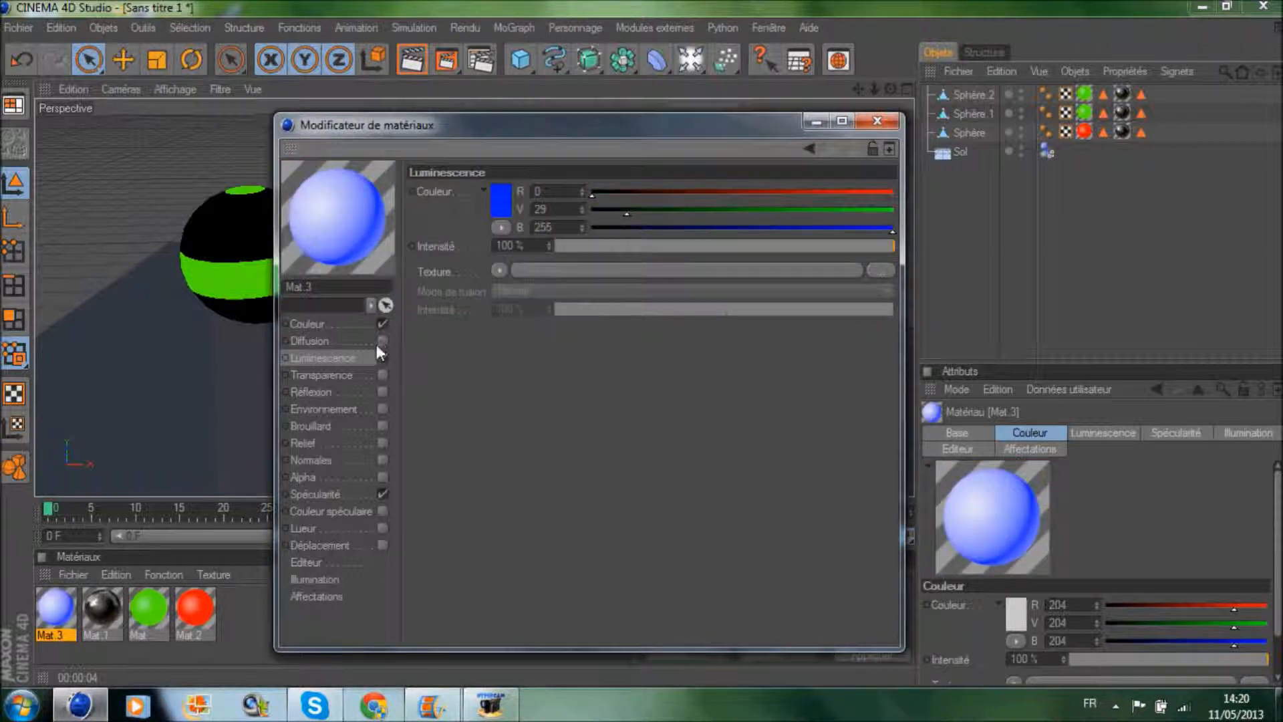
double_click(499, 245)
type("300")
key("Return")
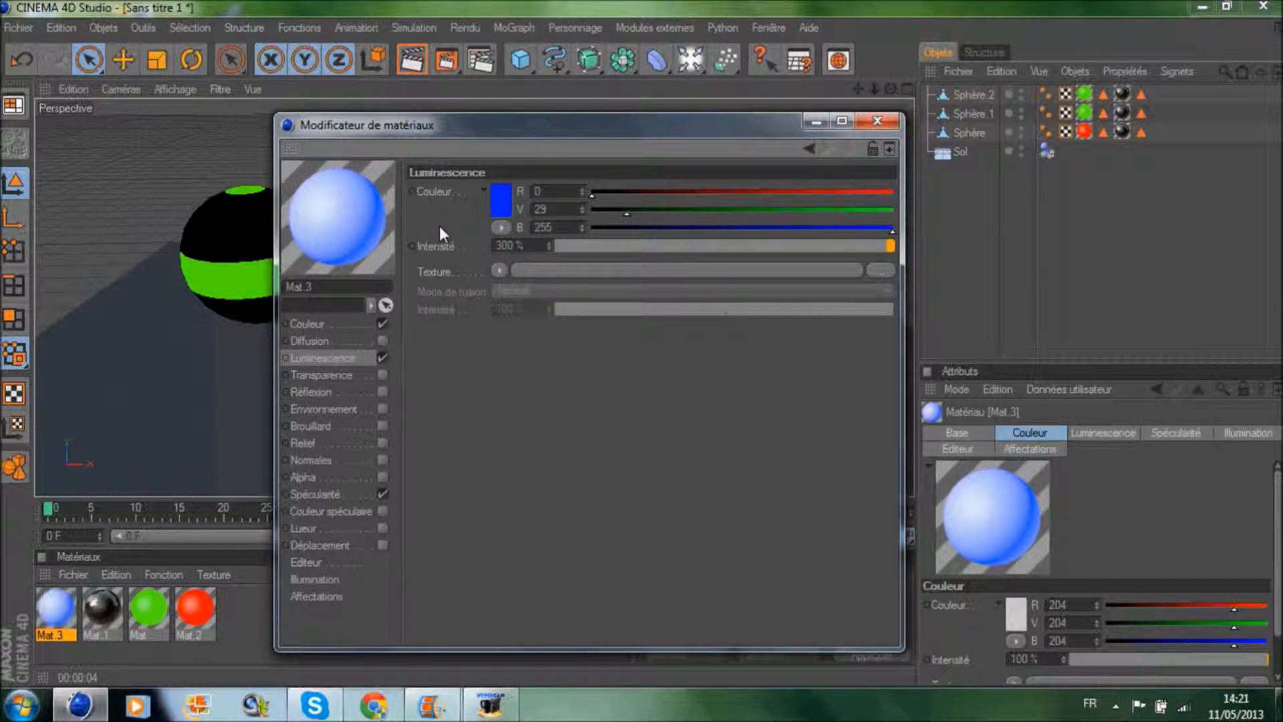
Step: Set the new luminescent material's base colour to blue and finish editing the material
left_click(308, 324)
left_click(503, 200)
left_click(495, 160)
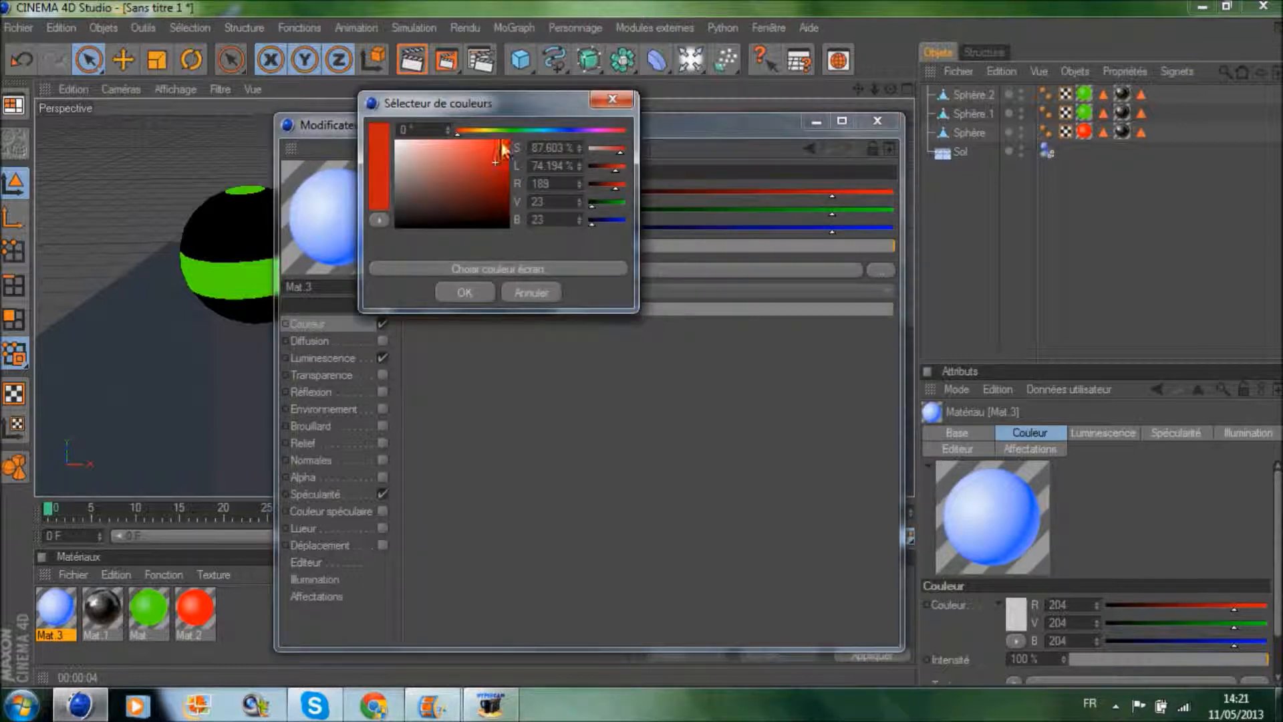
left_click(568, 129)
left_click_drag(496, 164, 511, 186)
left_click(464, 292)
left_click(878, 121)
Step: Replace the green band material of Sphère.2 with the blue material, and render the view
left_click(399, 274)
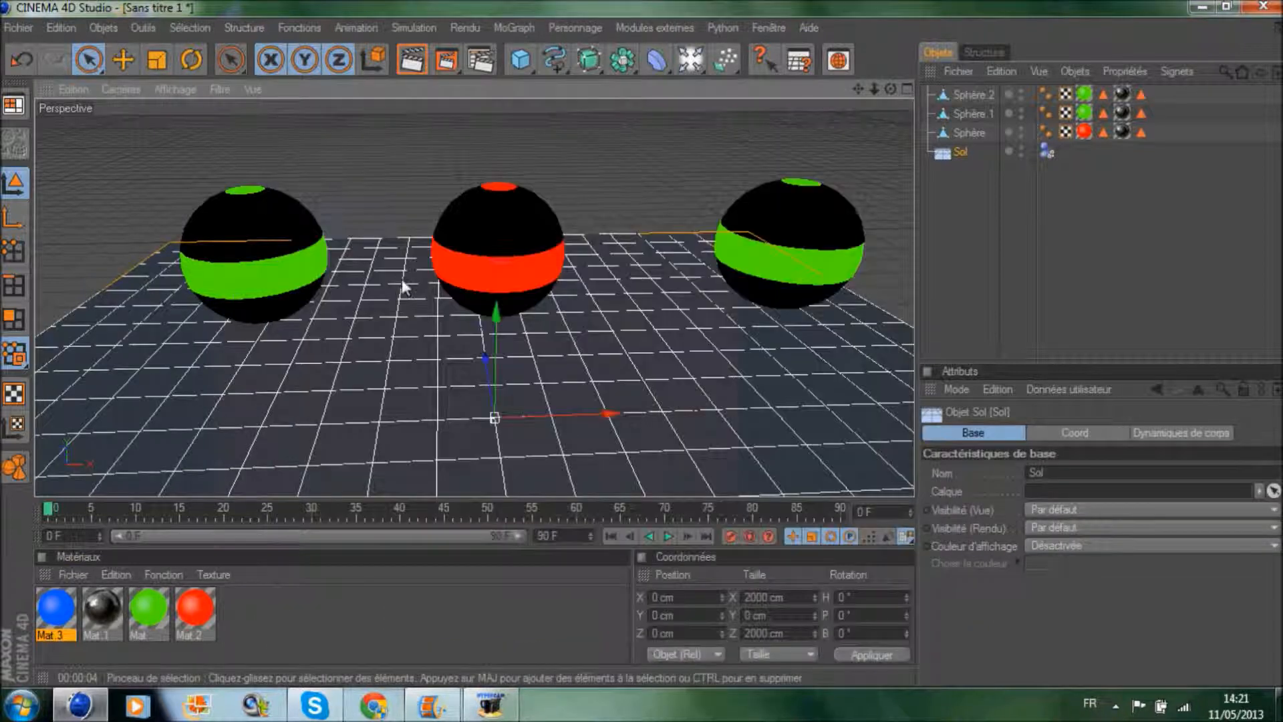
left_click(1081, 283)
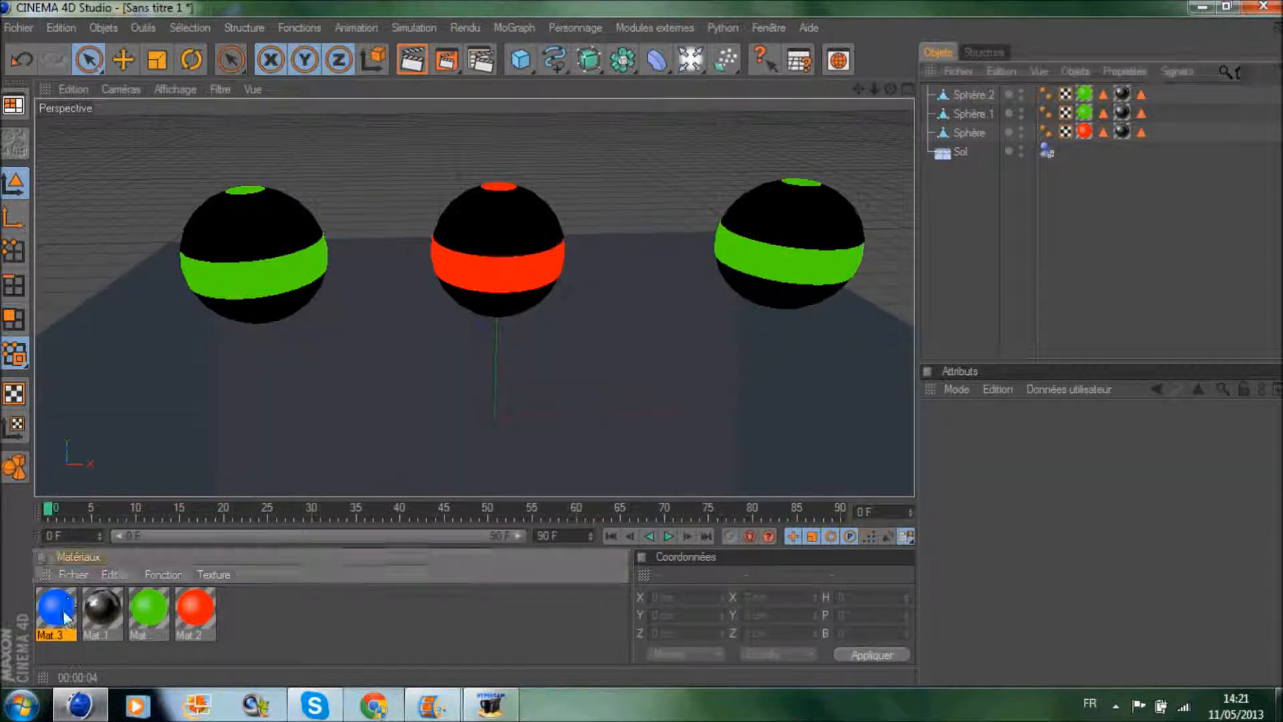
left_click_drag(996, 144, 1084, 96)
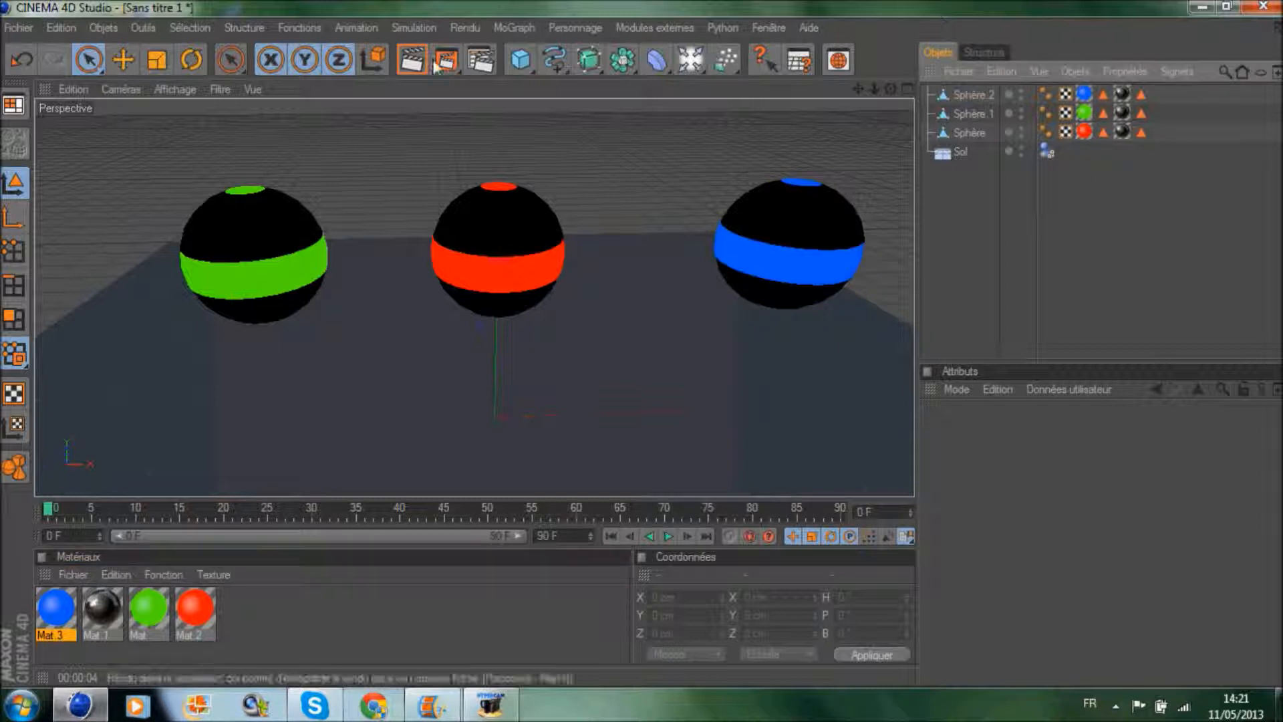
left_click(412, 61)
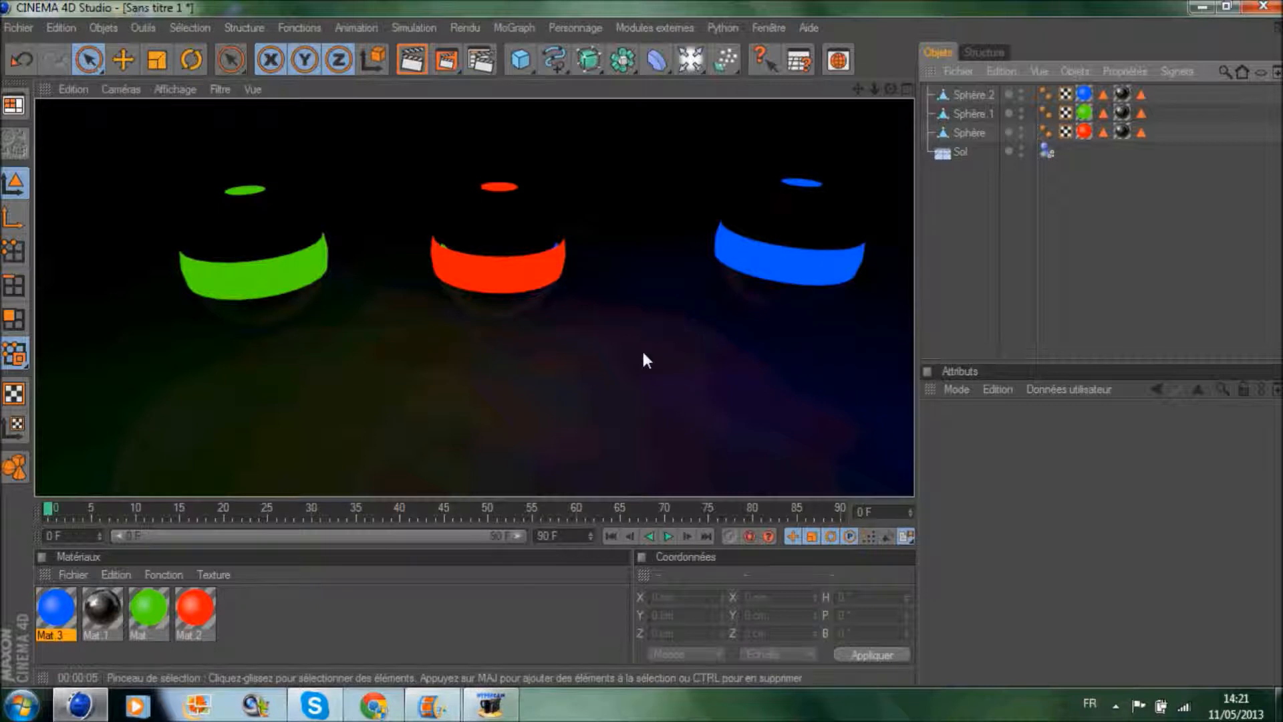
Step: Move the blue-banded sphere to about 576 cm along X and about -56 cm along Z
scroll(643, 350, "down", 6)
scroll(643, 351, "up", 4)
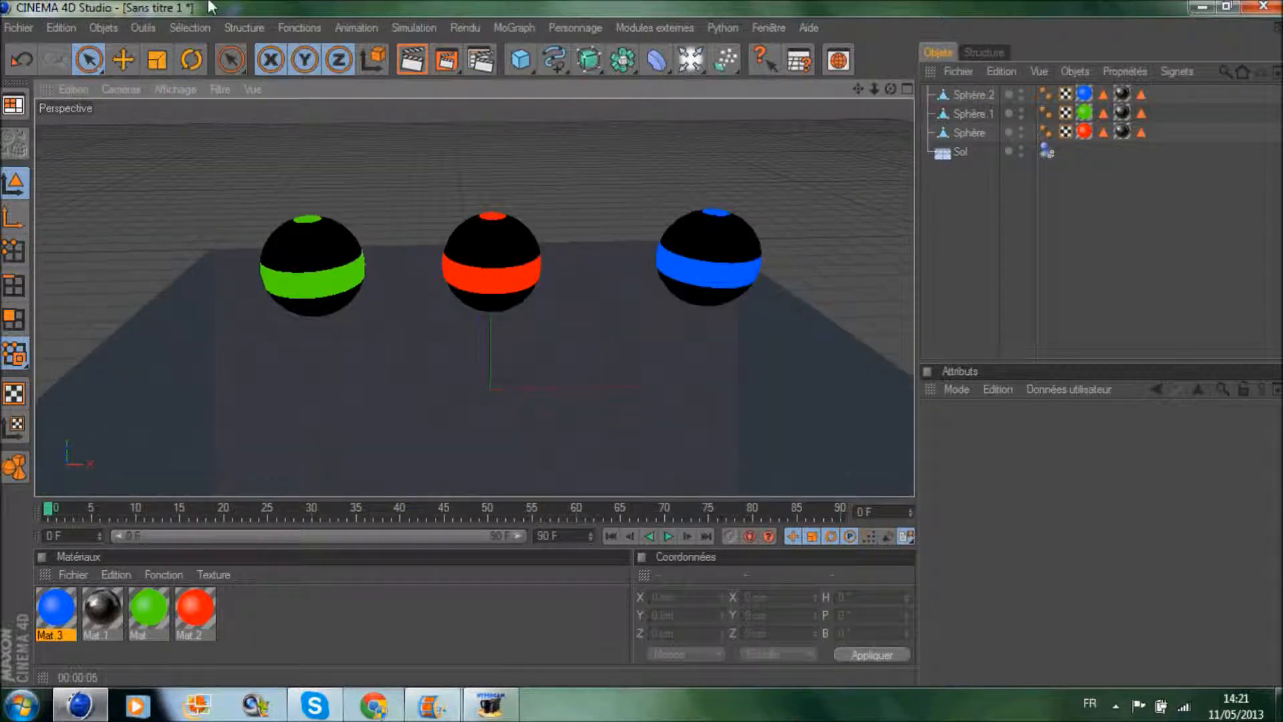
left_click(123, 59)
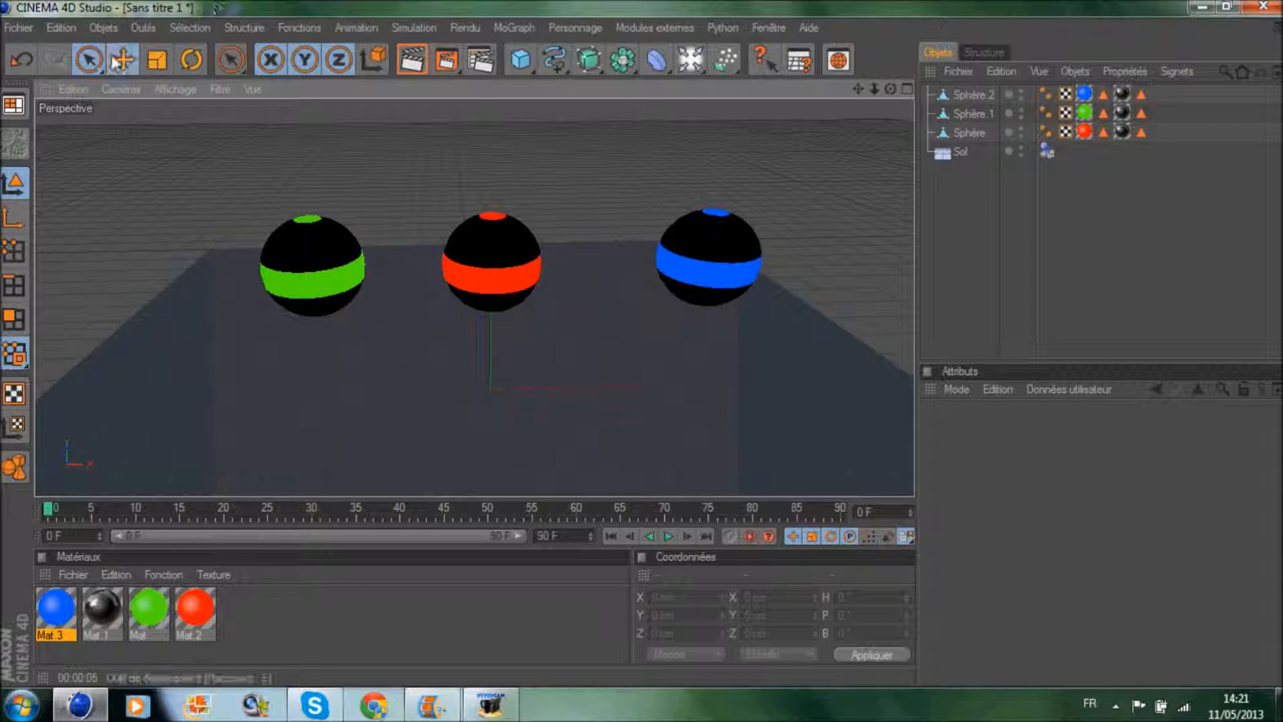
left_click(988, 96)
left_click_drag(820, 258, 888, 256)
left_click_drag(714, 223, 728, 232)
Step: Move the green-banded sphere to about -487 cm along X and about -434 cm along Z
left_click_drag(890, 89, 935, 255)
scroll(753, 286, "down", 8)
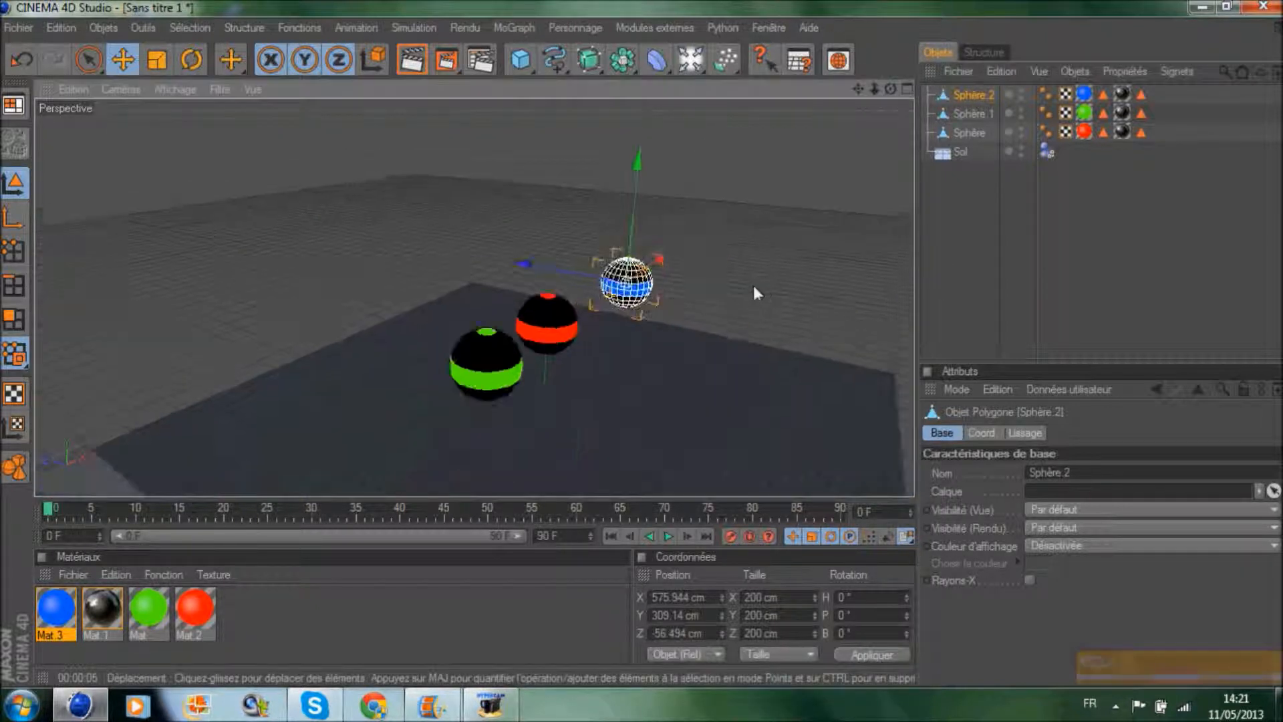
scroll(708, 319, "up", 2)
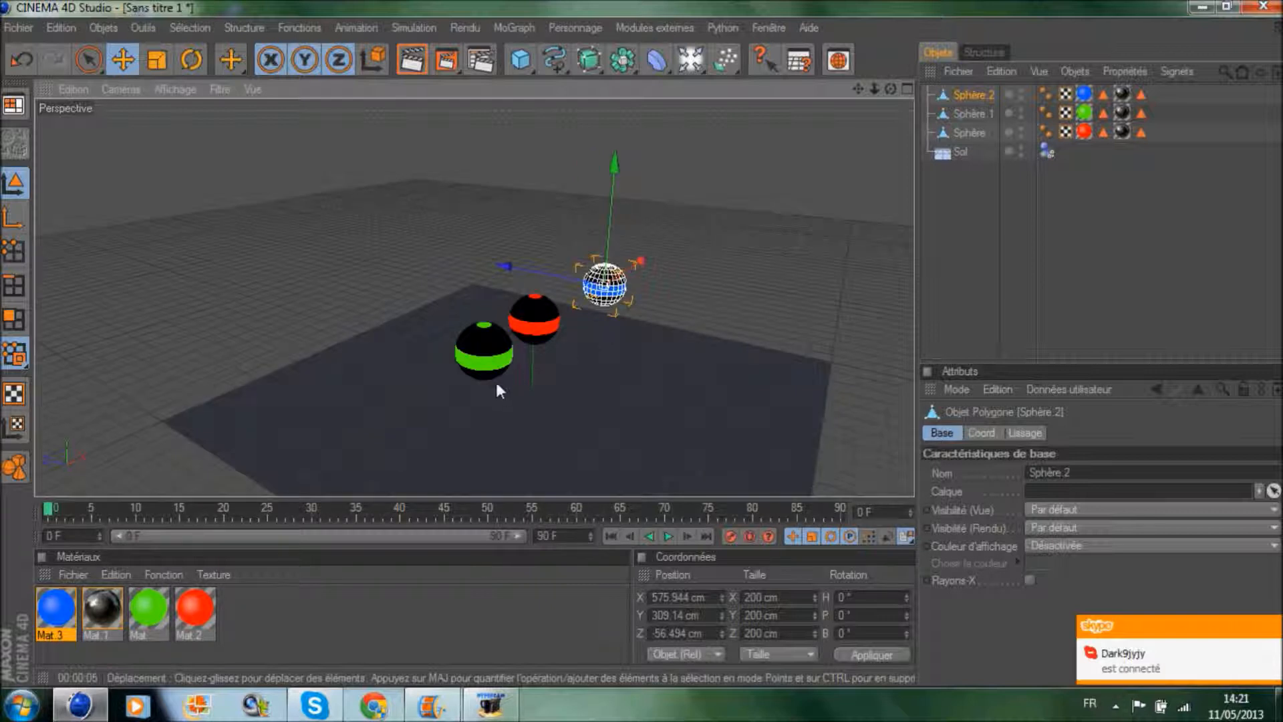
left_click(974, 114)
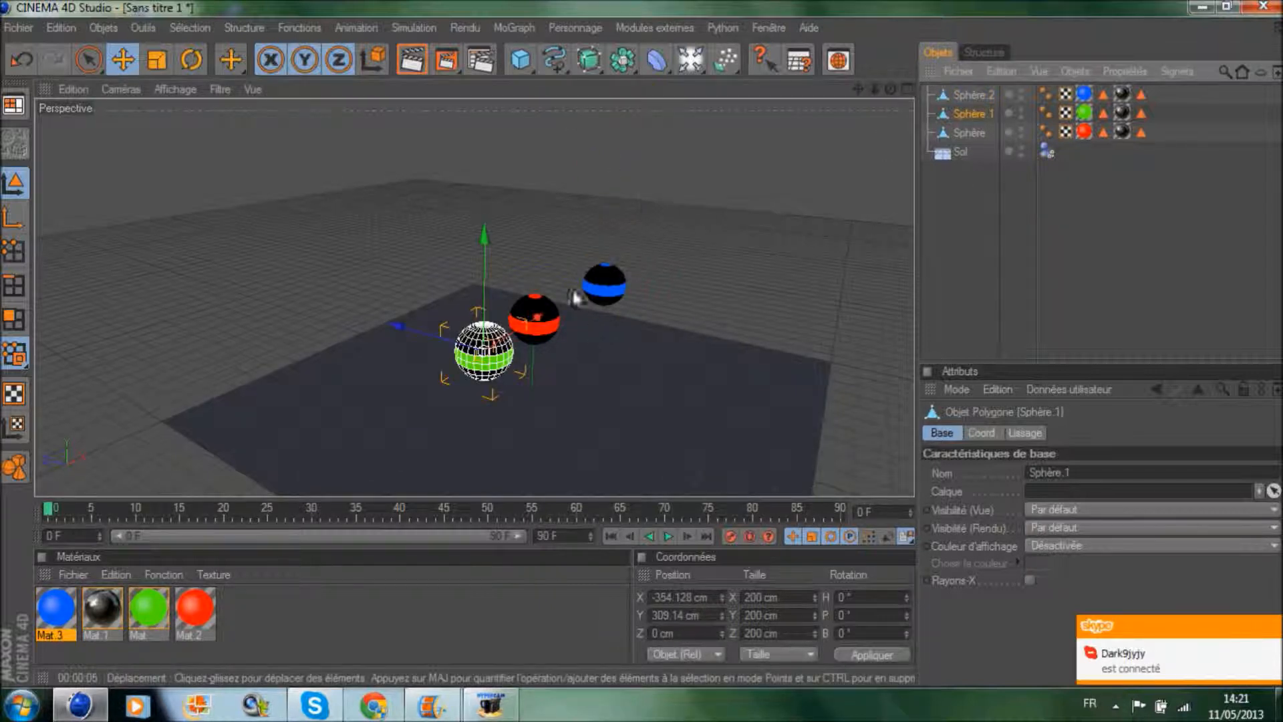
left_click_drag(418, 354, 630, 375)
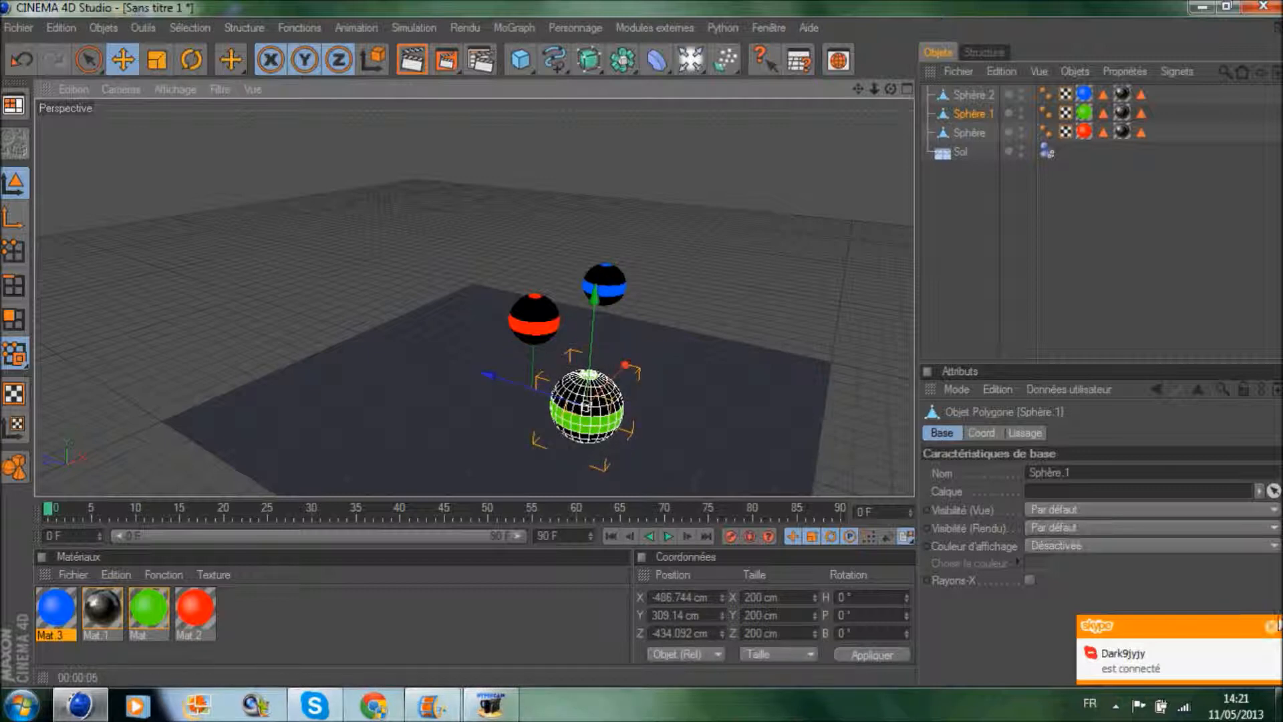
left_click(1270, 629)
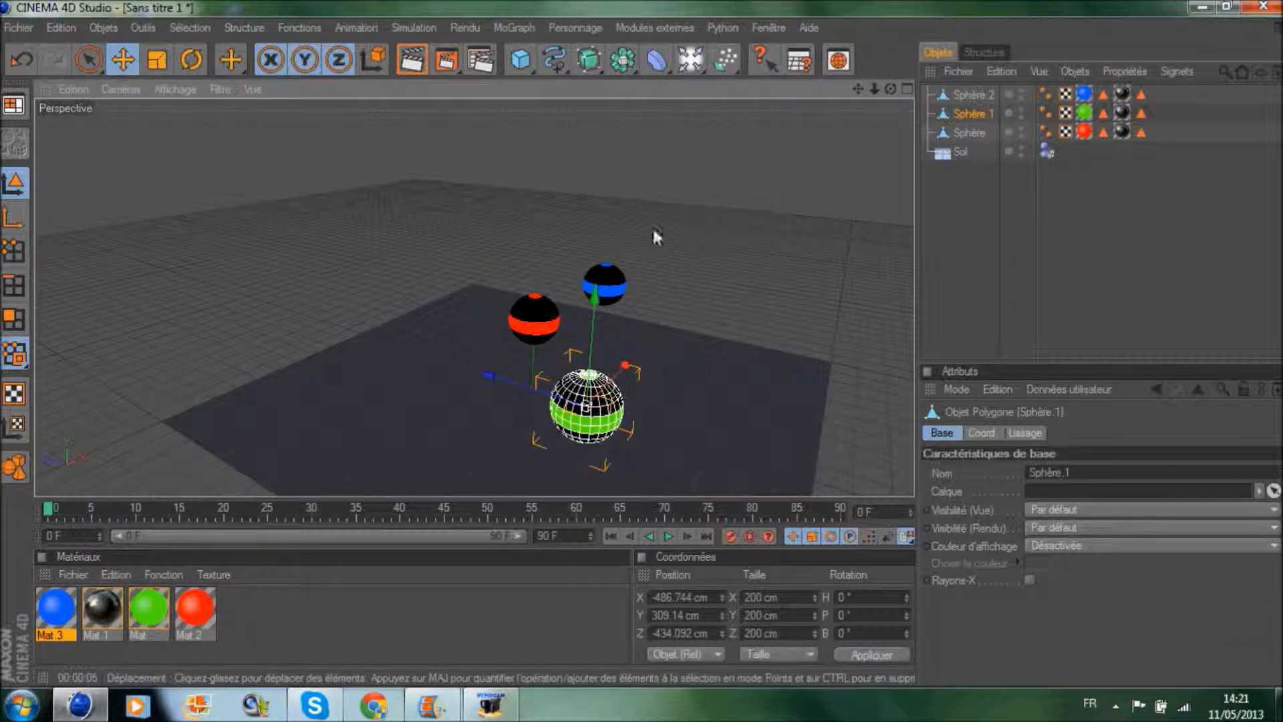
Step: Move the red-banded sphere to about -323 cm along Z and the green-banded sphere to X about -680 cm, Z about -20 cm
left_click(982, 133)
left_click_drag(443, 294, 446, 298)
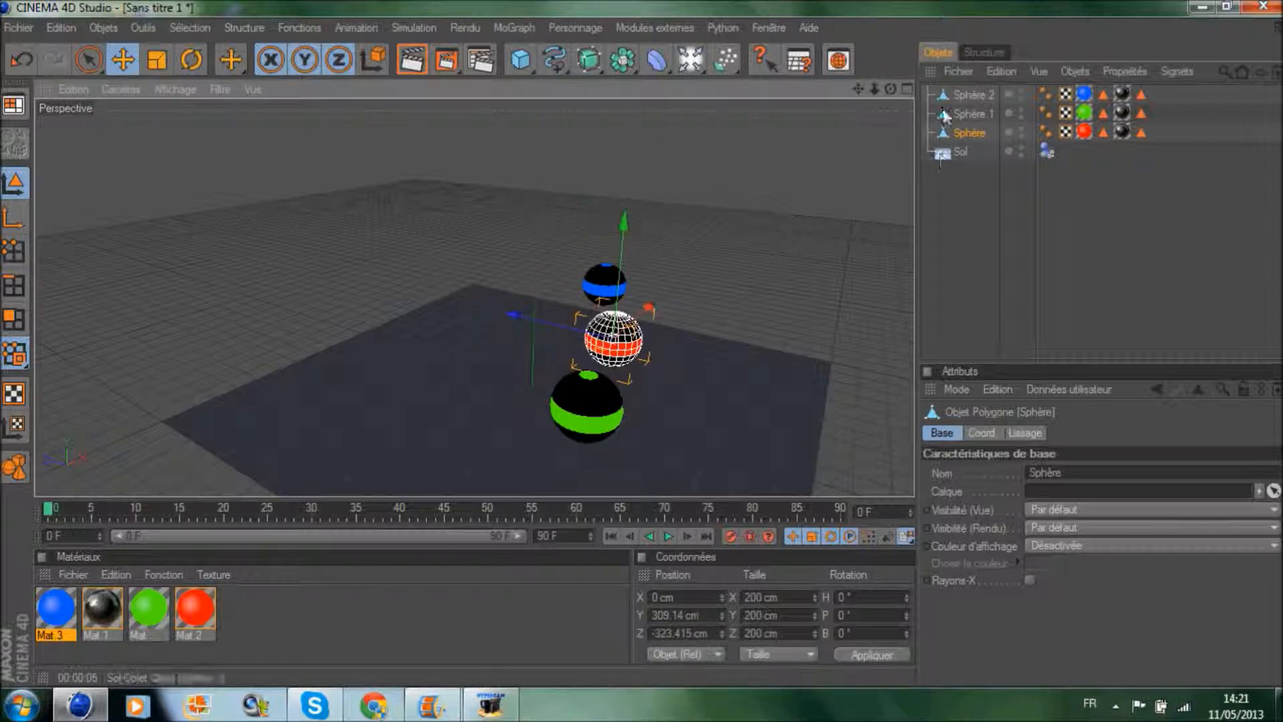
left_click(948, 113)
left_click_drag(522, 386, 401, 348)
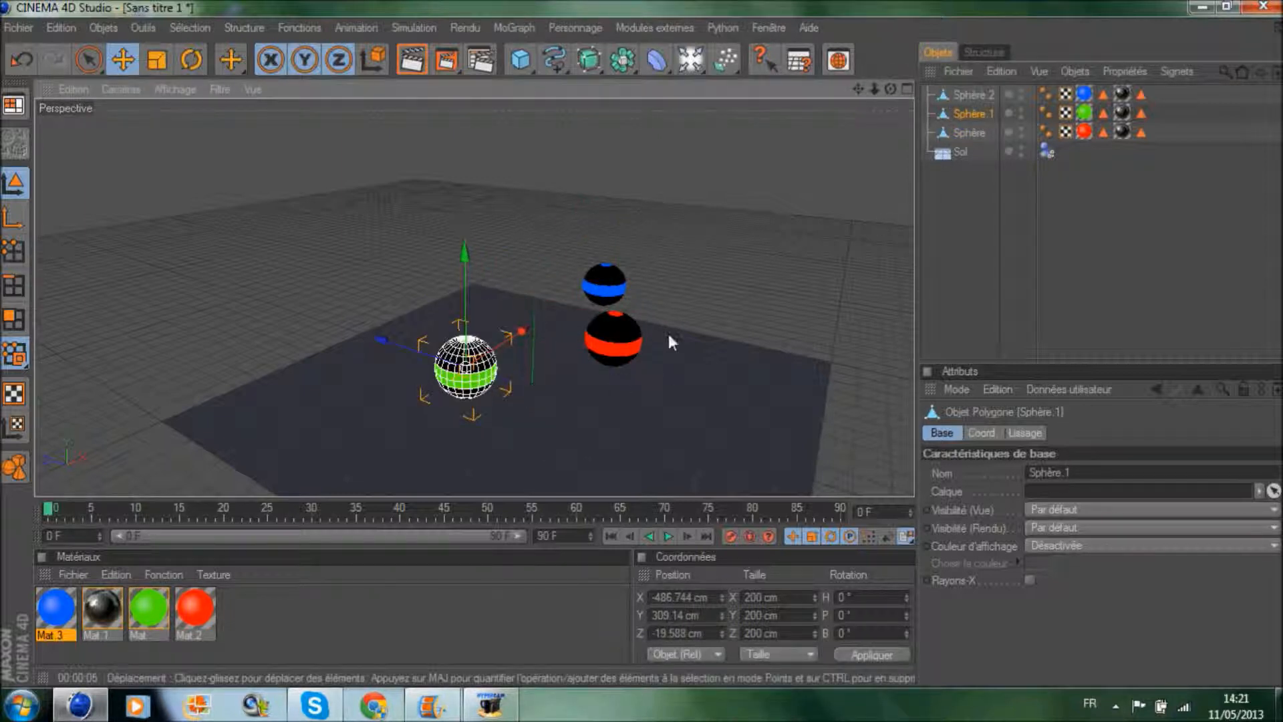
left_click_drag(522, 331, 479, 356)
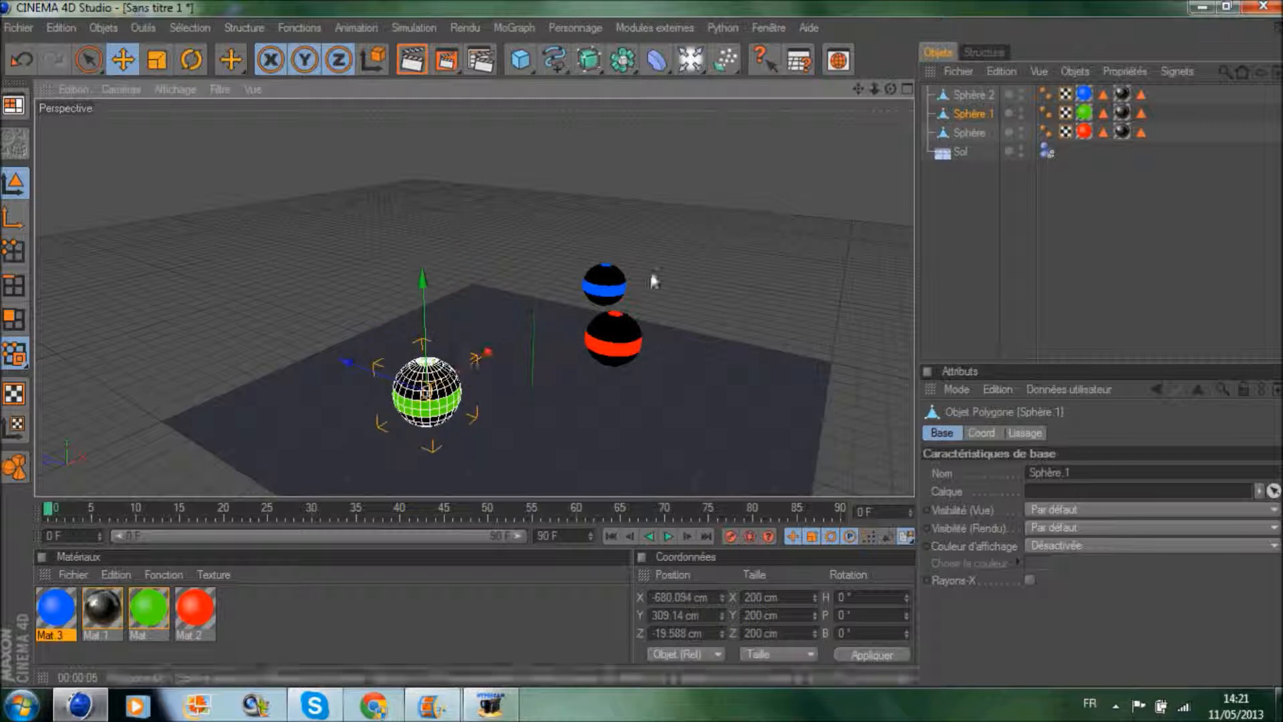
Step: Move the blue-banded sphere to about -217 cm along Z and the red-banded sphere to about -88 cm along X
left_click(973, 95)
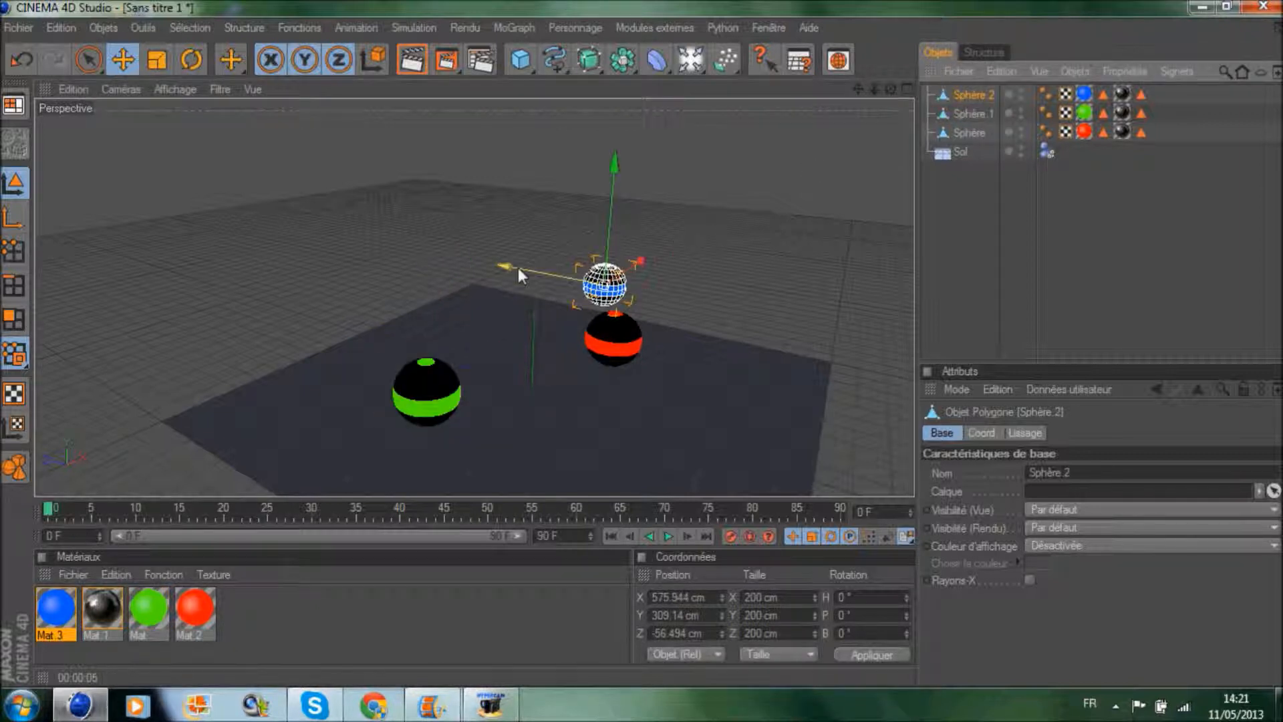
left_click_drag(511, 267, 532, 272)
left_click(673, 254)
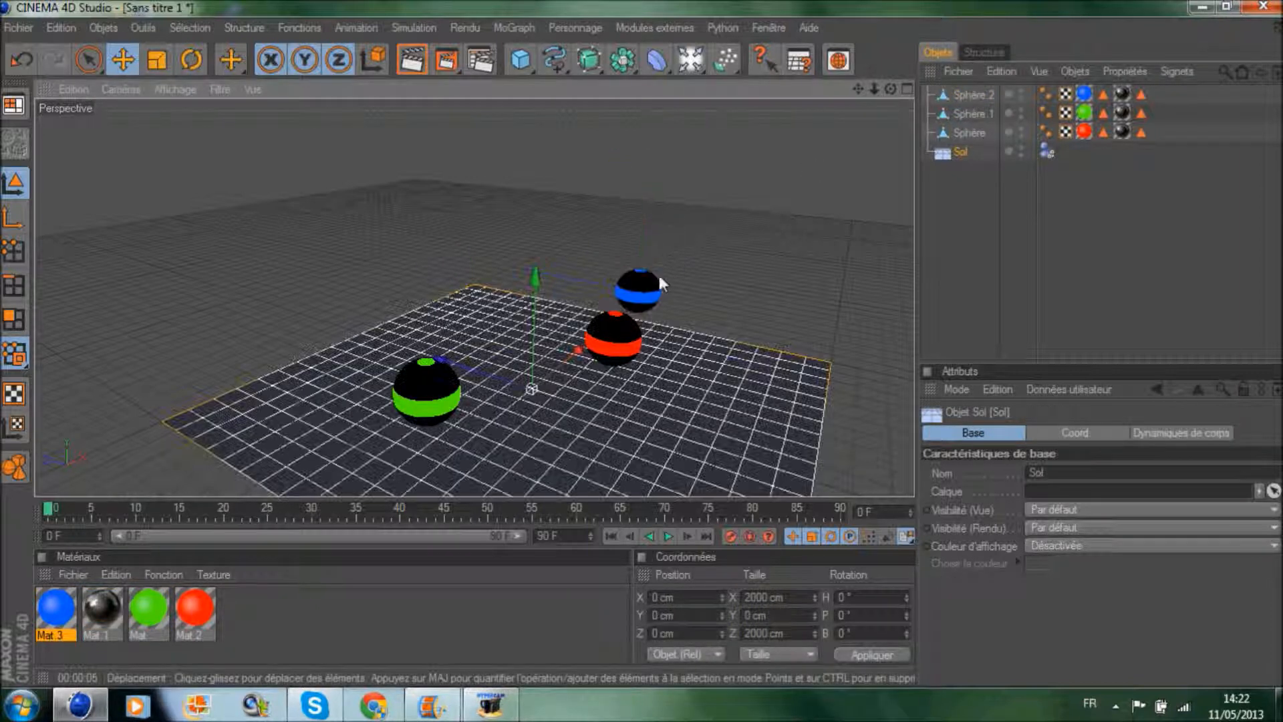
left_click(963, 133)
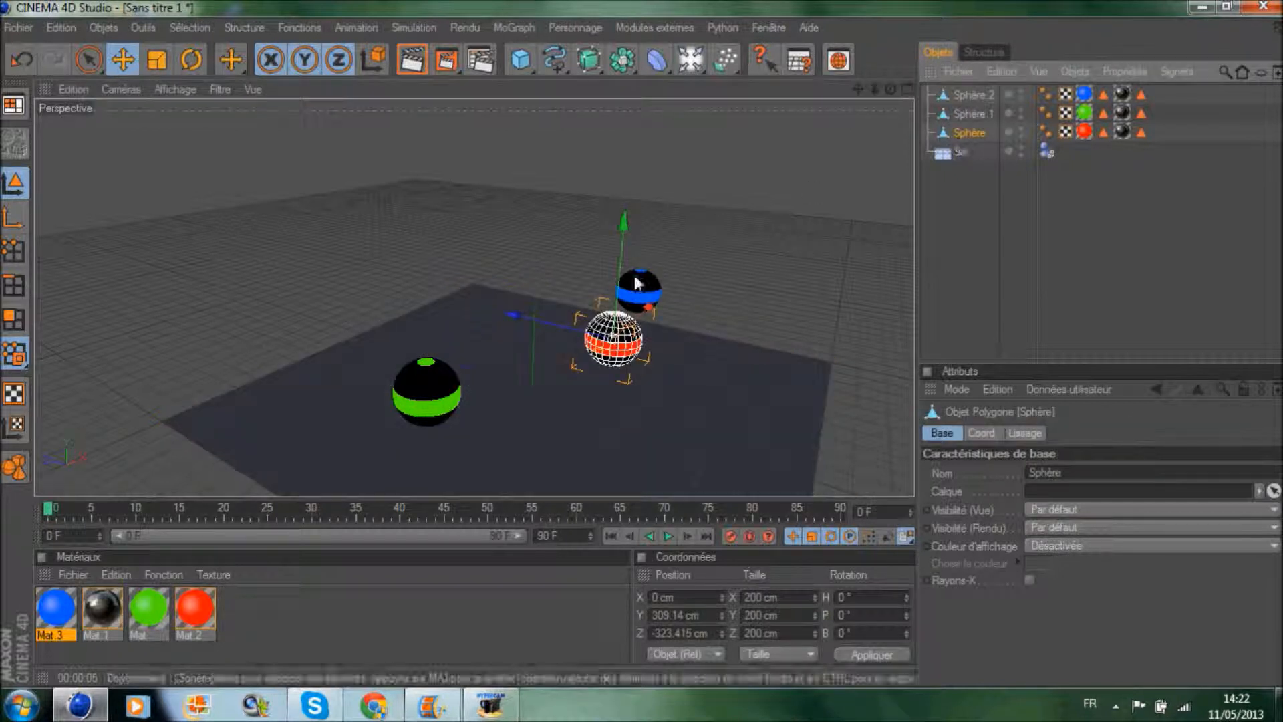
left_click_drag(644, 313, 635, 320)
left_click_drag(891, 89, 1059, 88)
left_click_drag(859, 89, 781, 35)
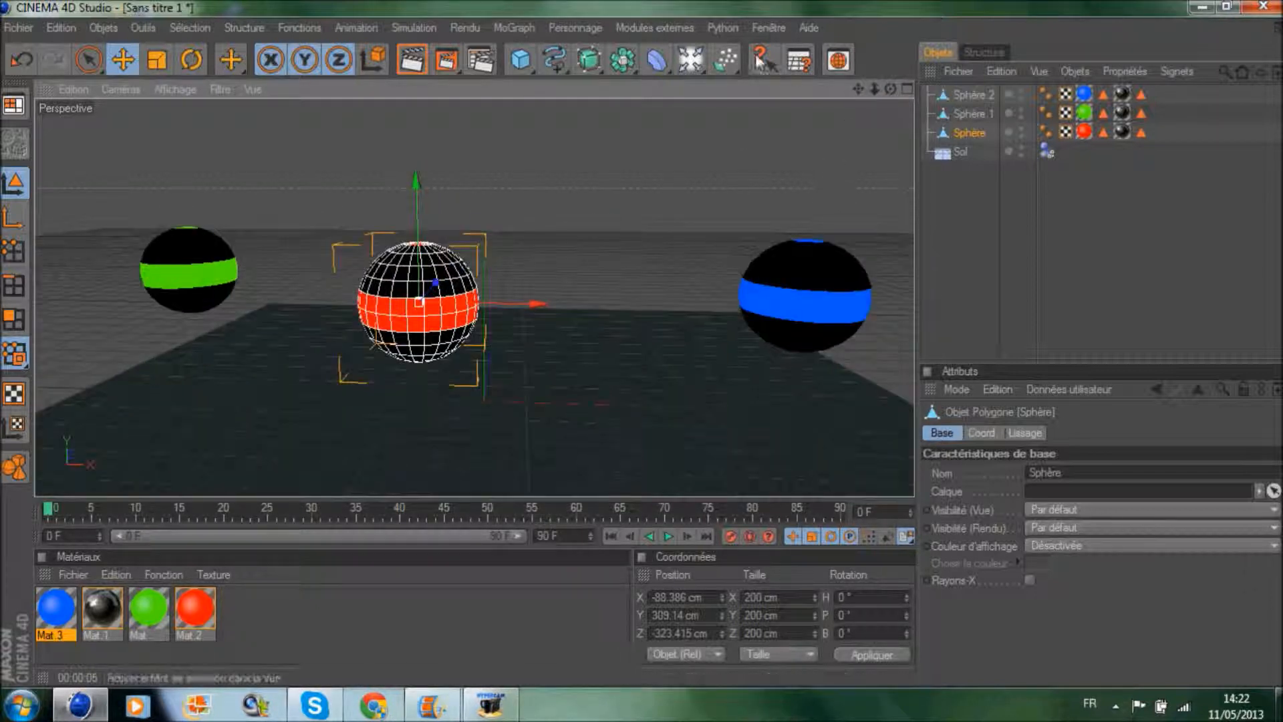
Step: Add a MoGraph Mo Texte object reading "Farming simu" and set its text alignment to Centré
left_click(513, 28)
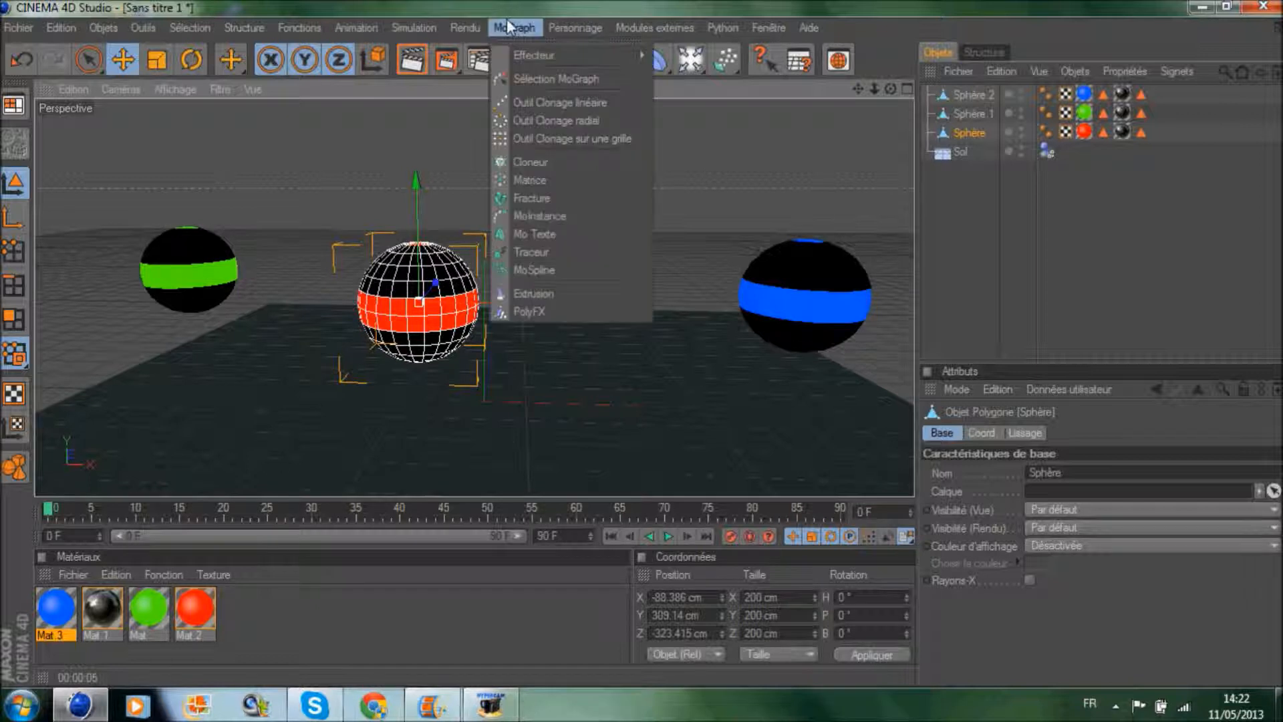
left_click(547, 234)
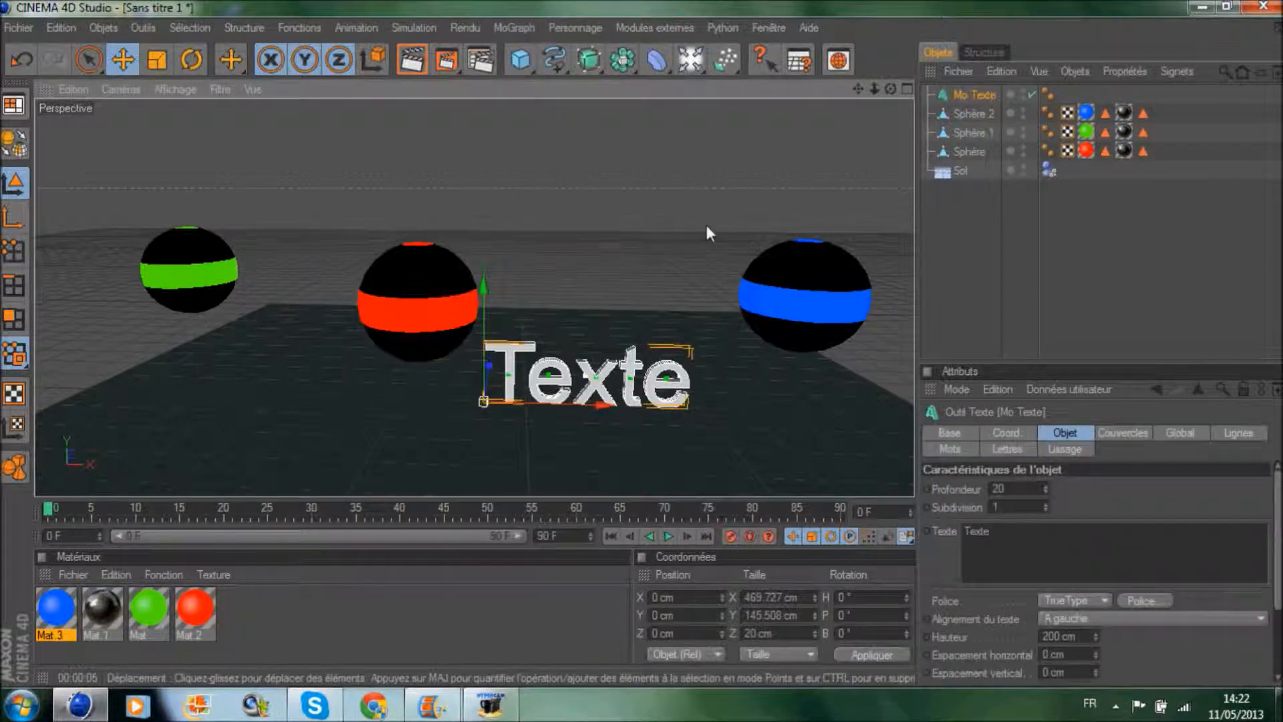
left_click(1023, 532)
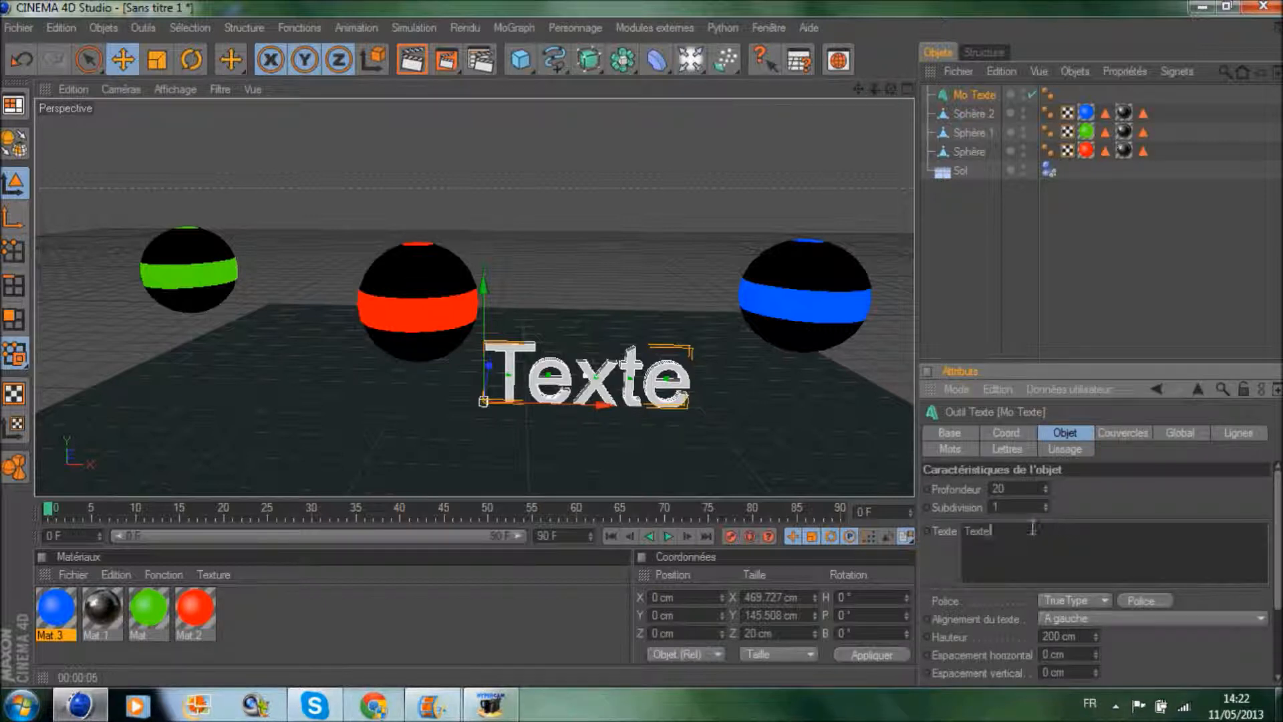
double_click(987, 534)
type("Farming iimu")
left_click(1161, 618)
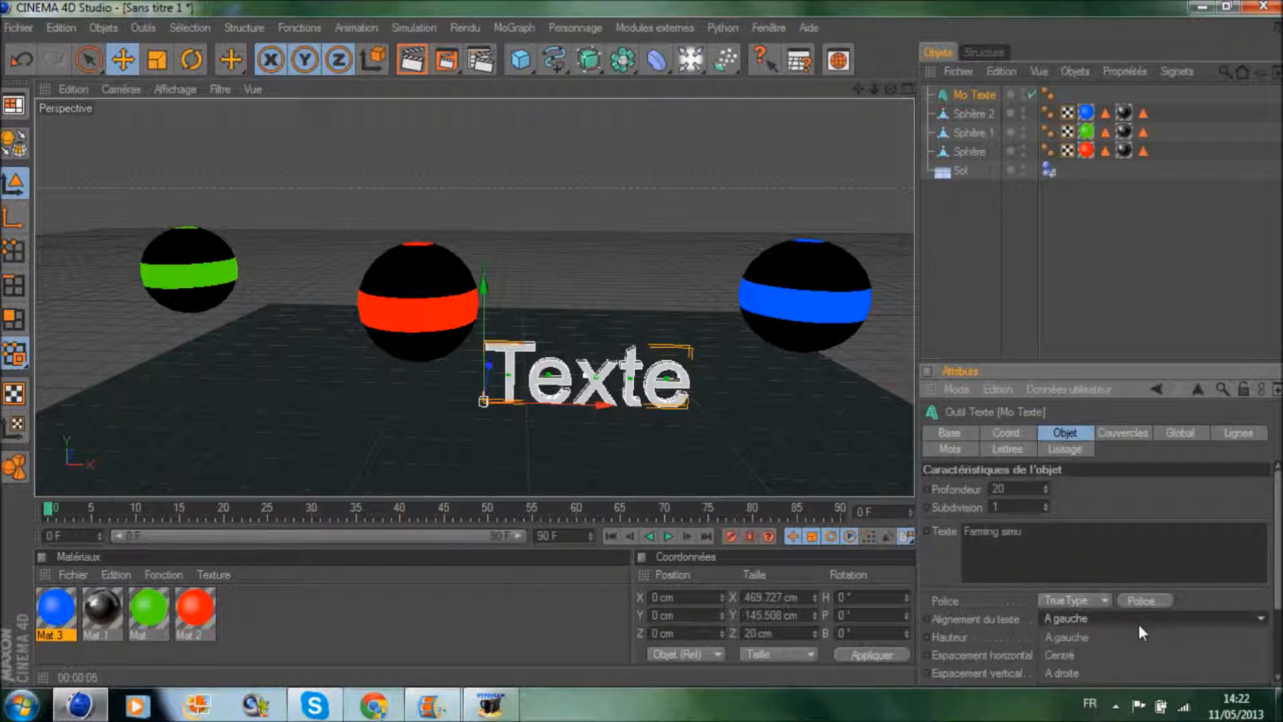
left_click(1111, 656)
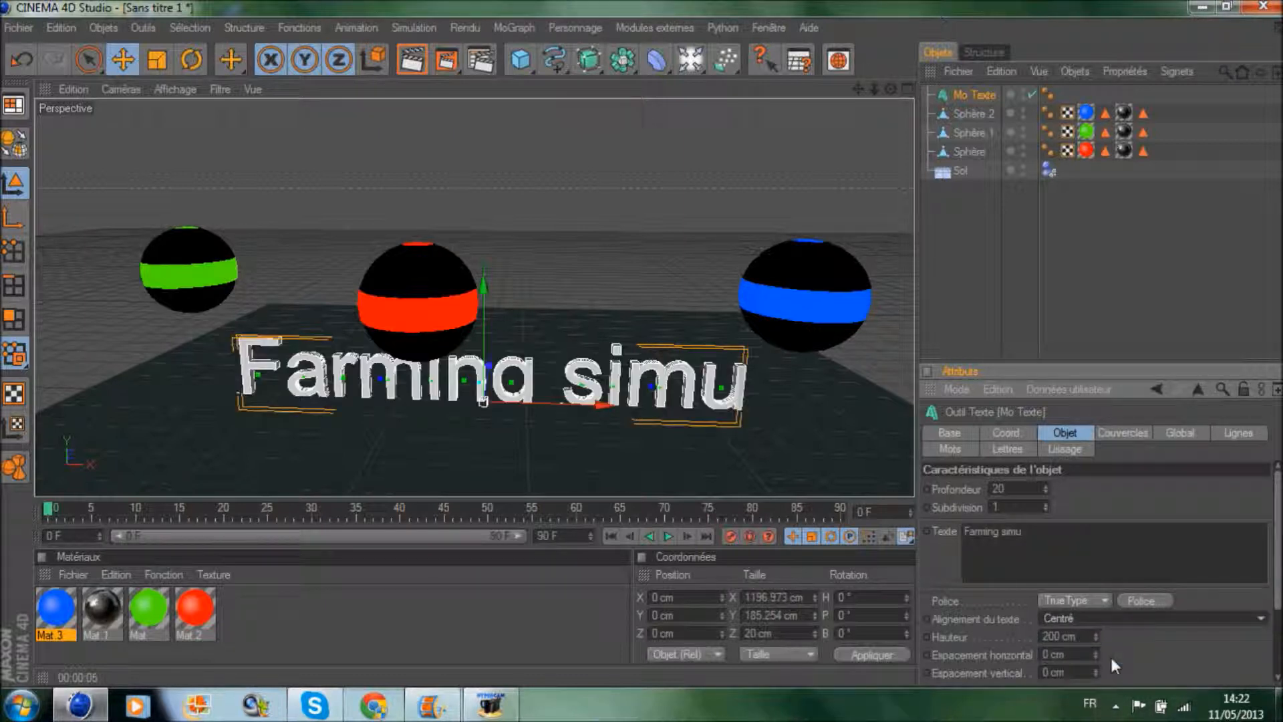
Step: Change the text object's font to Constantia and raise the text to about 59 cm along Y
left_click(1144, 600)
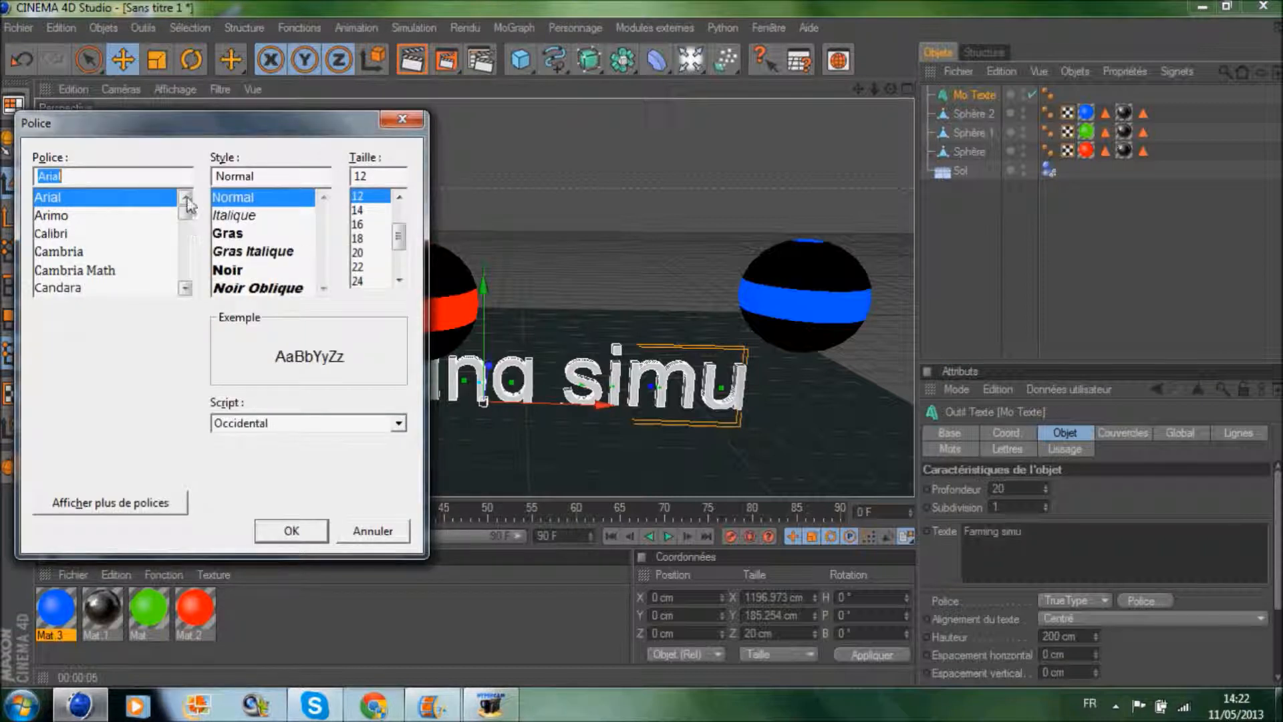
scroll(185, 225, "down", 2)
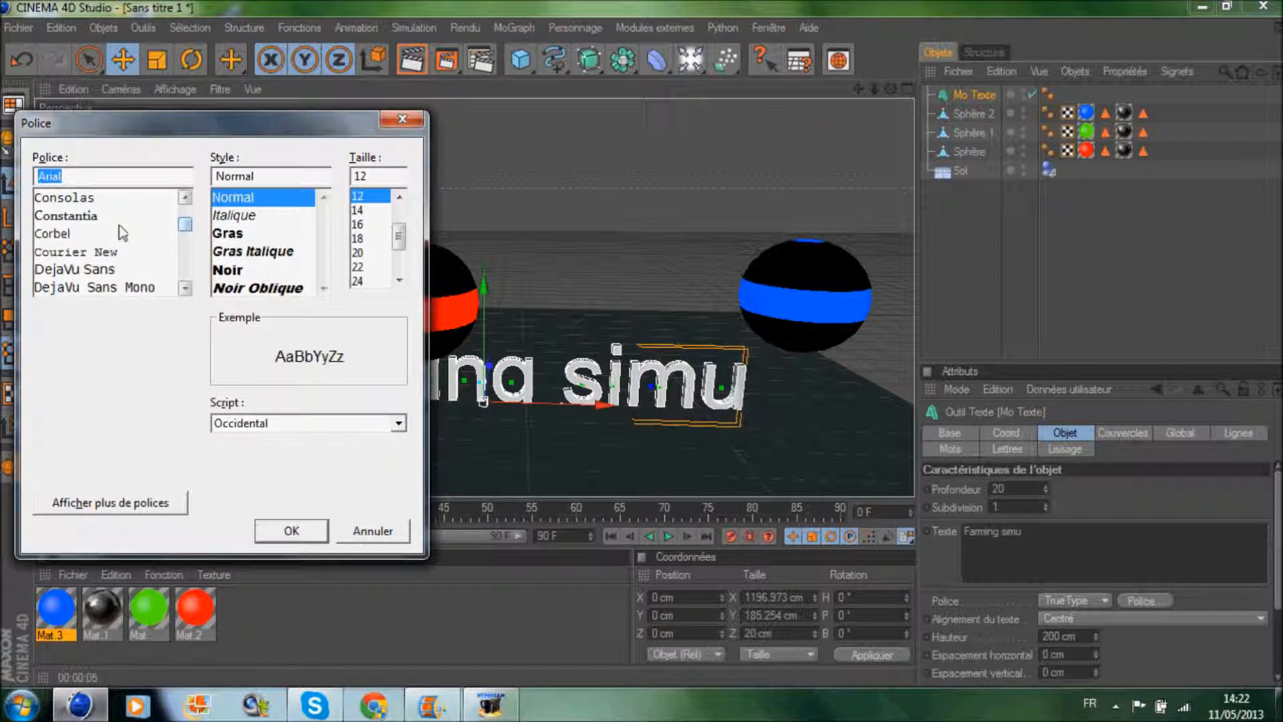
left_click(64, 217)
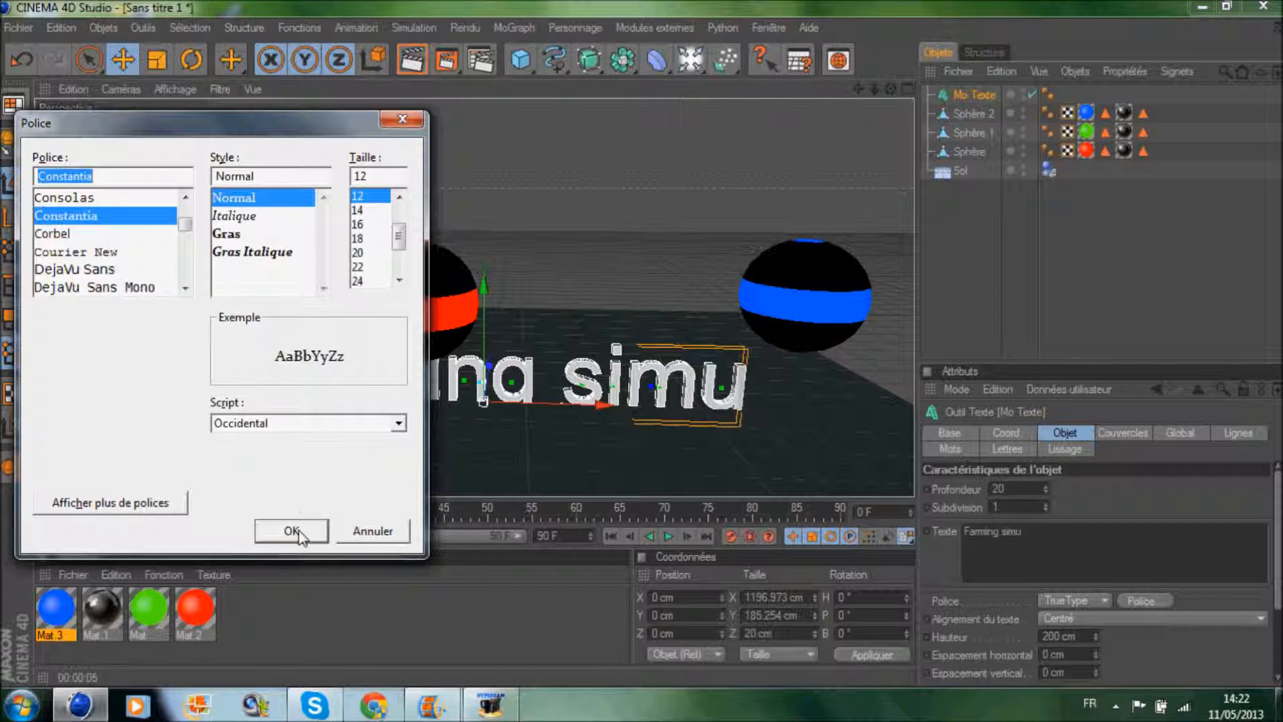
left_click(292, 531)
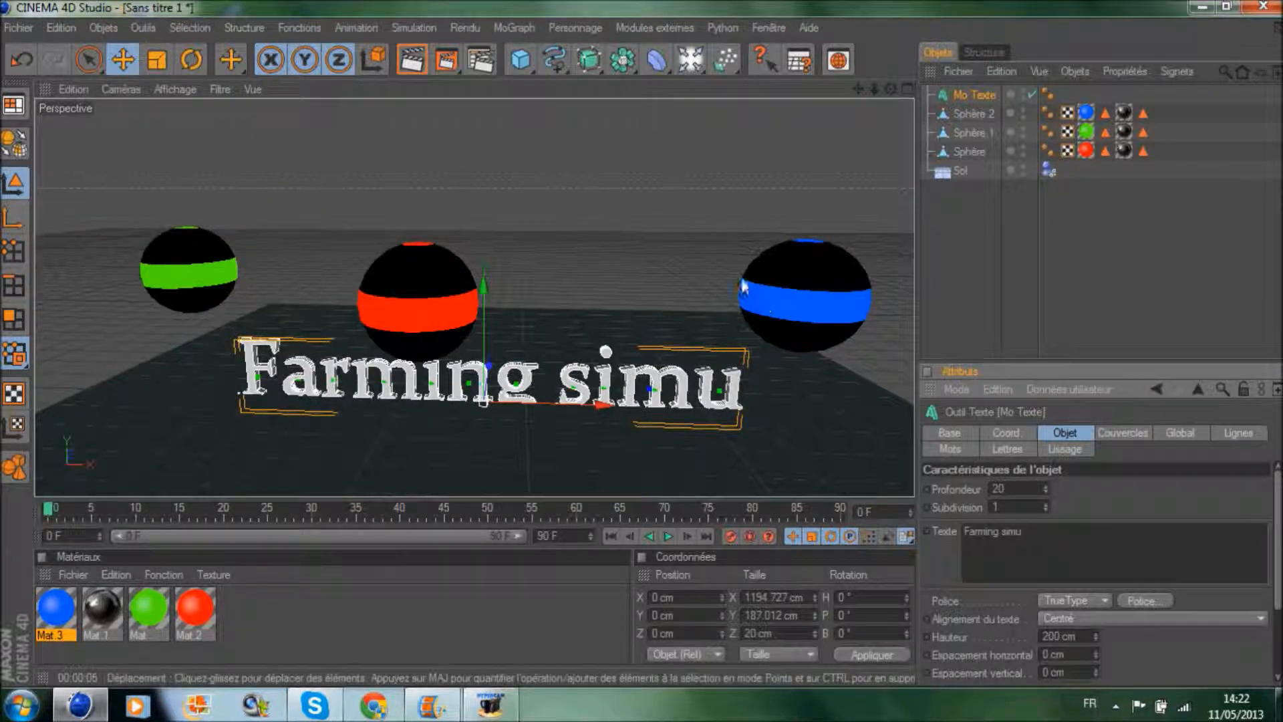
left_click_drag(483, 320, 483, 298)
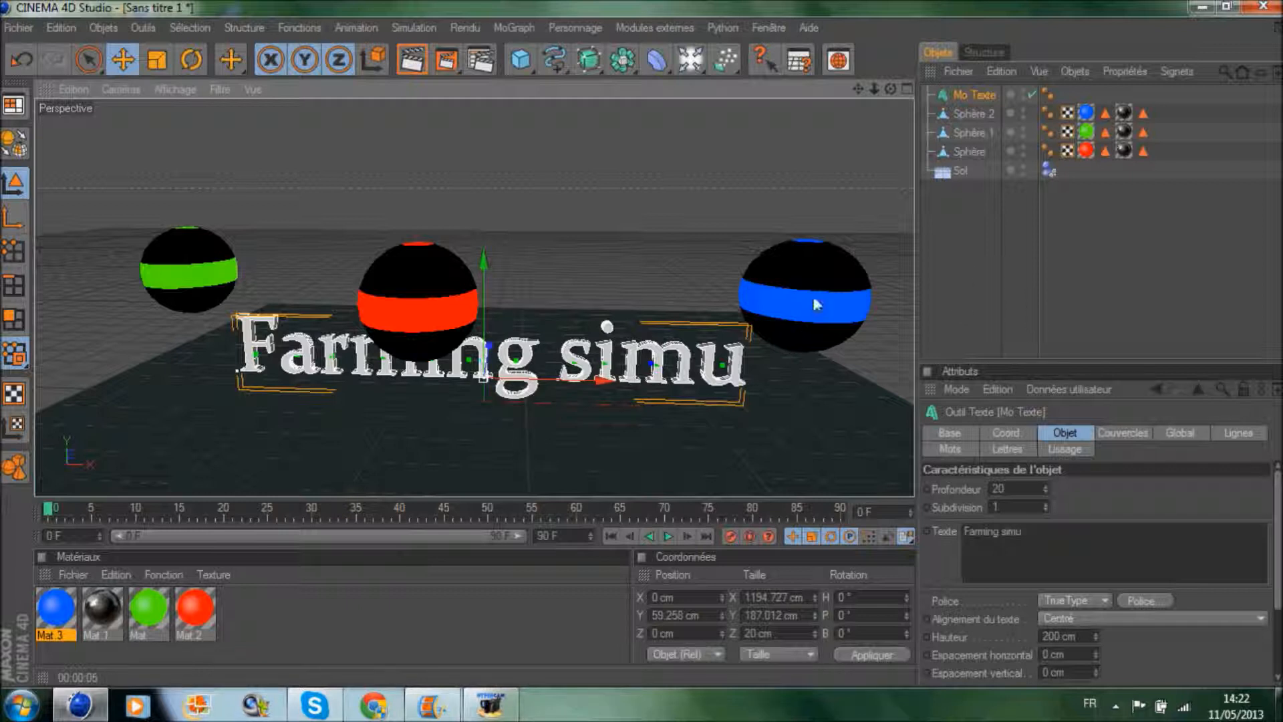
Step: Create a new material, enable its Luminescence channel and set the luminescence color to yellow (R 235, V 244, B 0)
double_click(286, 587)
double_click(70, 608)
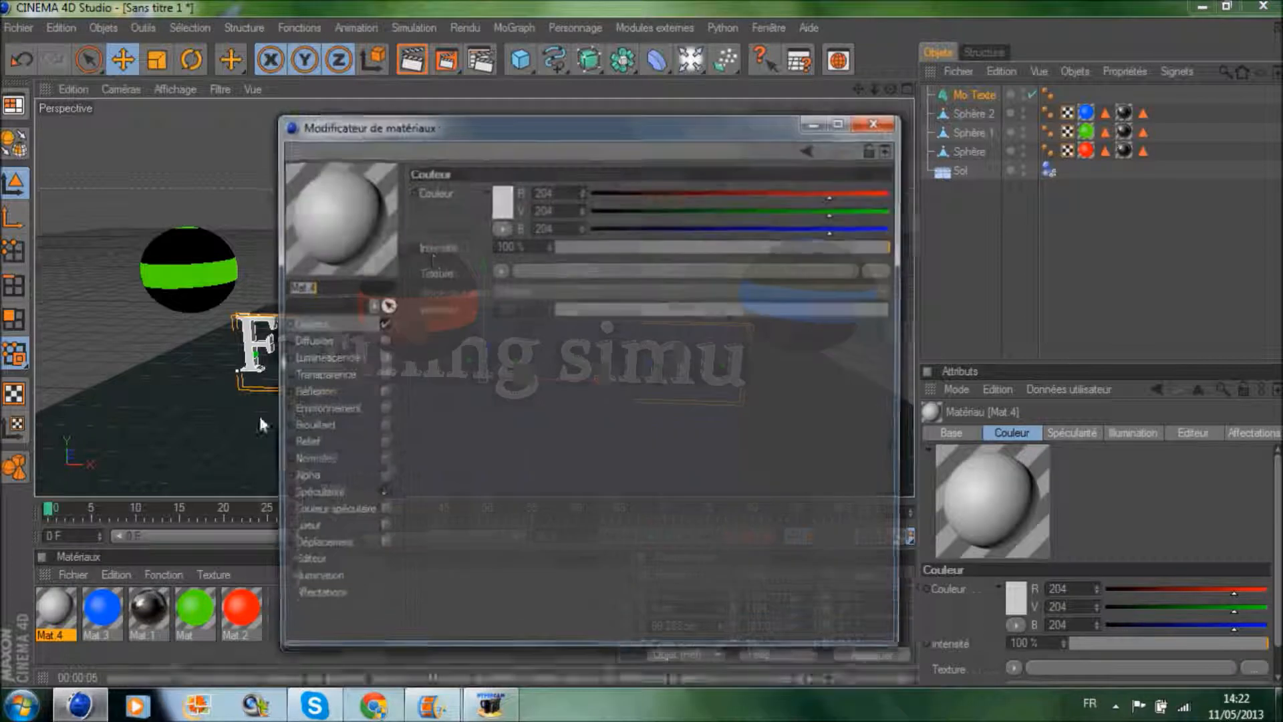
left_click(382, 357)
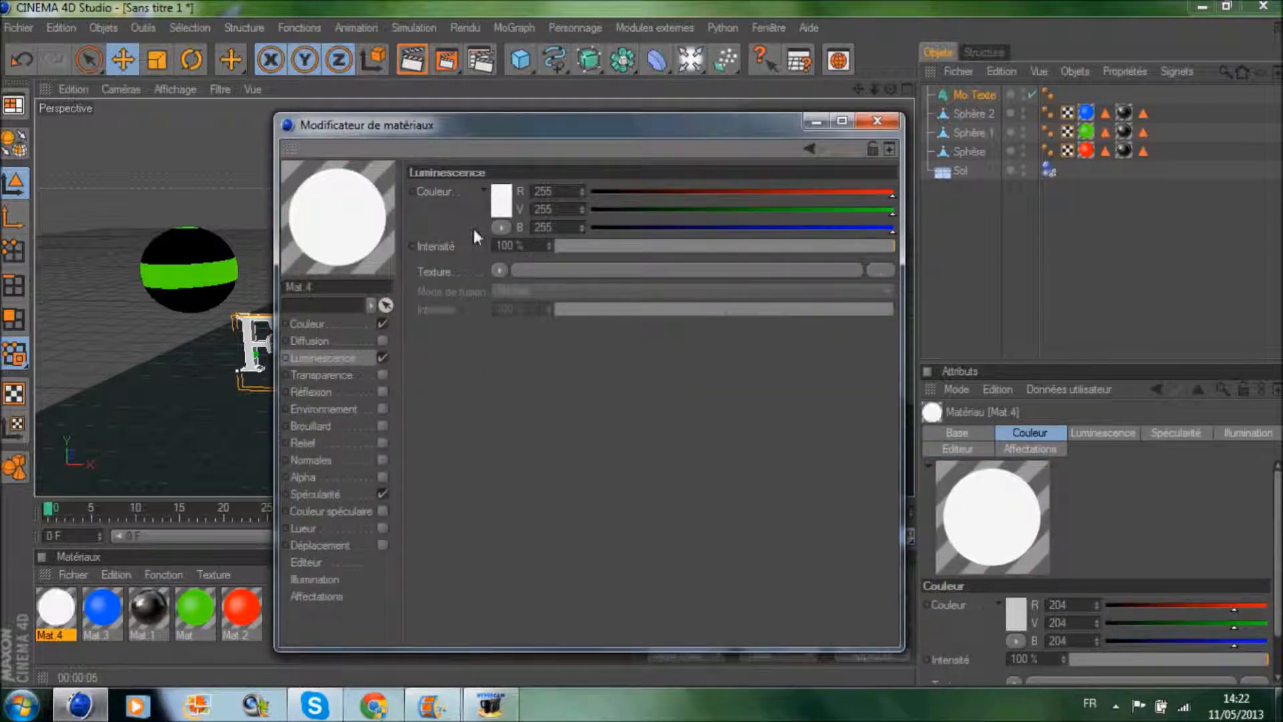
left_click(501, 213)
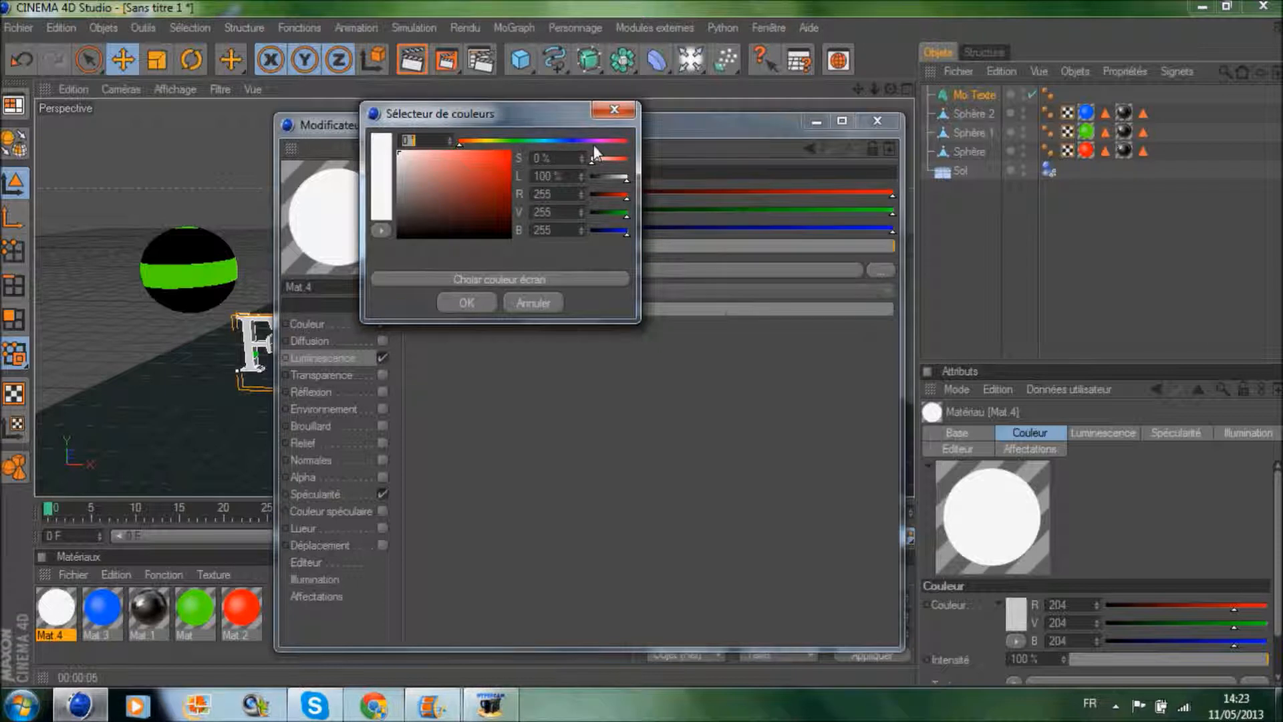
left_click(488, 142)
left_click_drag(508, 168, 511, 155)
left_click(466, 305)
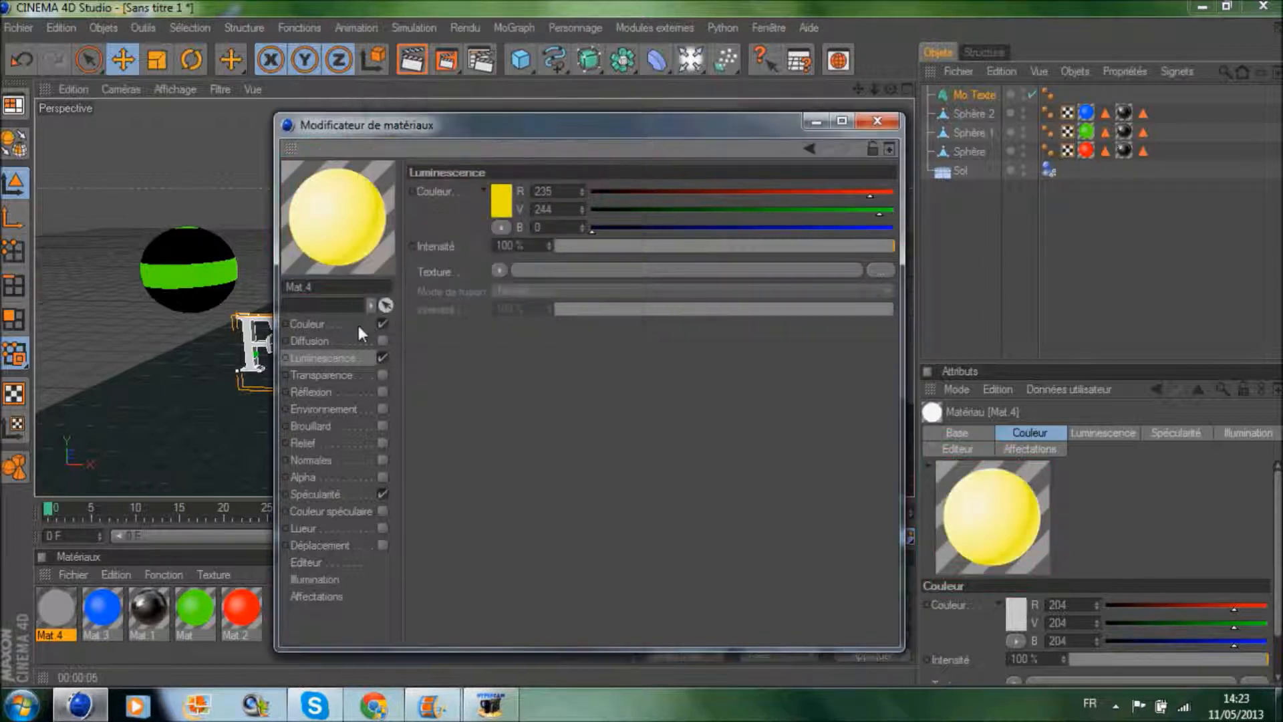
Step: Set the new material's Couleur channel to yellow with R 255, V 246, B 0
left_click(357, 324)
left_click(502, 200)
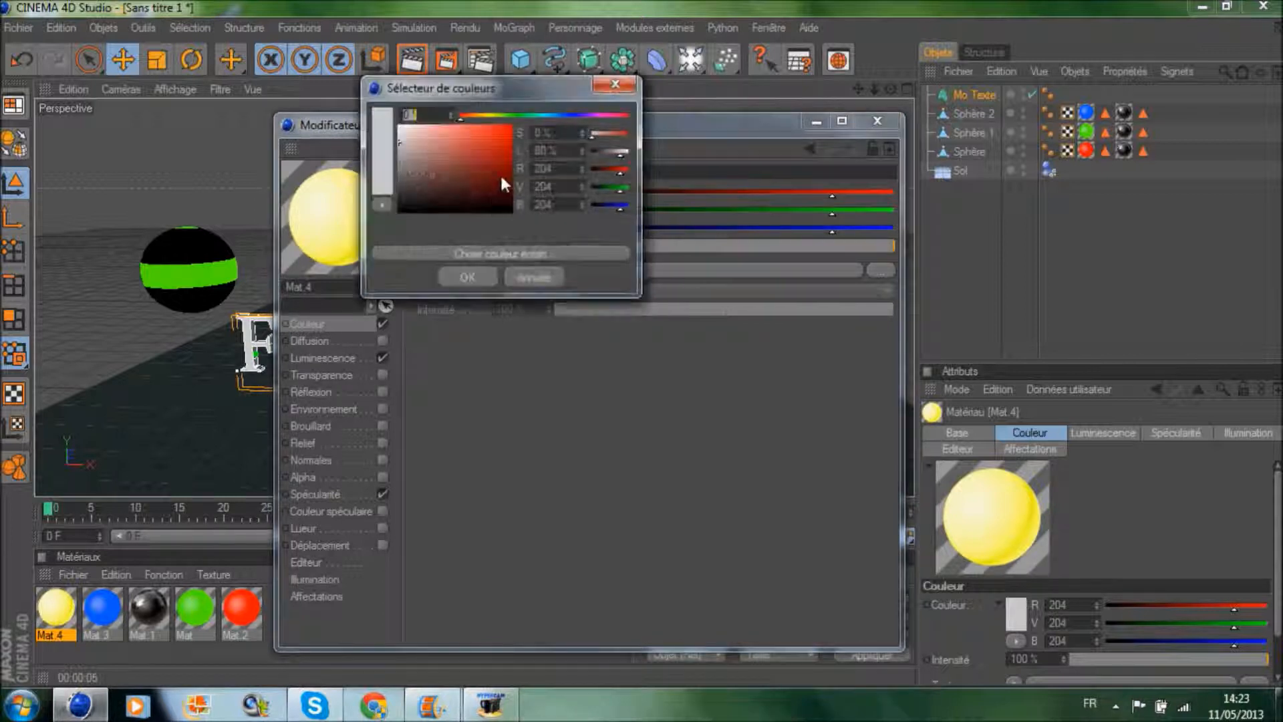
left_click(489, 115)
left_click_drag(504, 154, 521, 128)
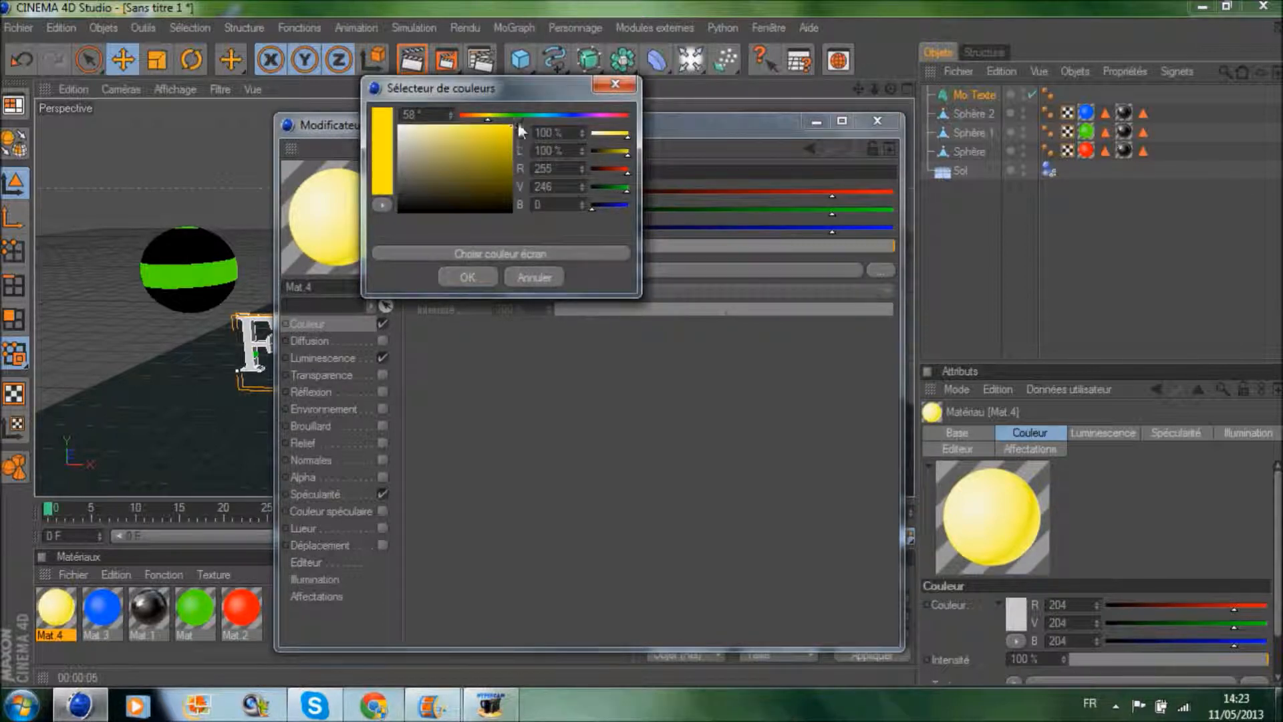
left_click(488, 276)
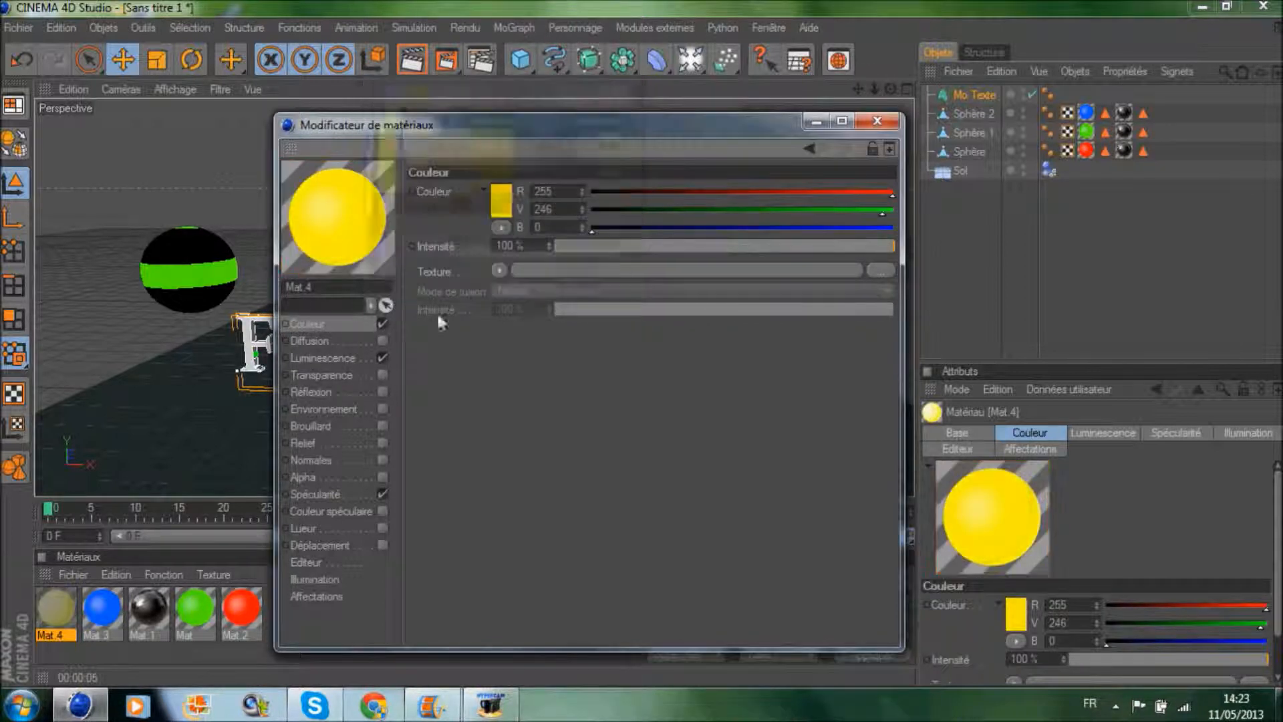
Step: Set the yellow material's luminescence intensity to 300 % and close the material editor
left_click(354, 354)
double_click(514, 245)
type("300")
key("Return")
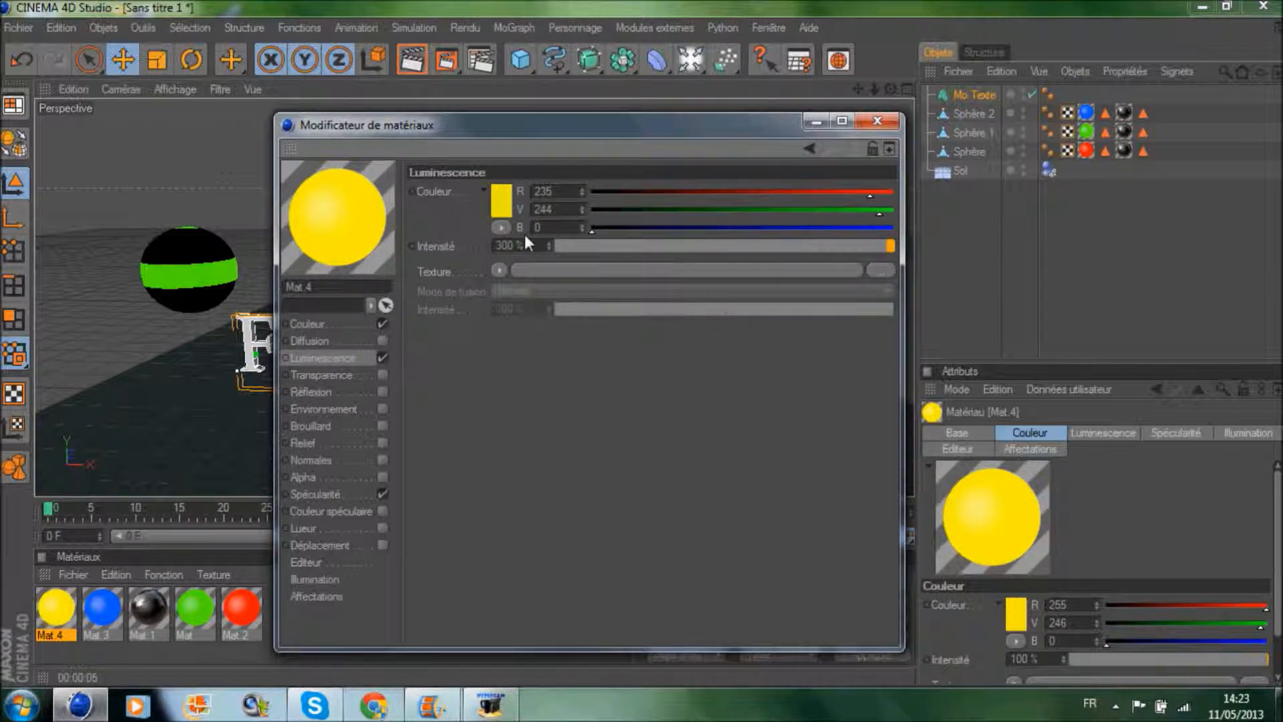
left_click(868, 124)
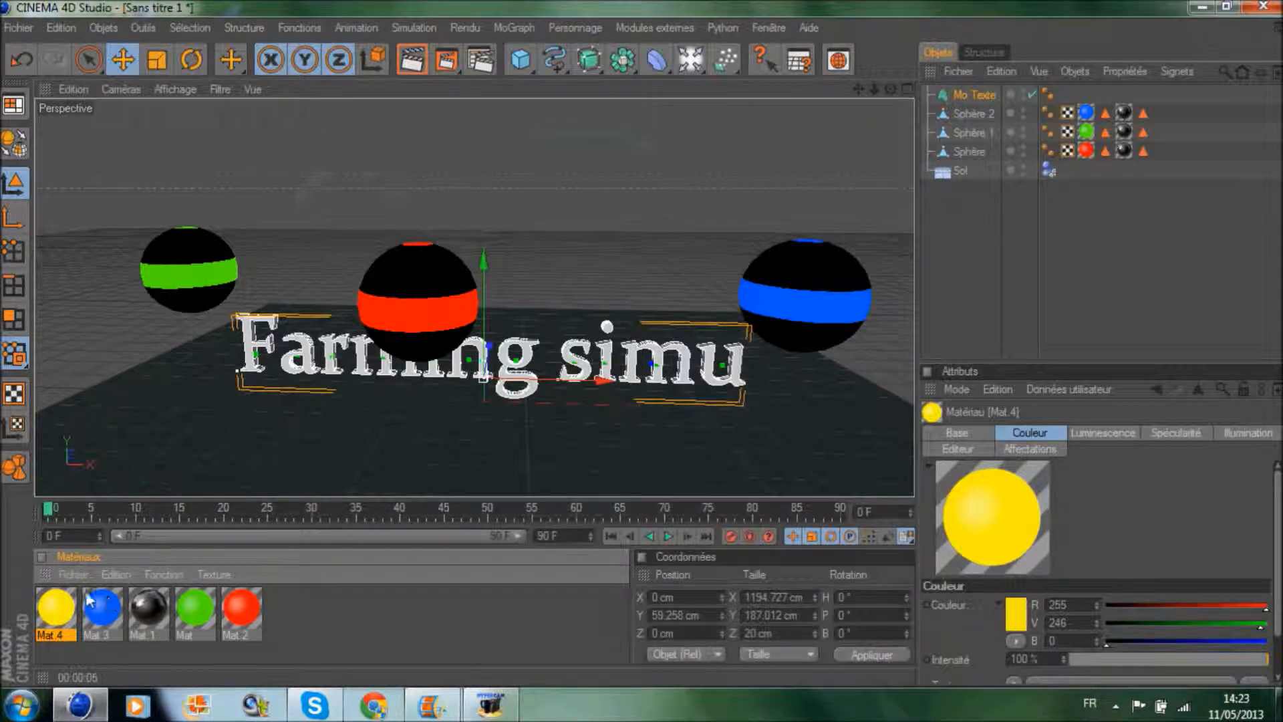
Step: Apply the yellow material to the text object and render the view
right_click(64, 604)
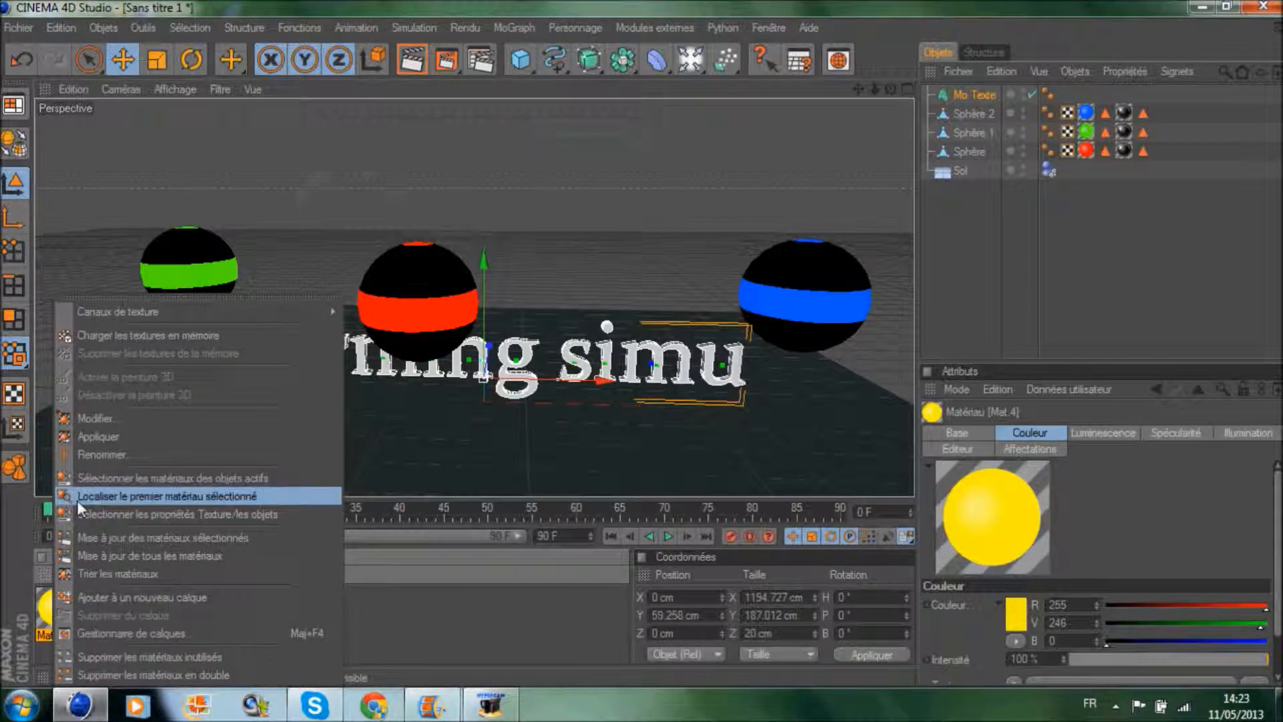
left_click(95, 438)
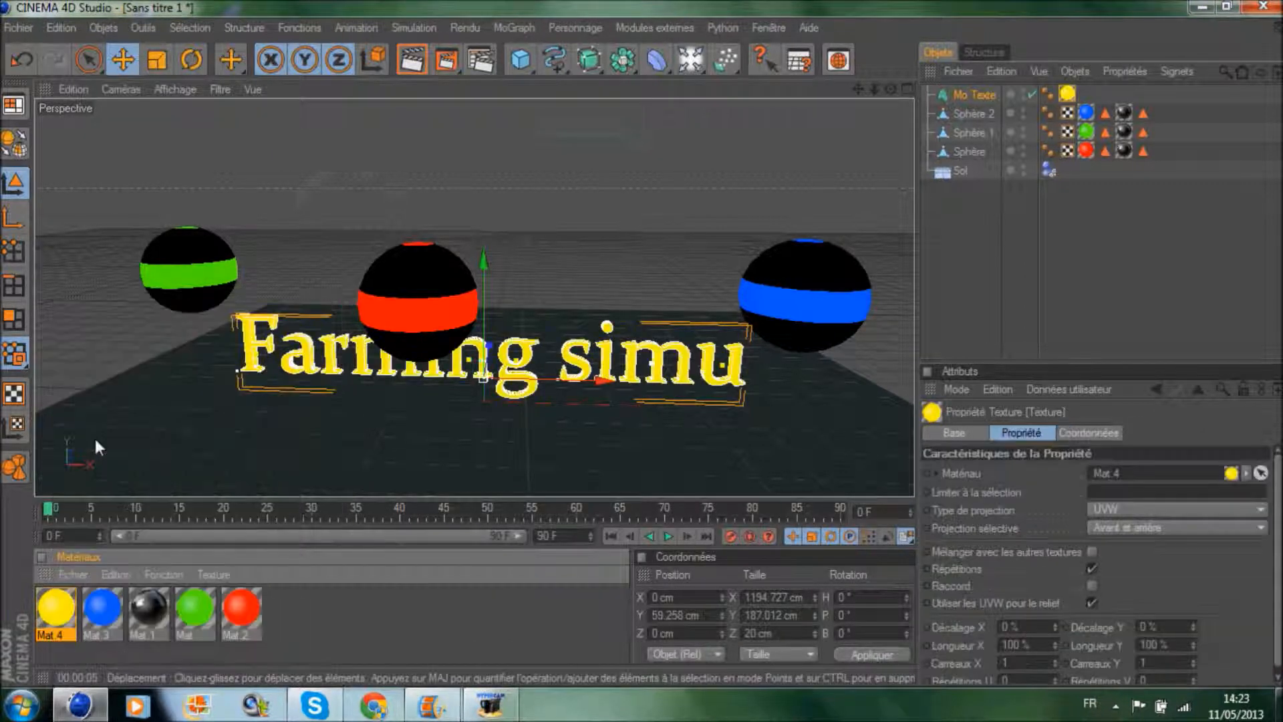
left_click(401, 64)
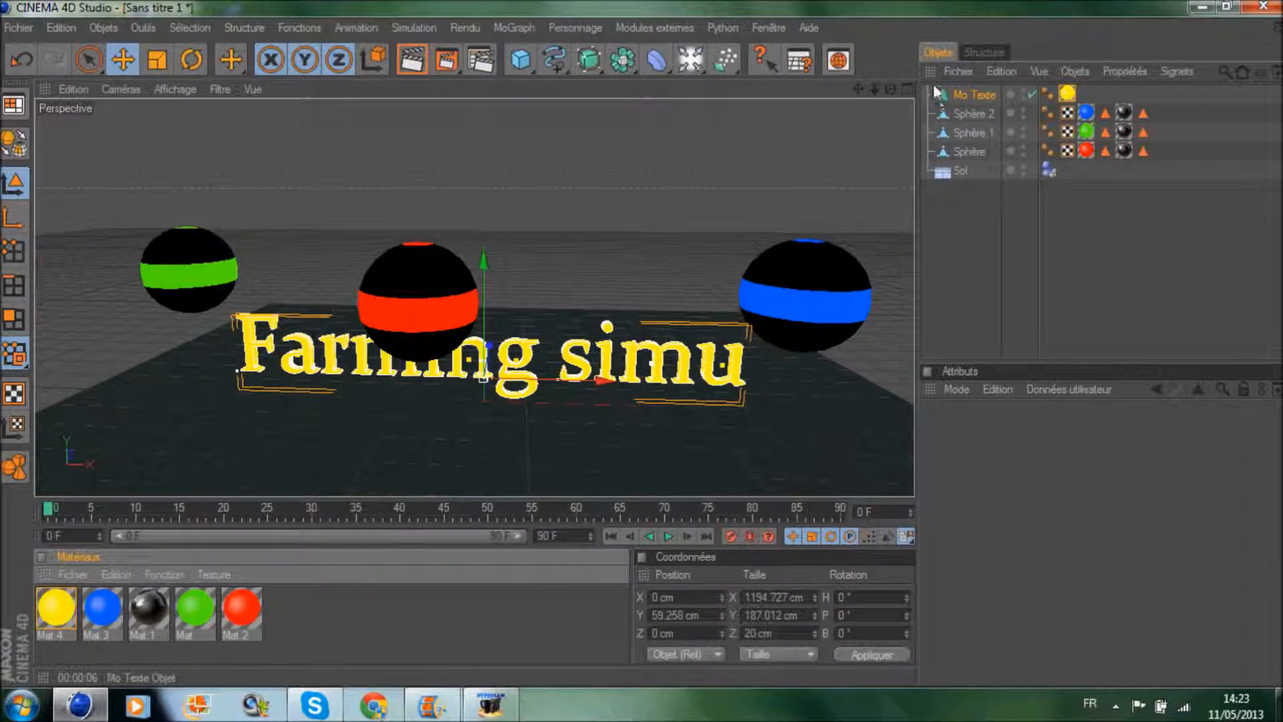
Step: Set the text's start and end caps both to Couvercle et biseau, and render the view
left_click(972, 97)
left_click(1136, 433)
left_click(1134, 490)
left_click(1119, 566)
left_click(1113, 547)
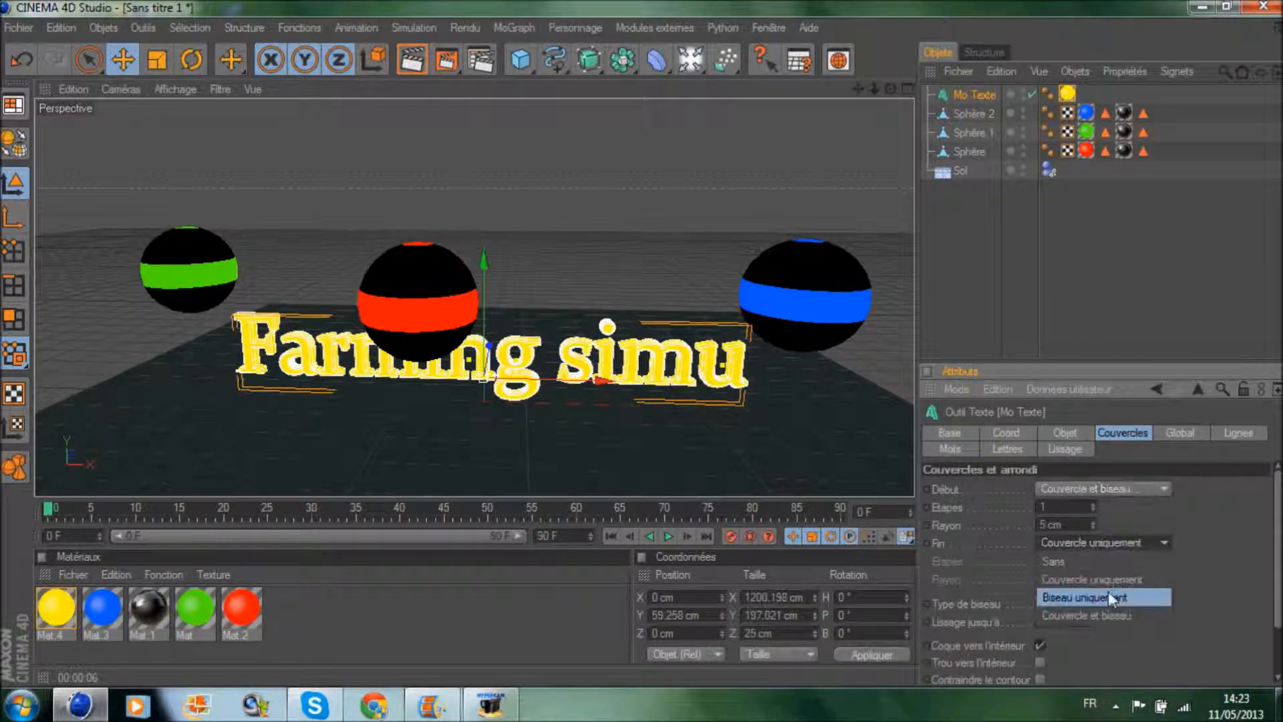
left_click(1112, 619)
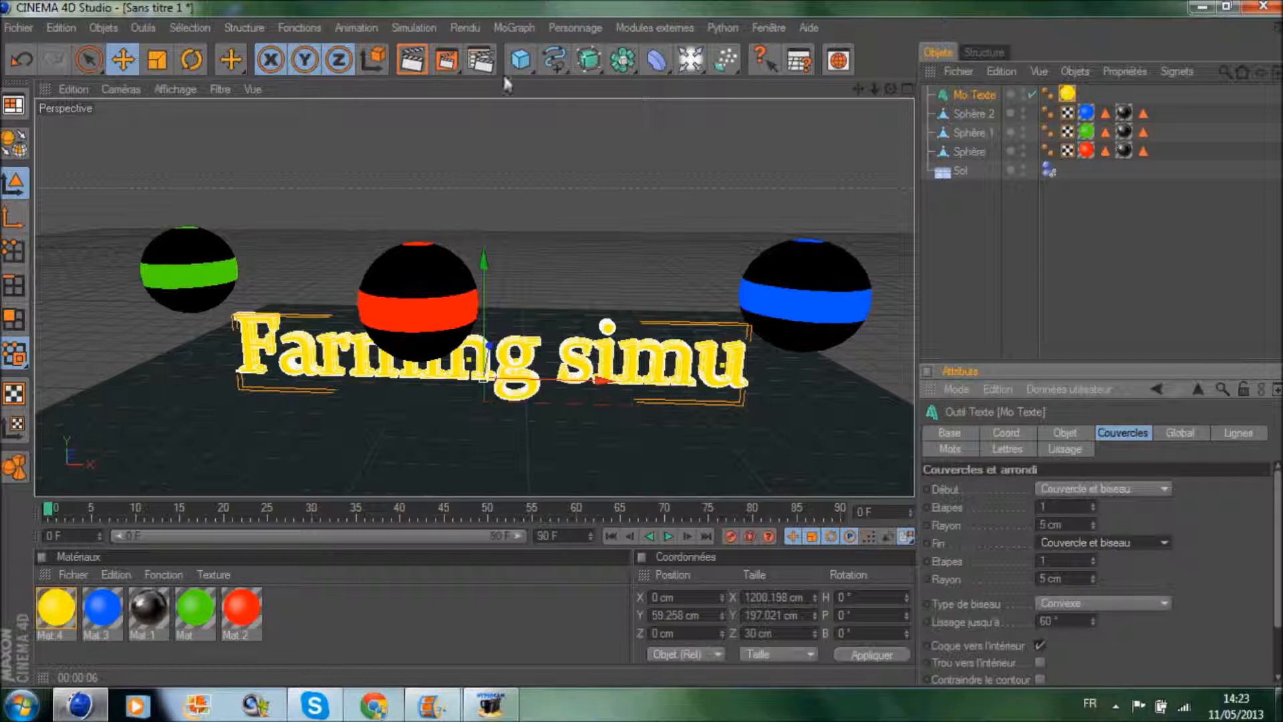
left_click(413, 64)
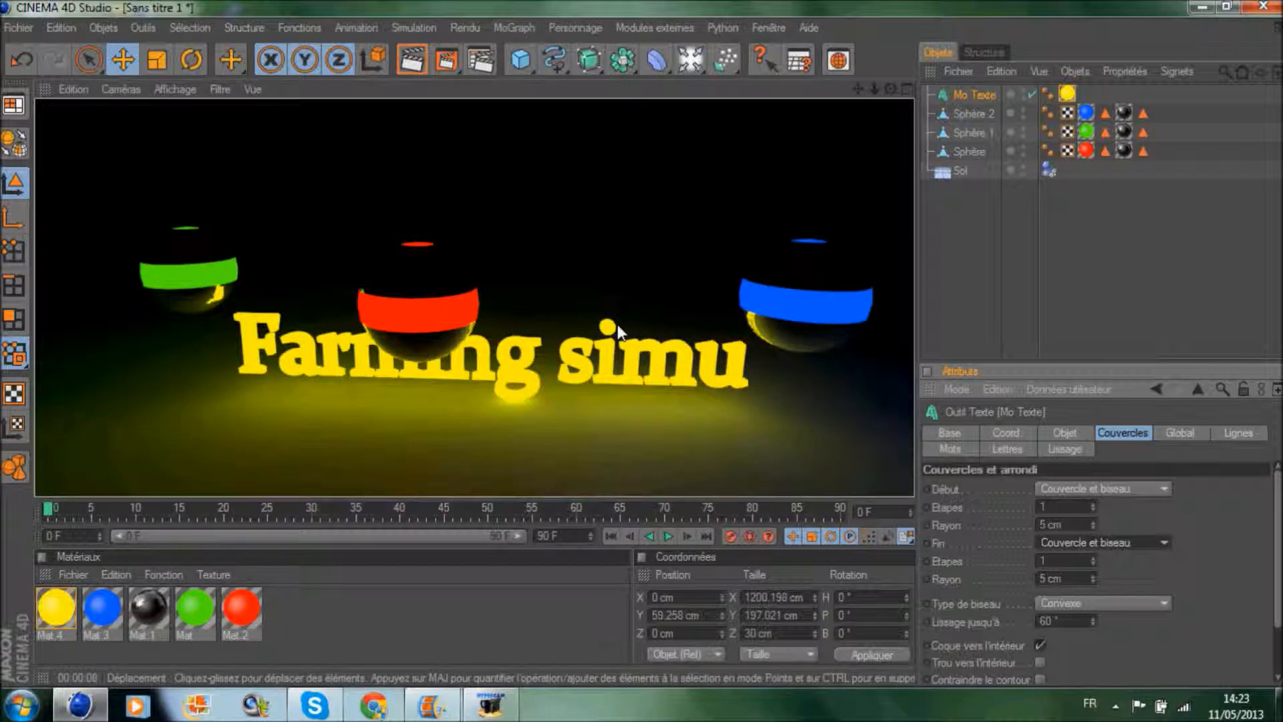
Step: Raise the blue-banded sphere to about 502 cm along Y
left_click(964, 257)
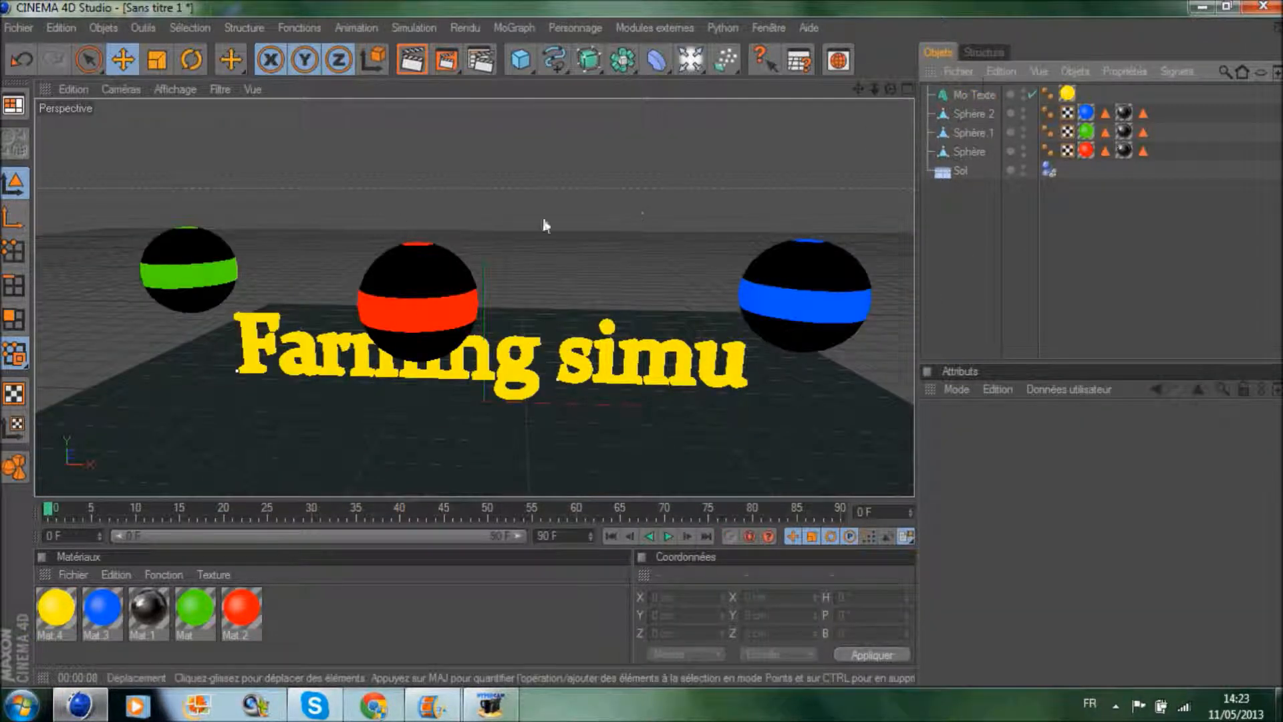
left_click(971, 114)
left_click_drag(809, 211, 811, 107)
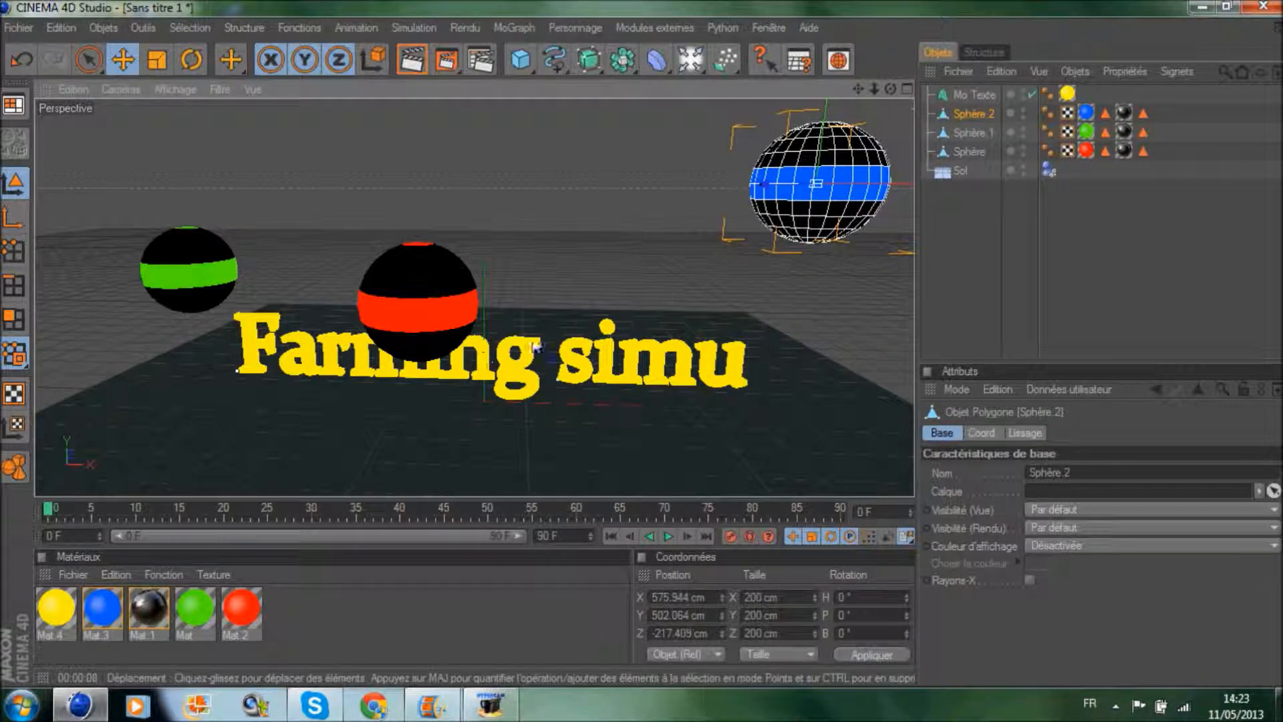
Step: Raise the green-banded sphere well above the text, and the red-banded sphere to about 462 cm along Y
left_click(970, 132)
left_click_drag(182, 144, 179, 77)
left_click(972, 118)
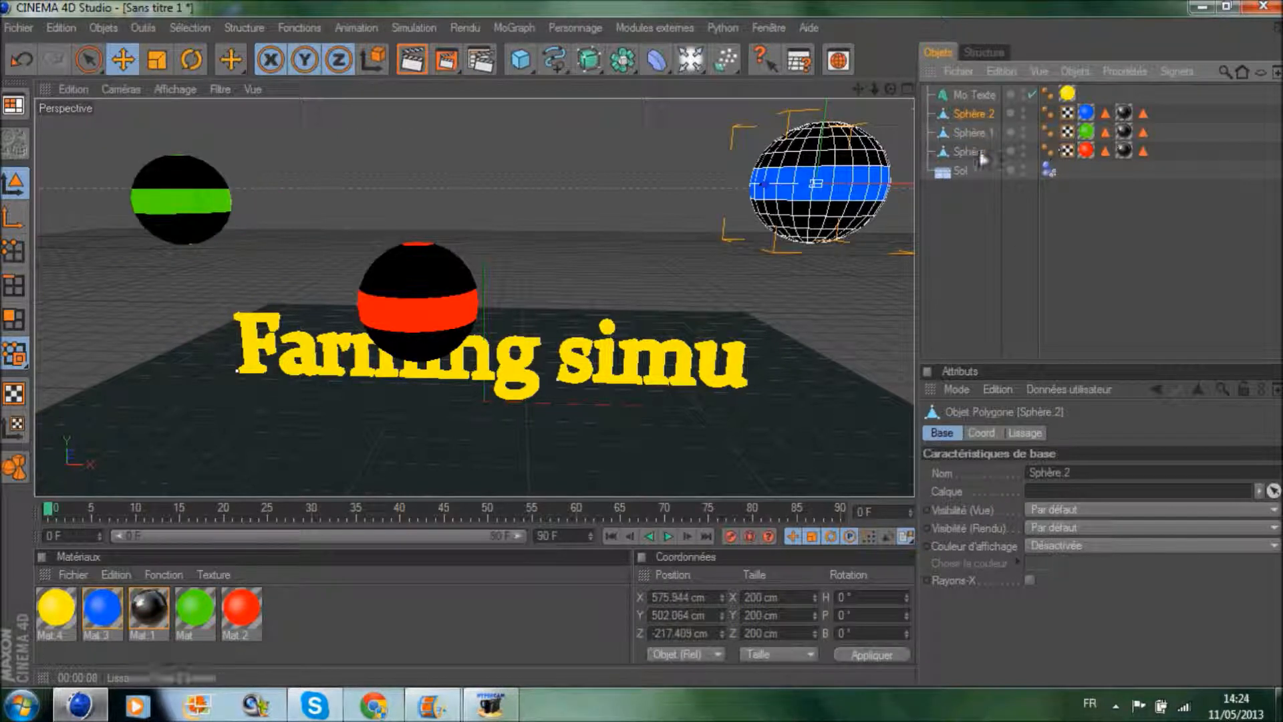
left_click(421, 287)
left_click_drag(411, 204, 413, 111)
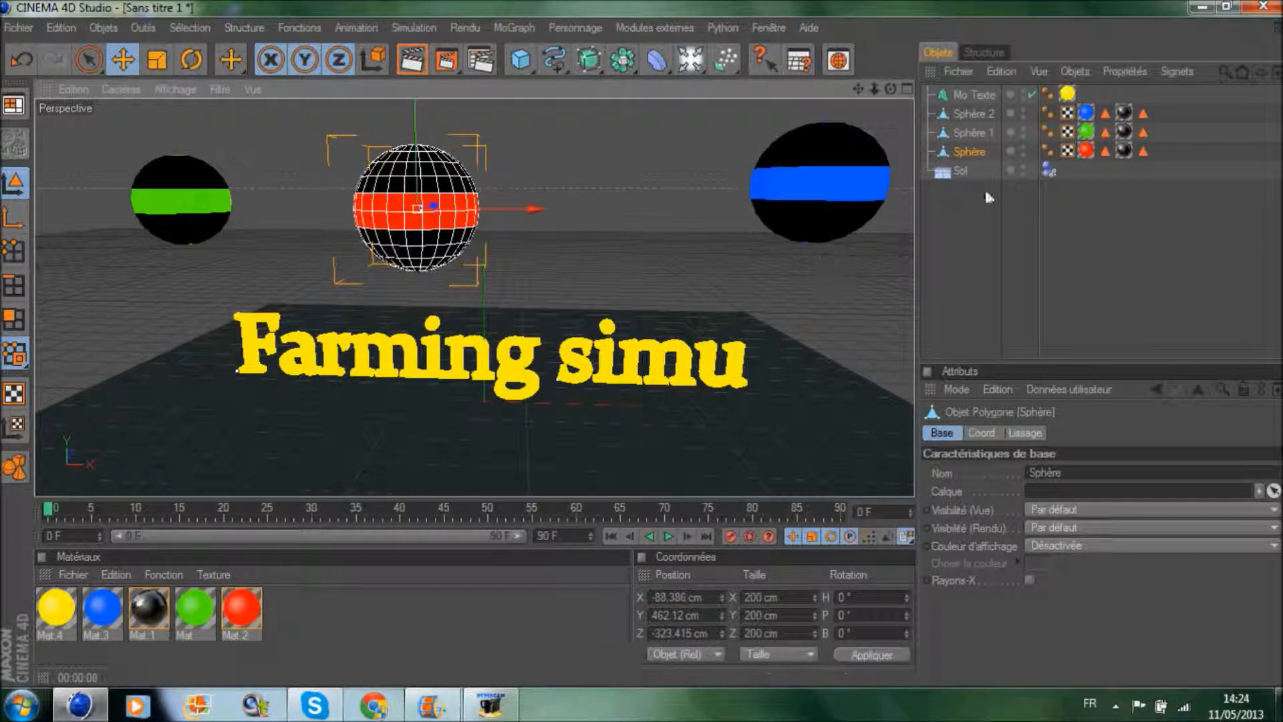
Step: Add a body dynamics property to the blue-banded sphere, play its fall, and return to frame 0
left_click(984, 116)
right_click(985, 117)
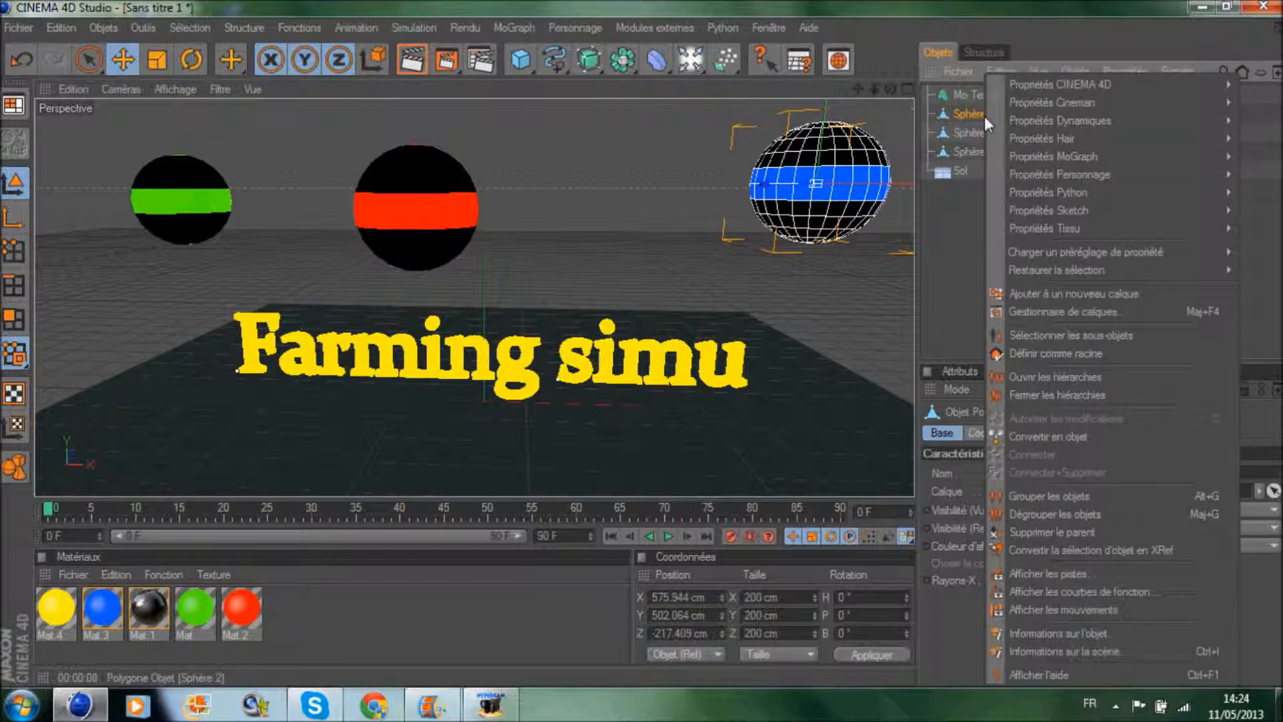
mouse_move(1032, 118)
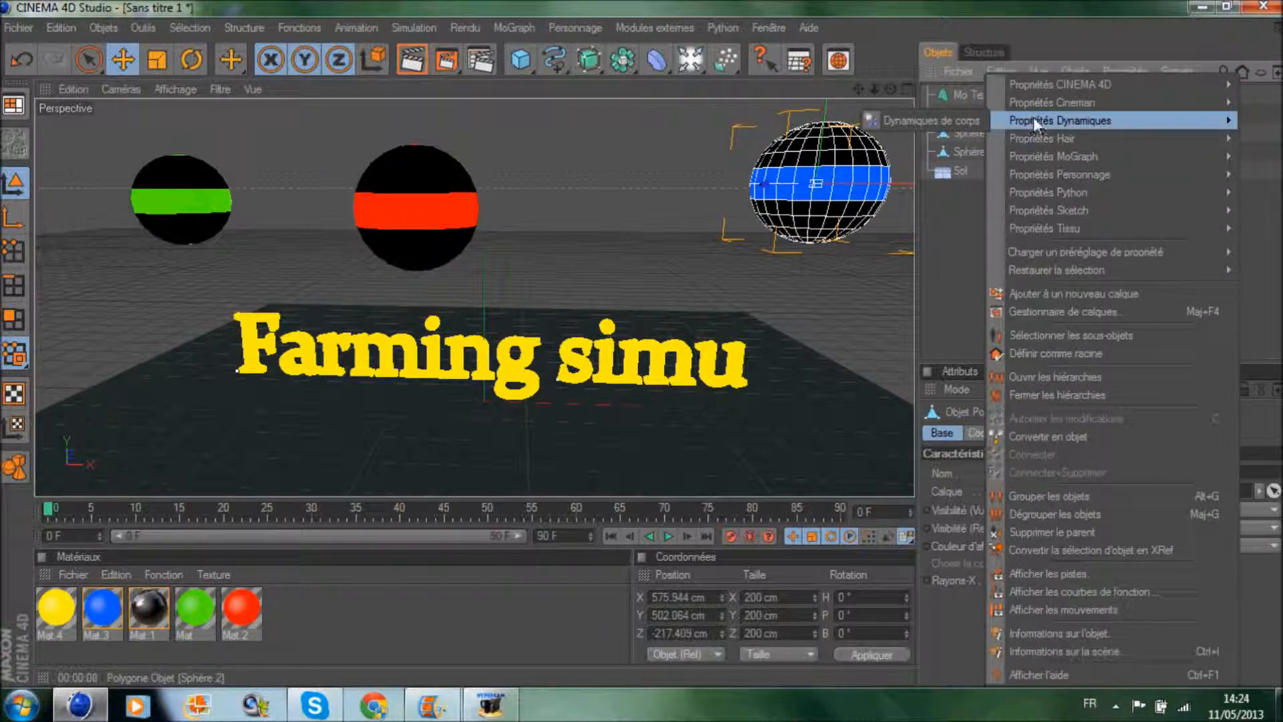
left_click(957, 123)
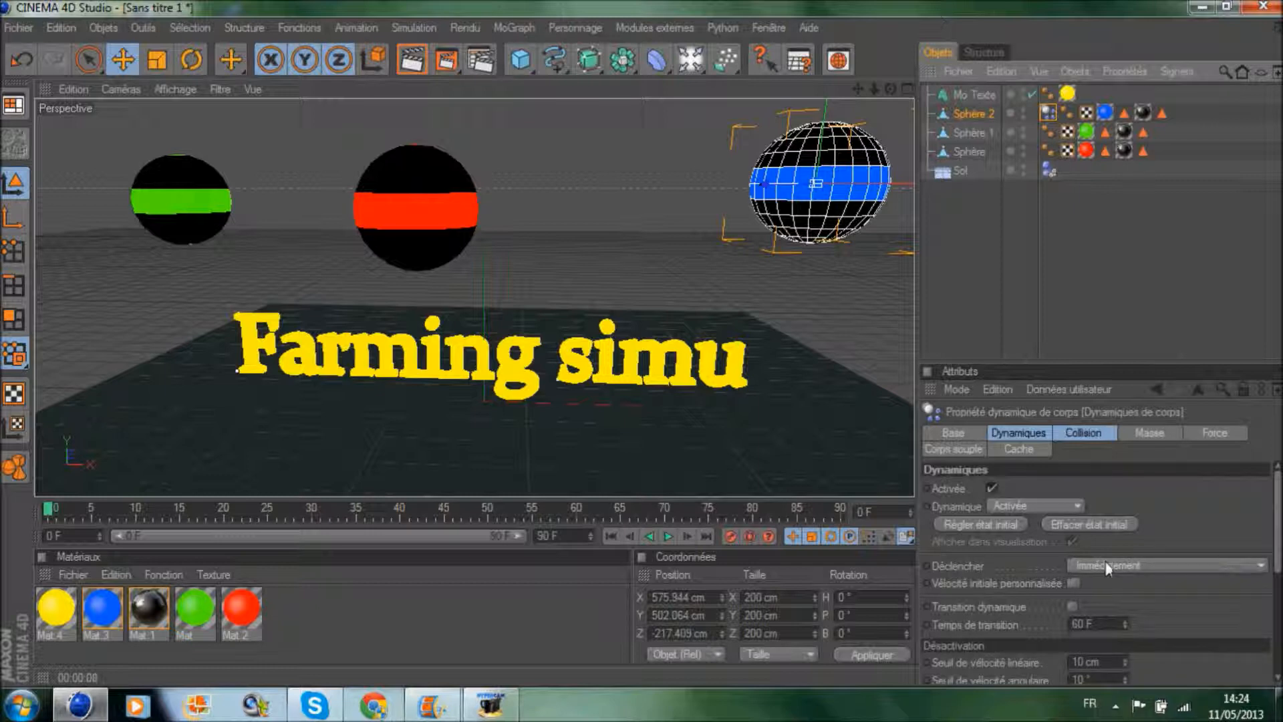
left_click(667, 536)
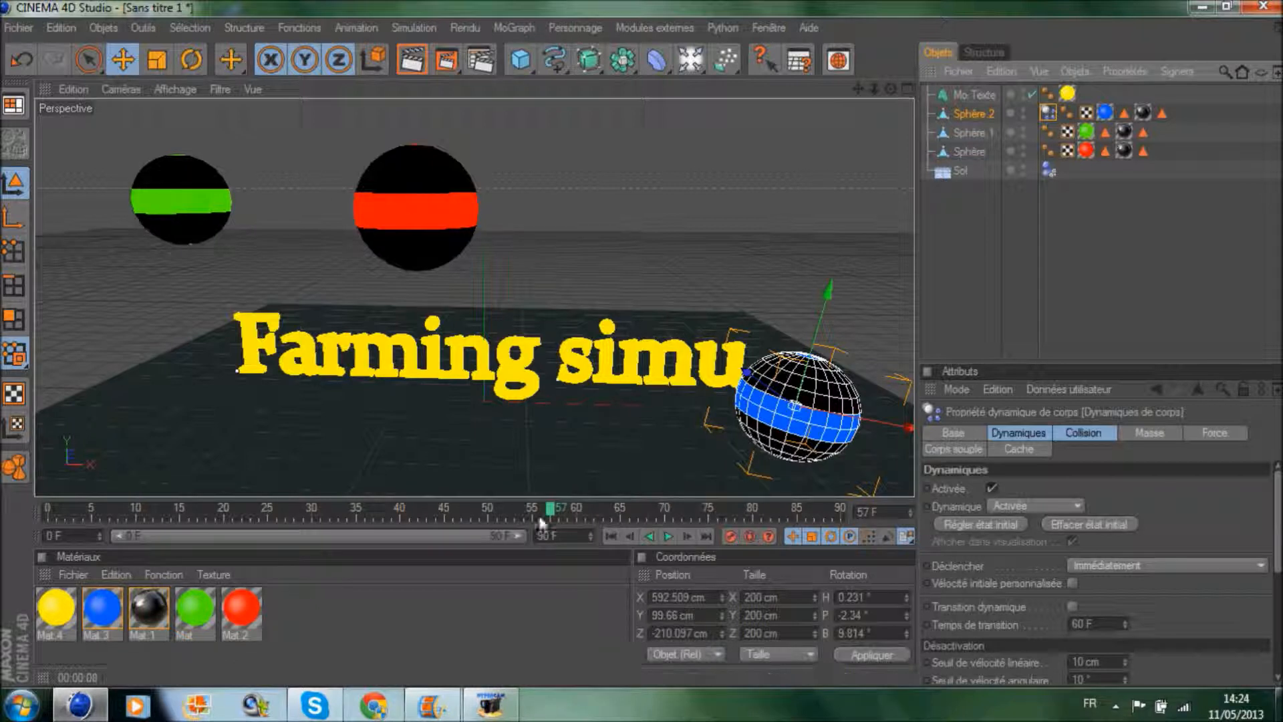
left_click_drag(549, 511, 15, 543)
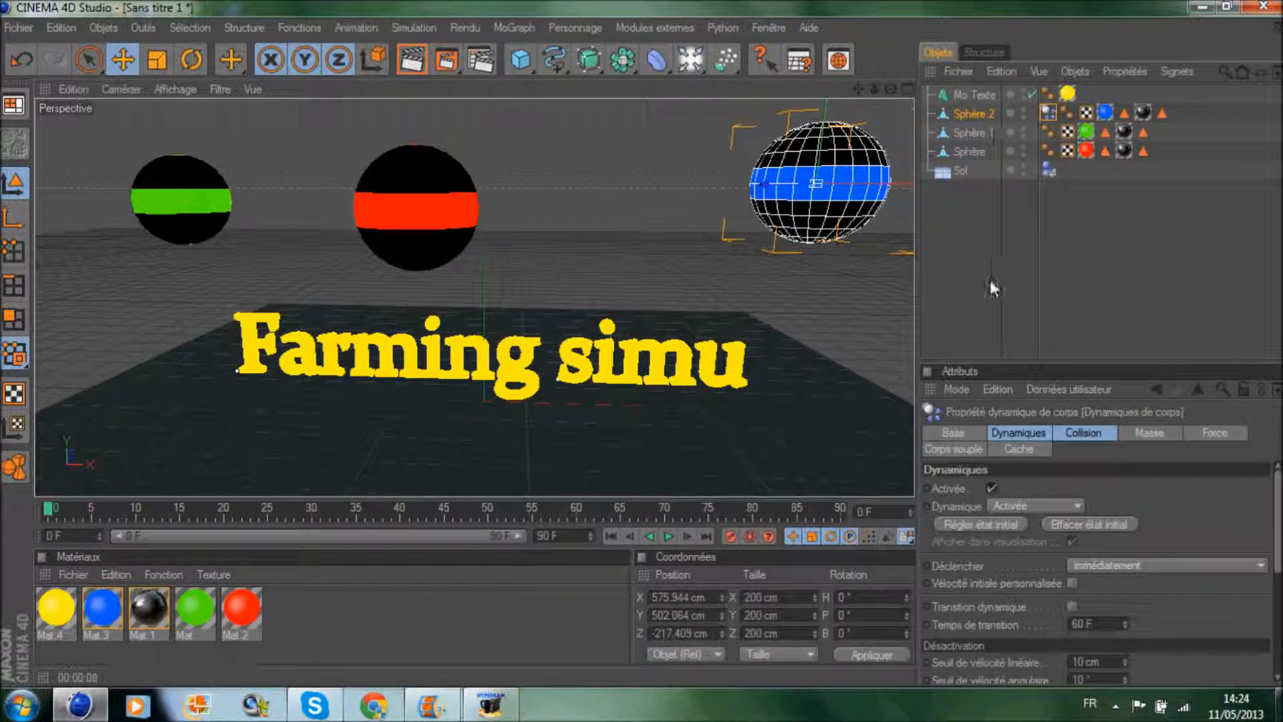
Step: Add body dynamics properties to the green-banded and red-banded spheres, and clear the selection
left_click(971, 133)
right_click(973, 133)
mouse_move(1024, 123)
left_click(959, 127)
right_click(973, 153)
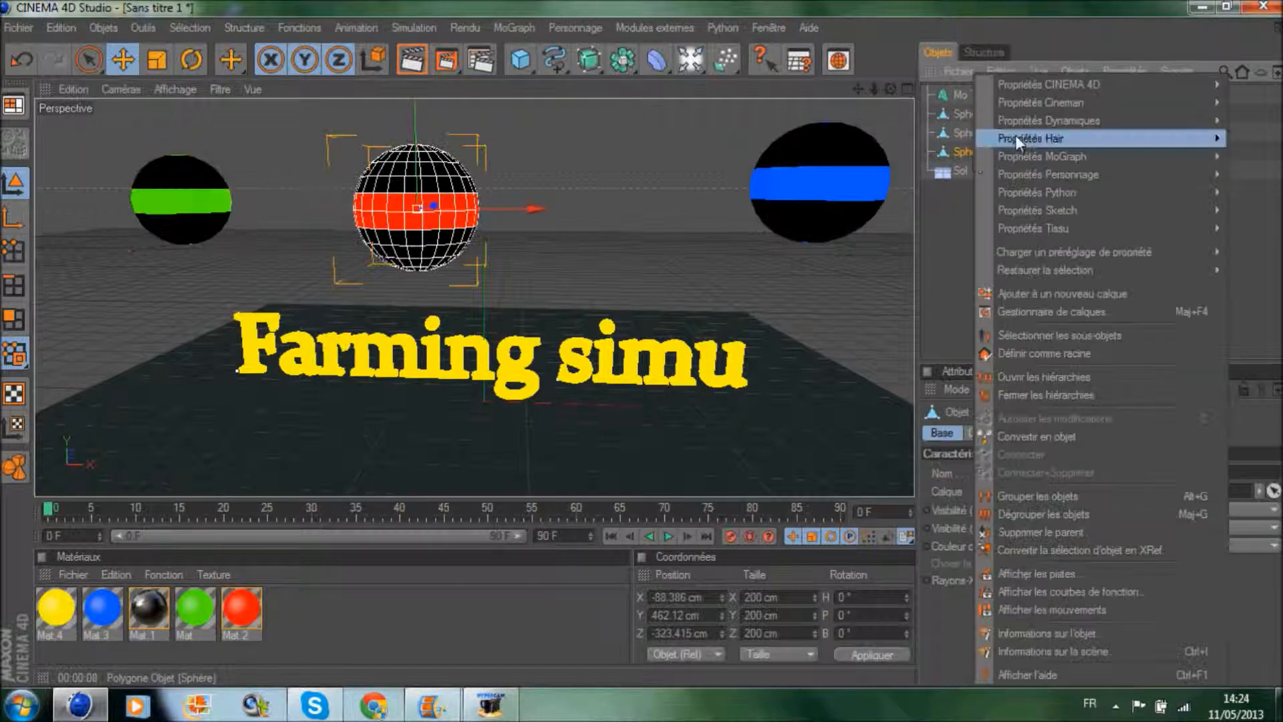
mouse_move(1040, 124)
left_click(963, 122)
left_click(970, 281)
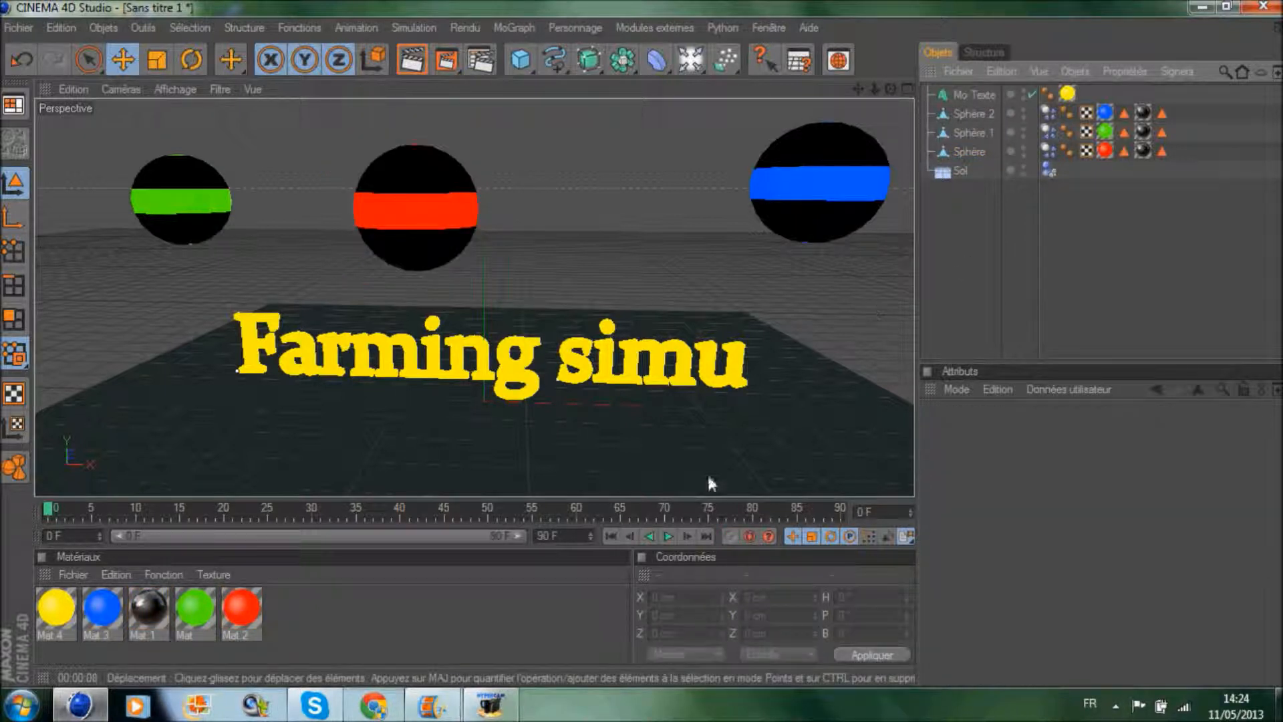
Step: Play the simulation of the three falling spheres, render the view at frame 66, and return to frame 0
left_click(667, 535)
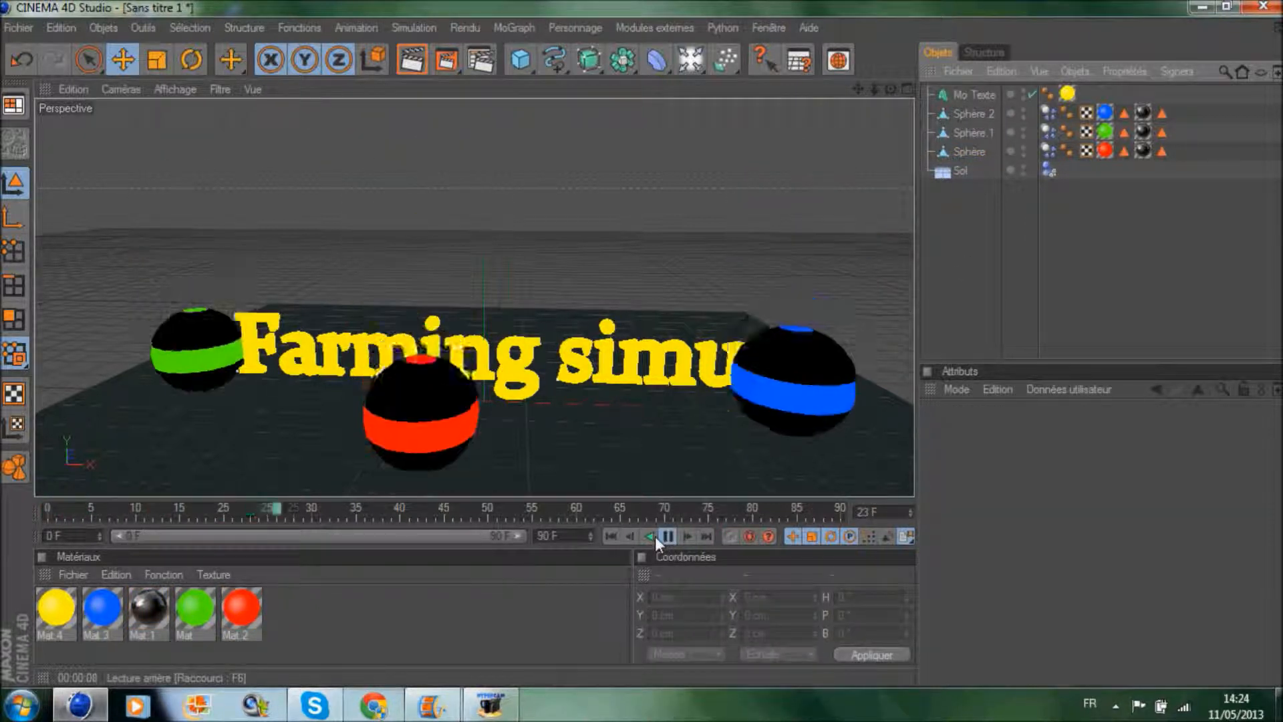
left_click(652, 539)
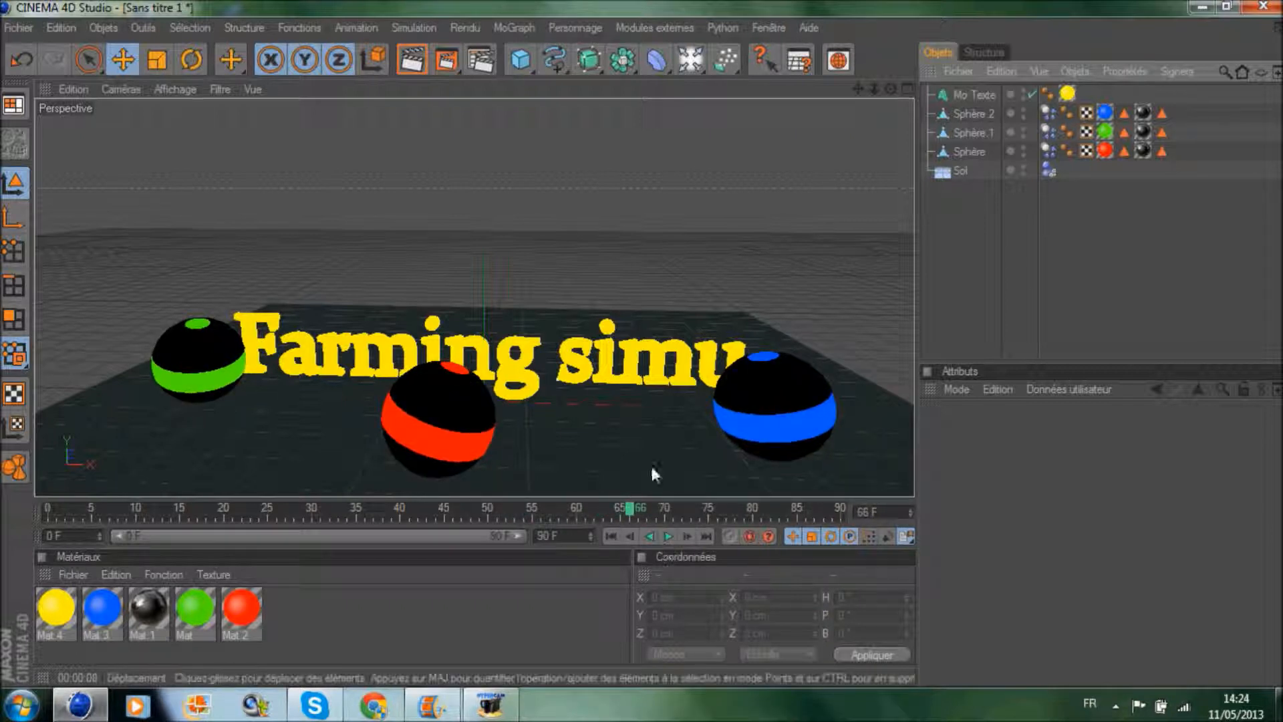
left_click(411, 62)
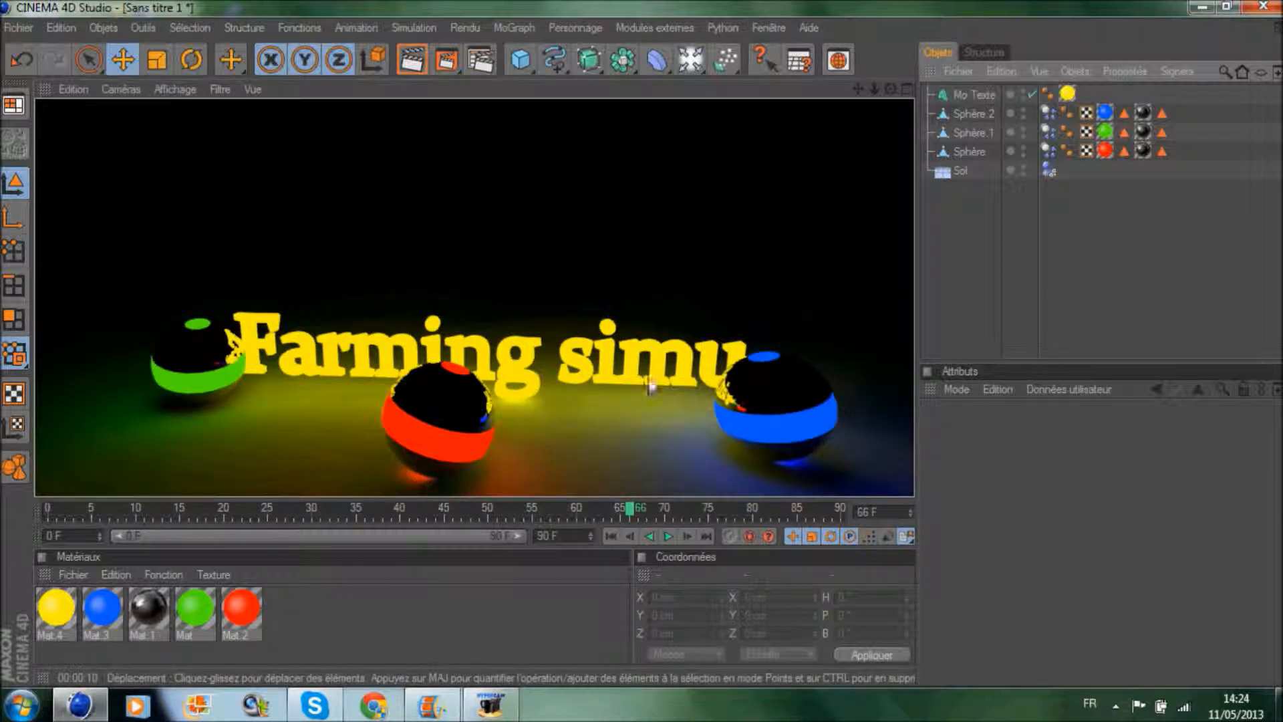
scroll(794, 270, "up", 5)
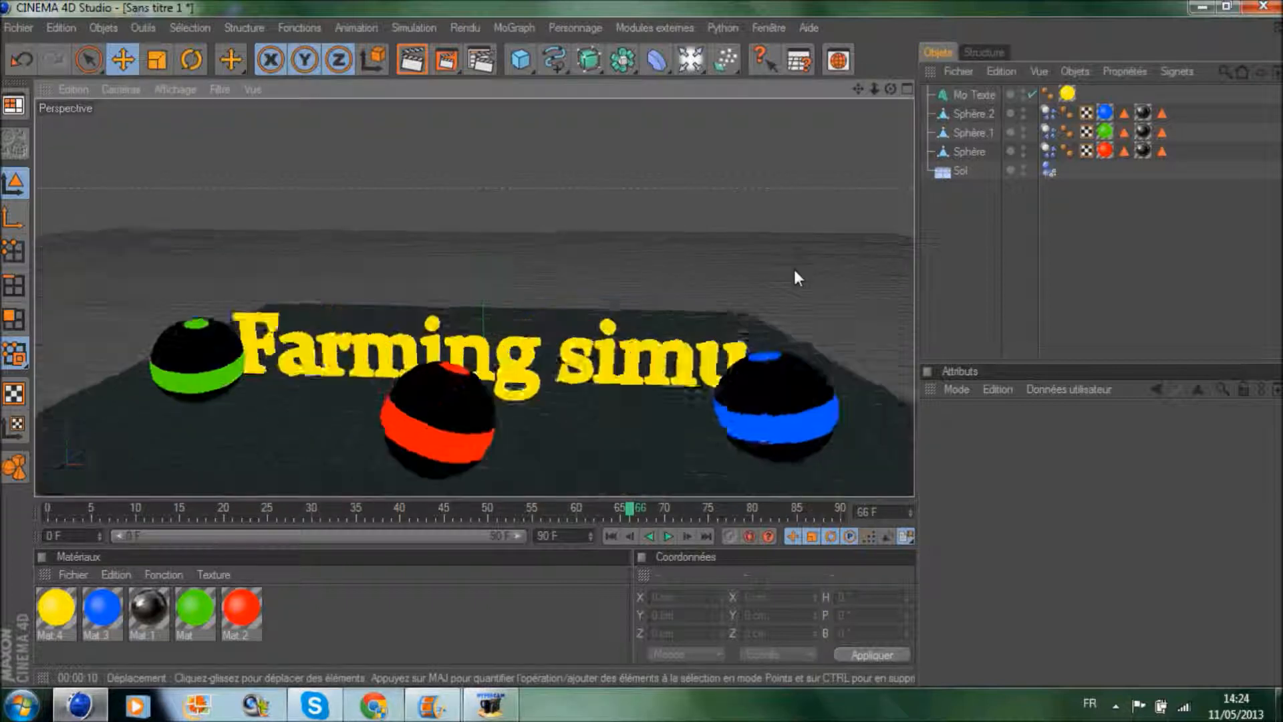
left_click_drag(630, 510, 44, 581)
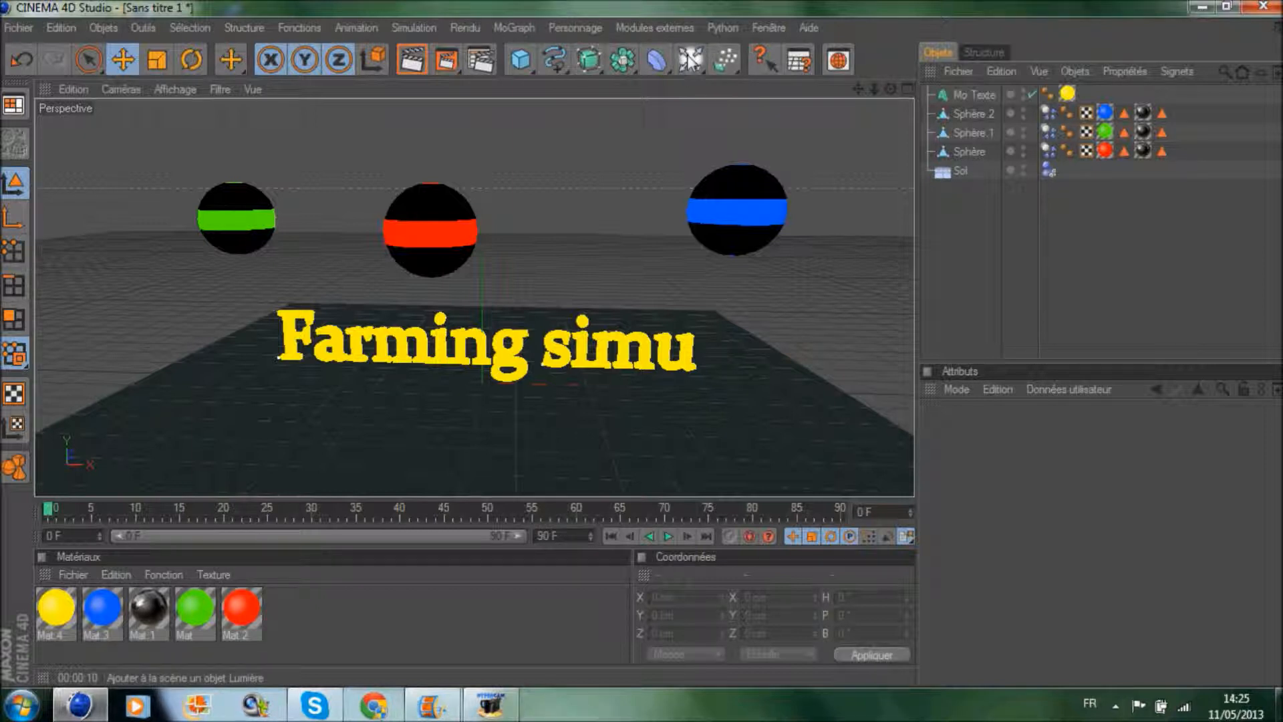
Step: Add a camera, frame the start of the text from about X -857, Y 179, Z -920 cm, and record its keyframe at frame 0
left_click(690, 58)
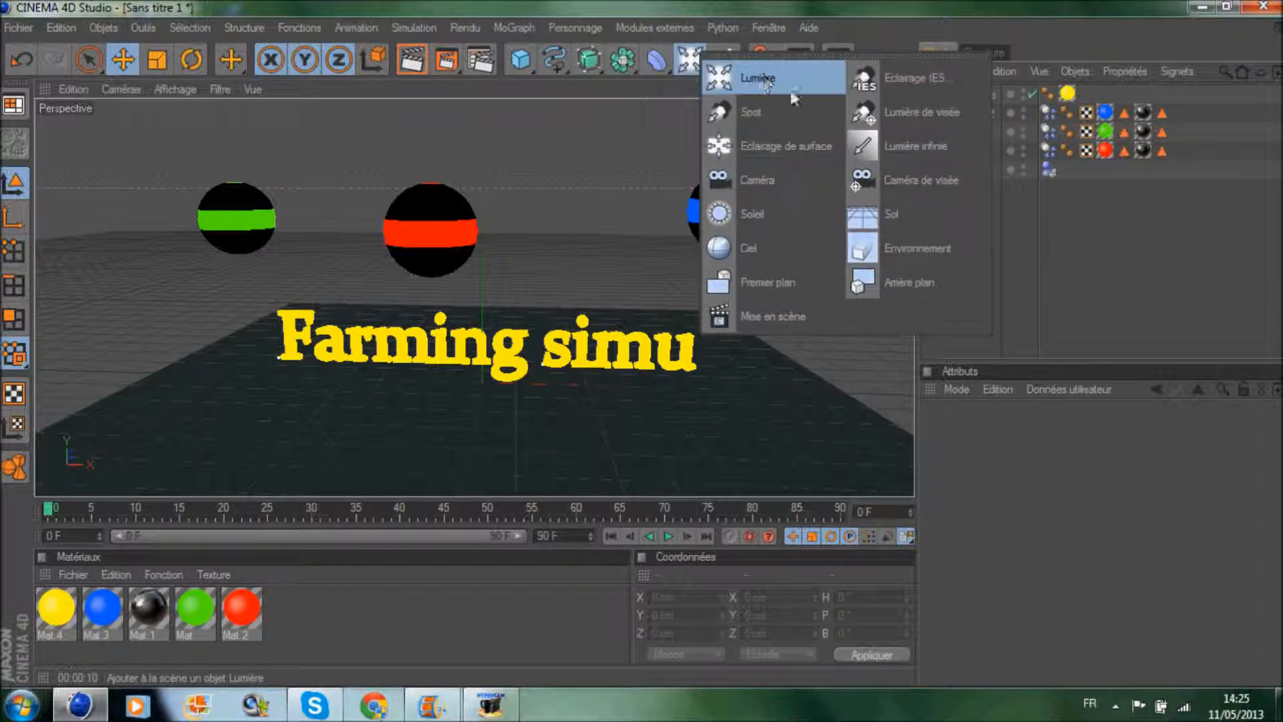
left_click(788, 179)
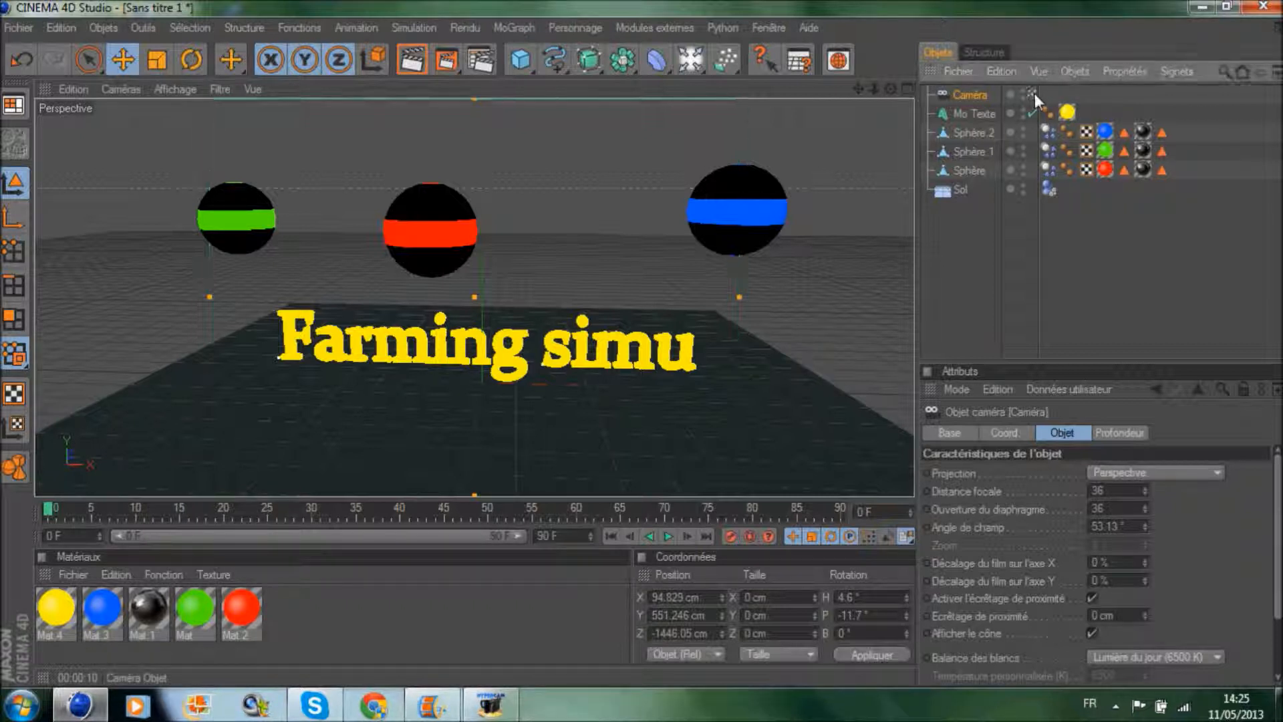
mouse_move(874, 89)
left_mouse_down()
mouse_move(895, 89)
mouse_move(863, 87)
mouse_move(889, 92)
mouse_move(876, 95)
left_mouse_up()
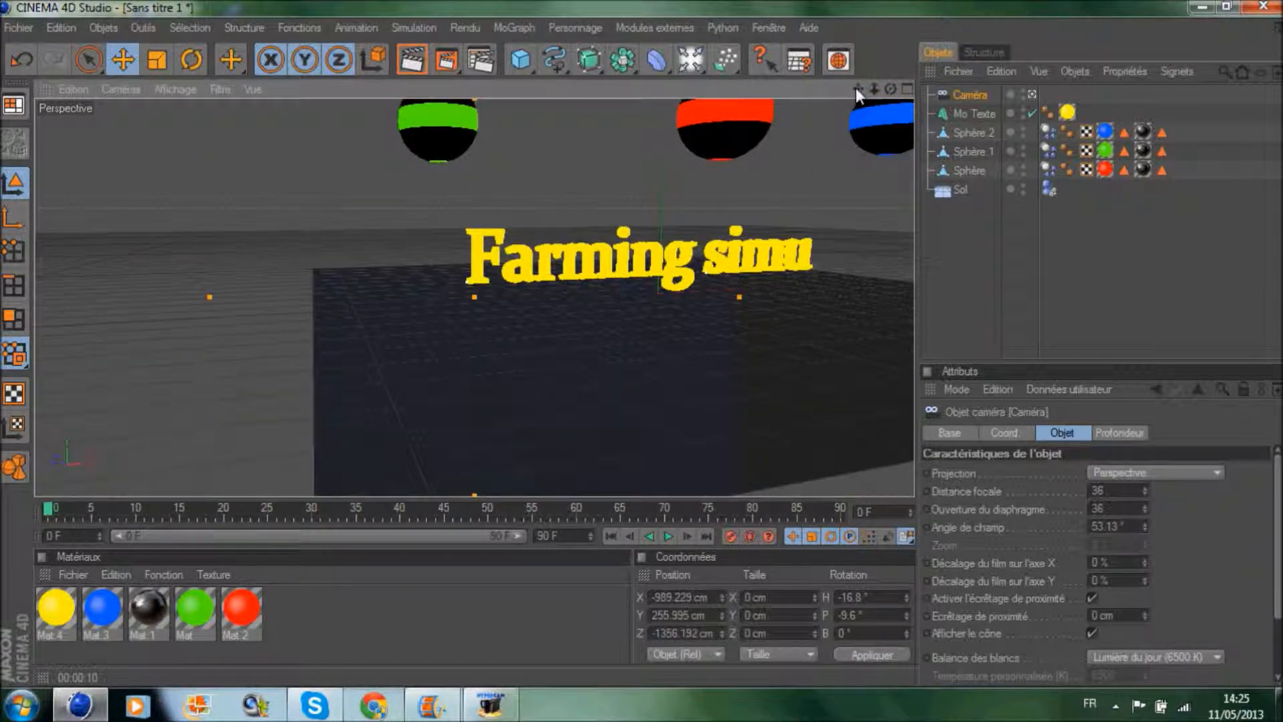
scroll(757, 207, "up", 4)
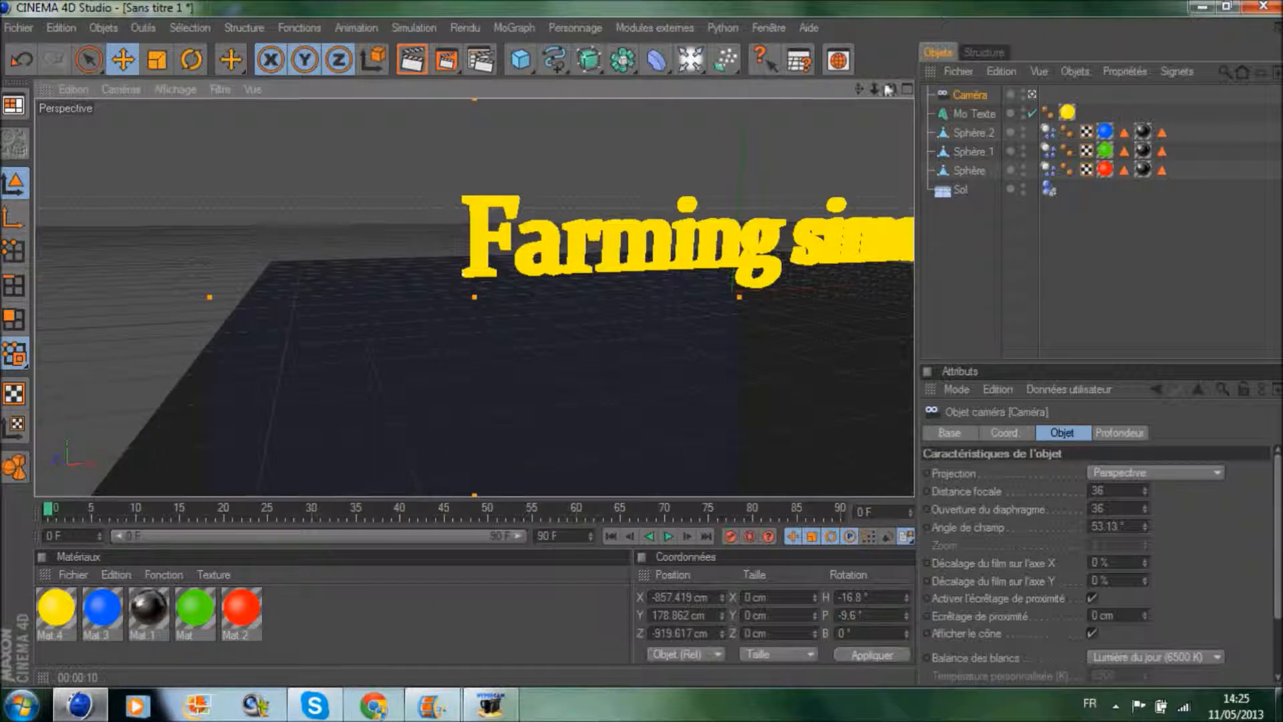
left_click(731, 540)
Step: At frame 55, move the camera to about X 621, Y 171, Z -1046 cm with heading about 20.6°, and record a keyframe
left_click(667, 536)
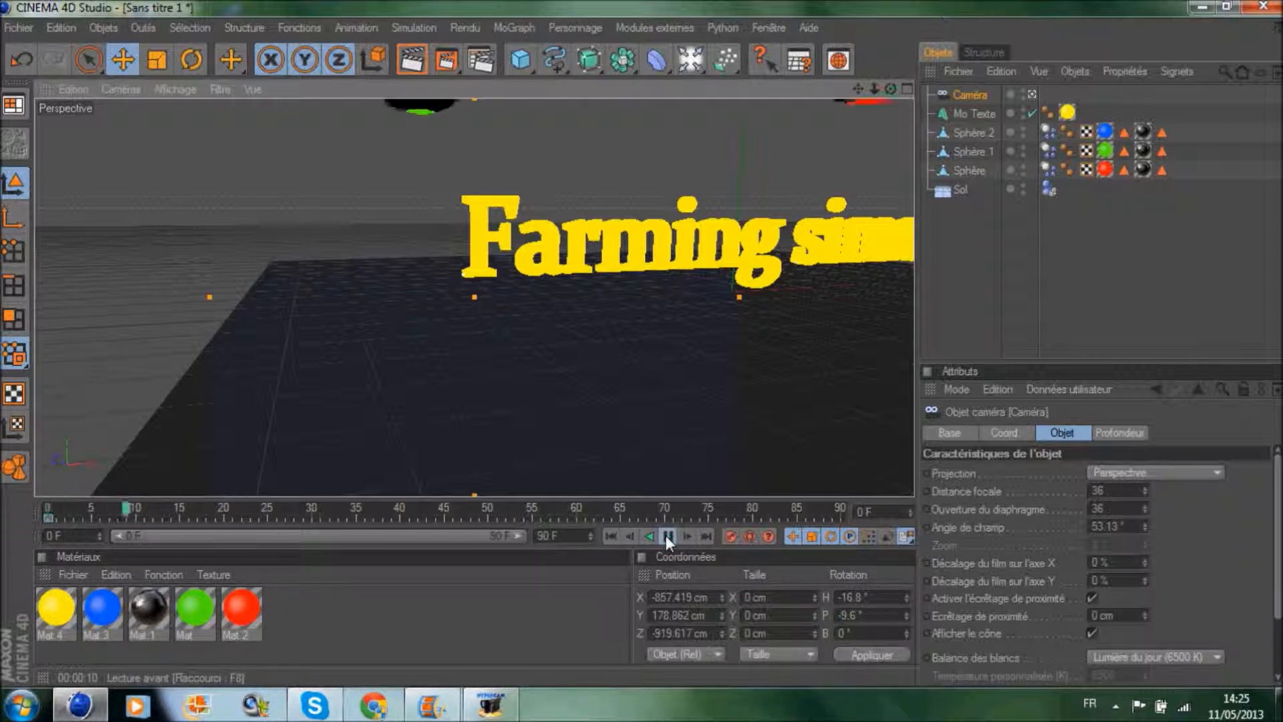
left_click(666, 537)
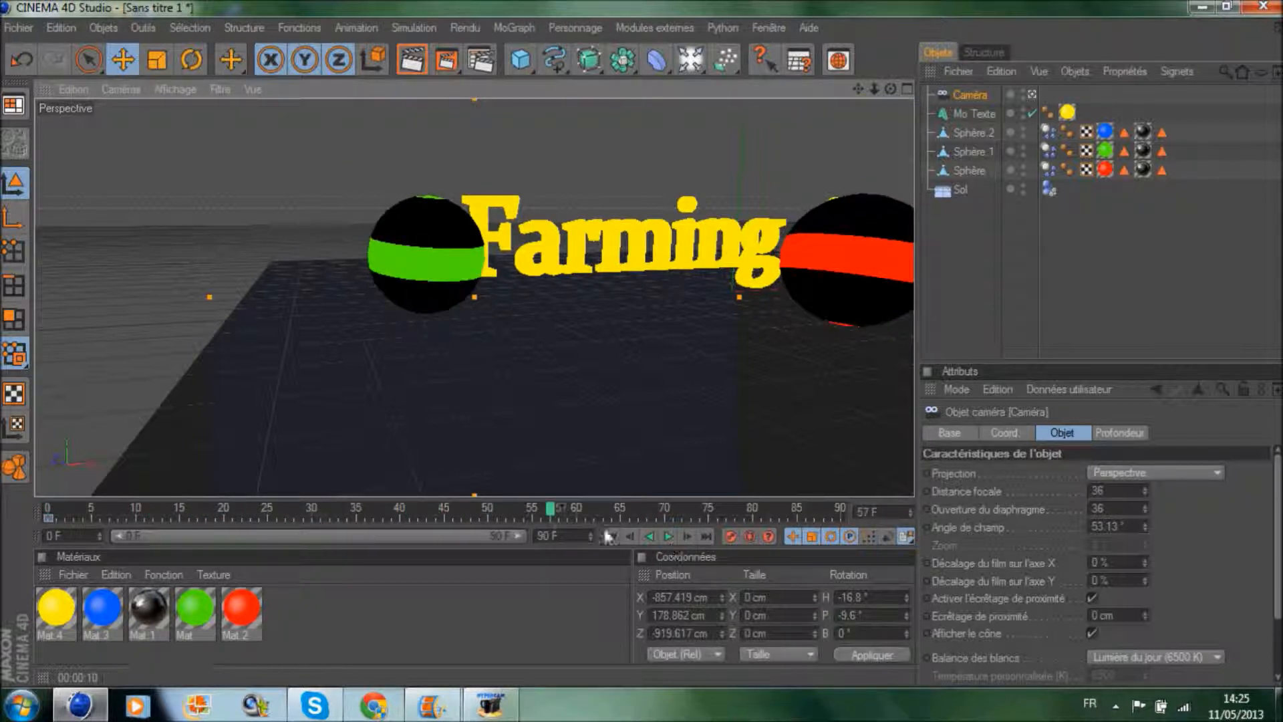
left_click_drag(552, 511, 539, 516)
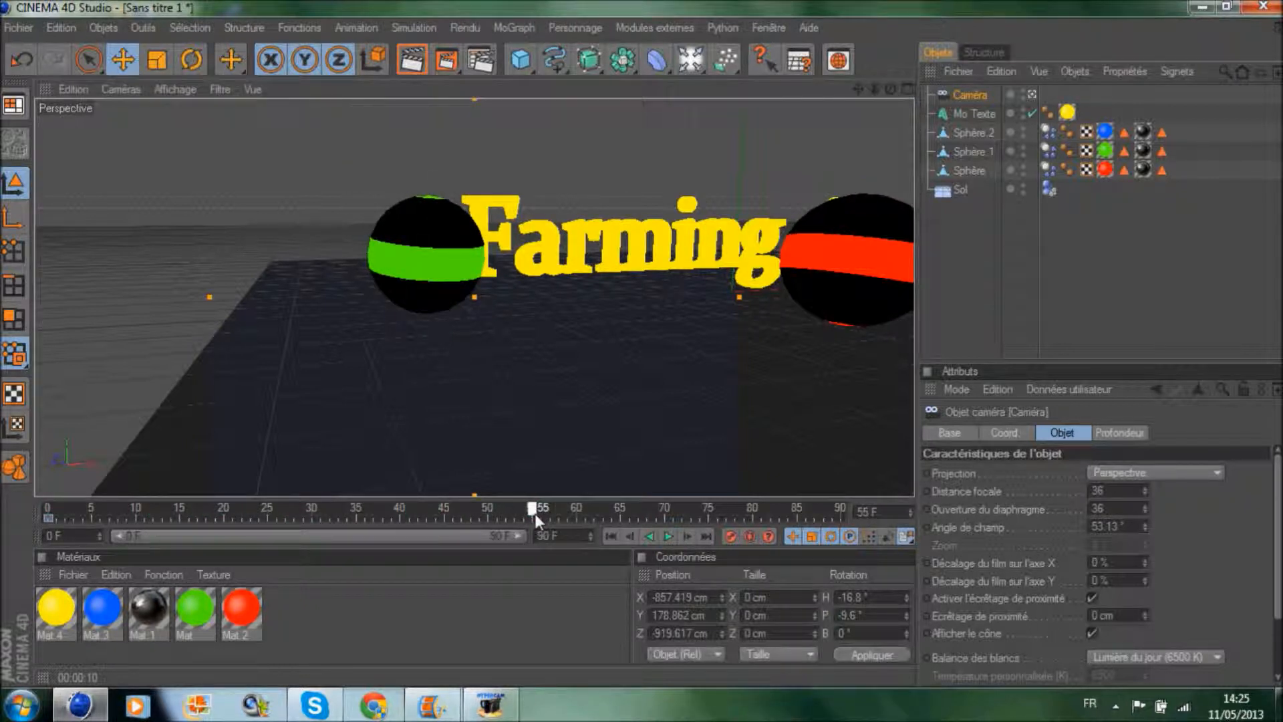
left_click_drag(859, 89, 375, 93)
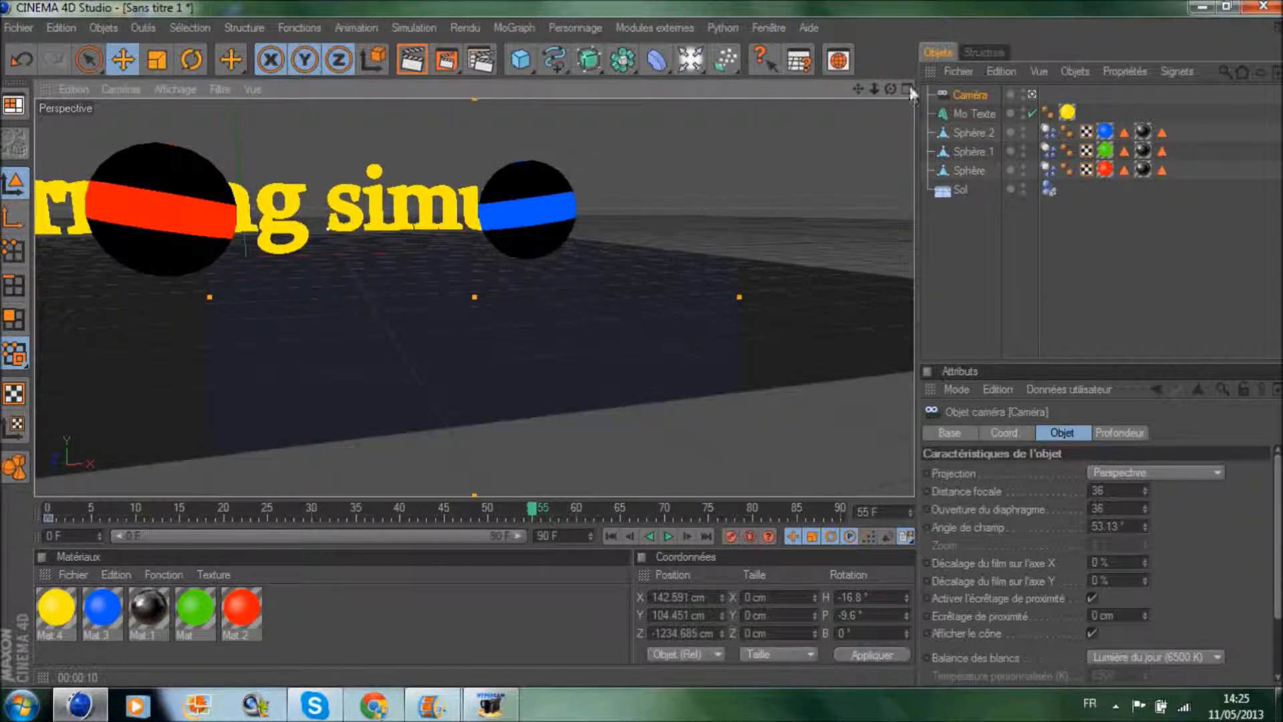
left_click_drag(890, 89, 847, 86)
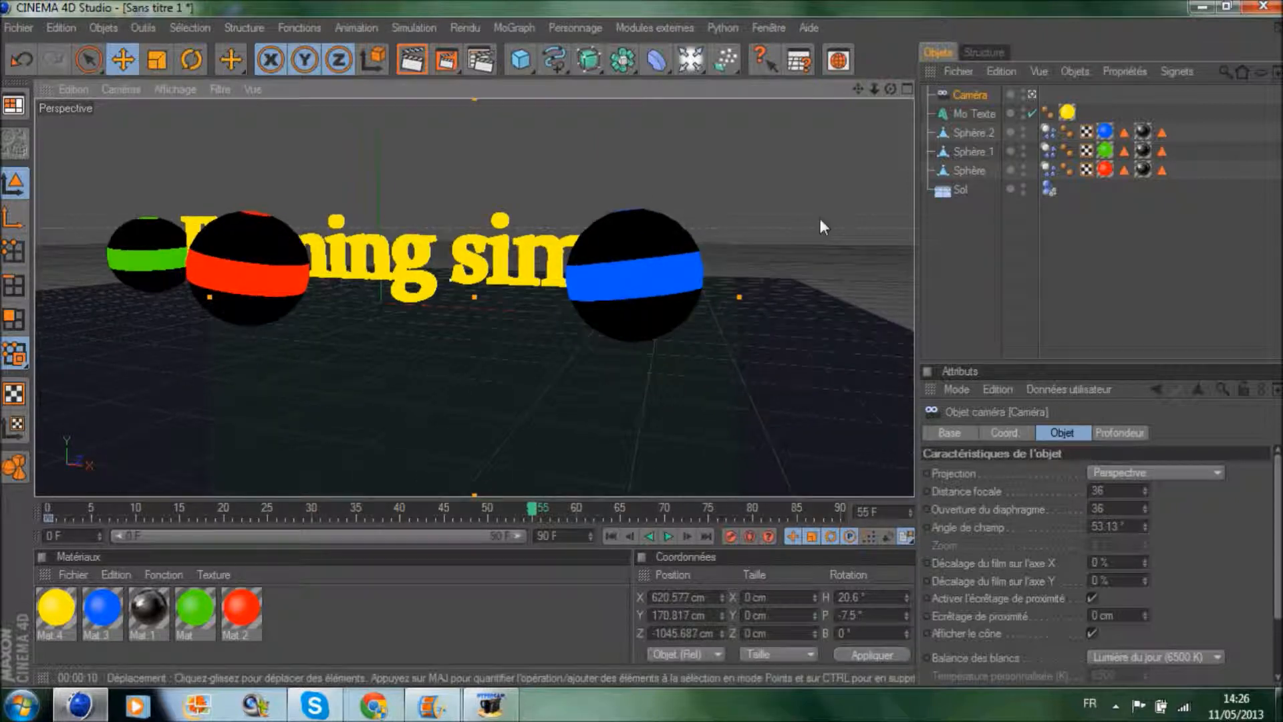
left_click(730, 536)
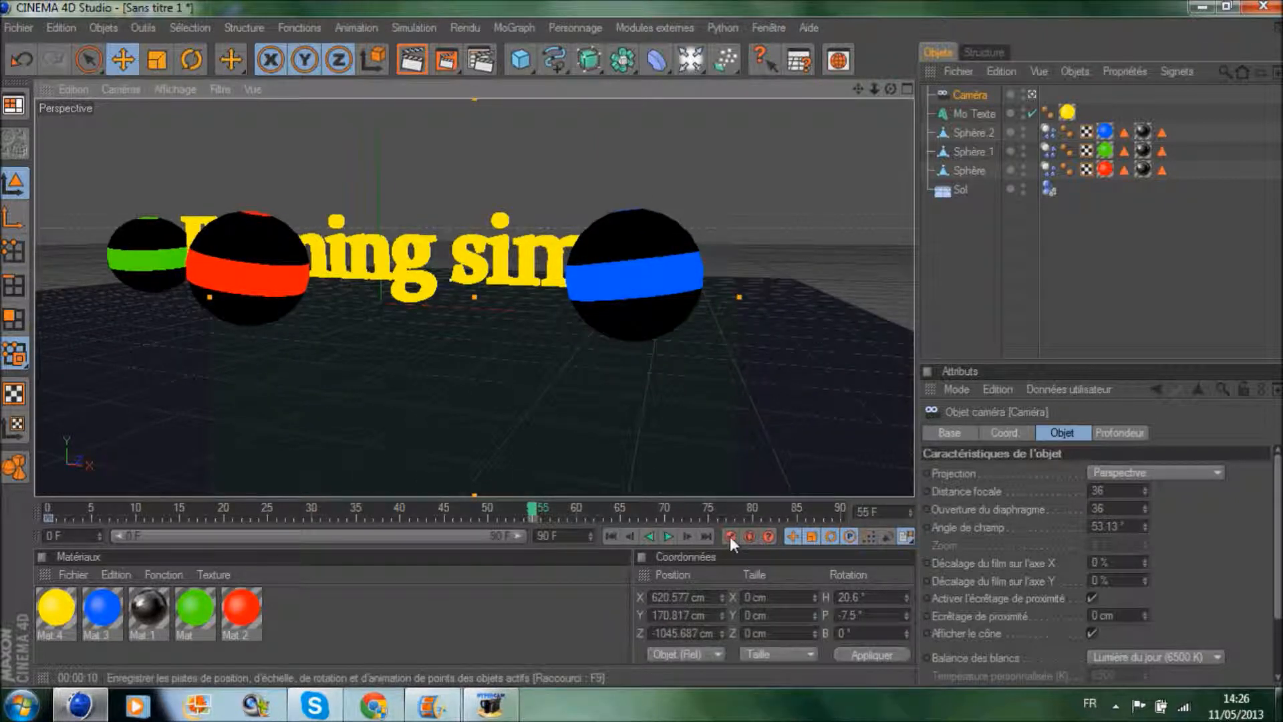
Step: At frame 85, move the camera to about X -31, Y 199, Z -1229 cm with heading about 4.3°, and record a keyframe
left_click(566, 509)
left_click_drag(567, 510, 800, 509)
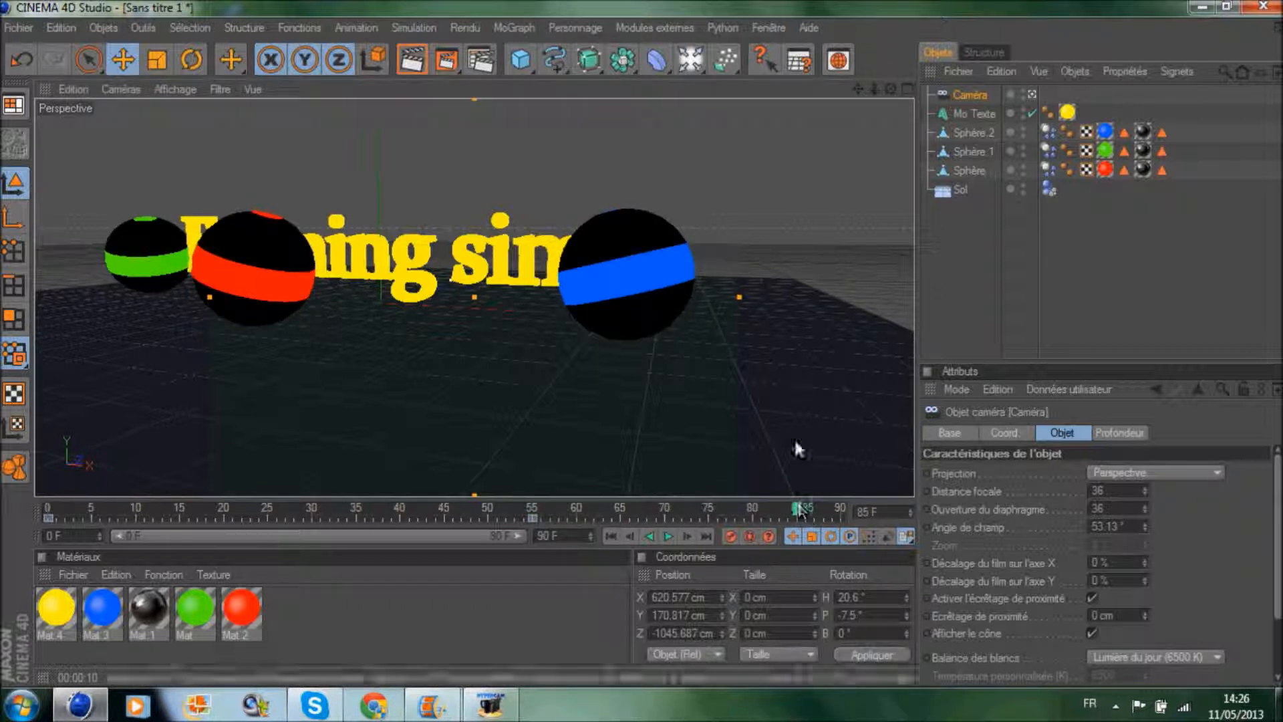
left_click_drag(858, 89, 1059, 99)
left_click_drag(888, 96, 943, 91)
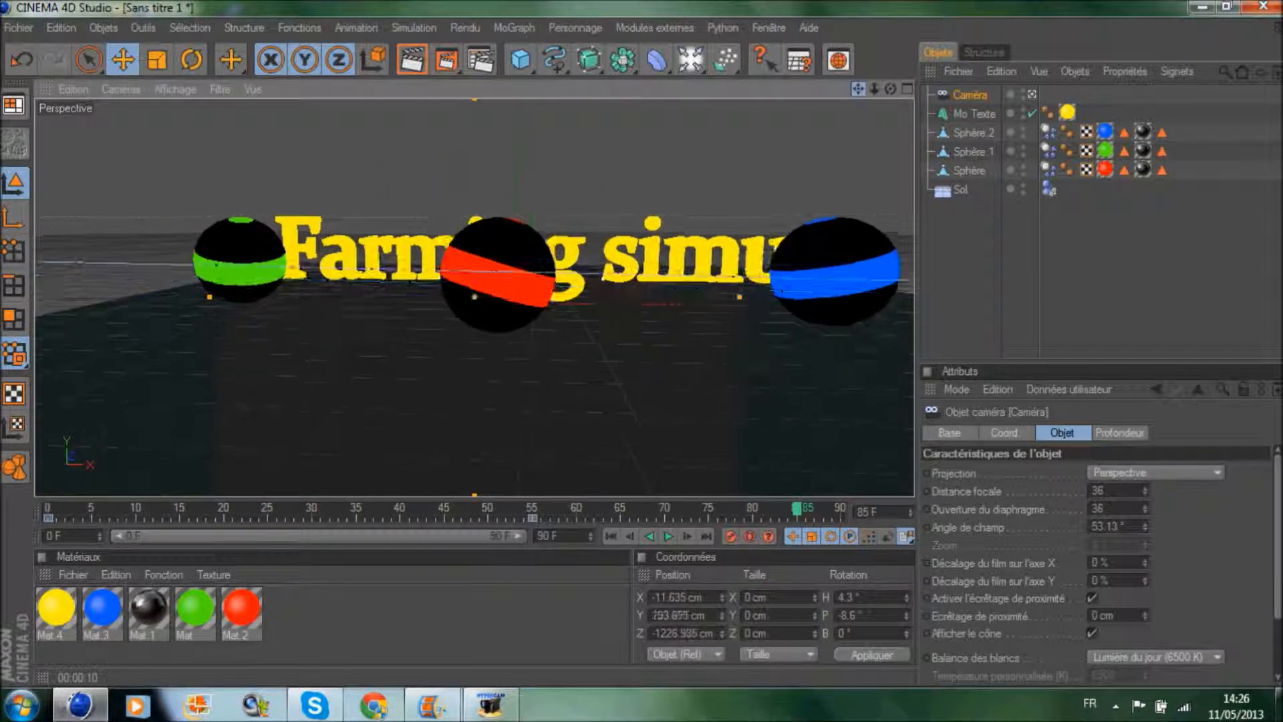
left_click(725, 537)
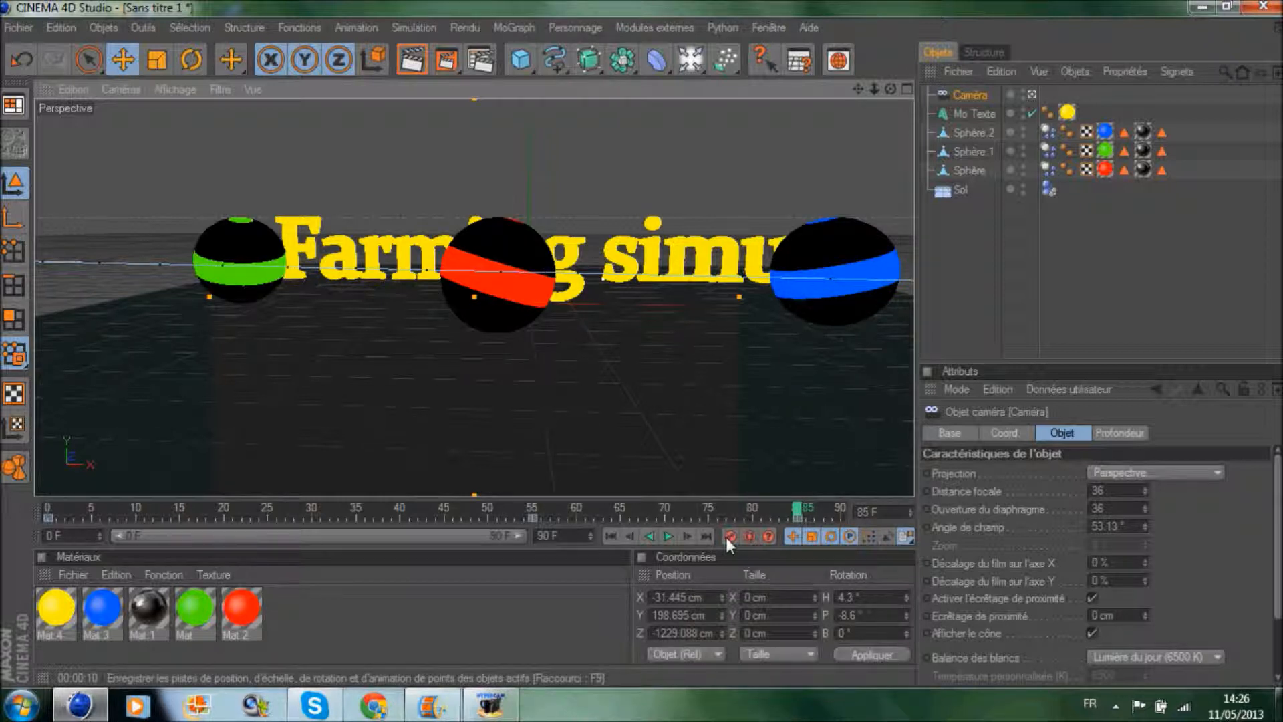
Step: Play the camera animation with the falling spheres, and return to frame 0
left_click(667, 535)
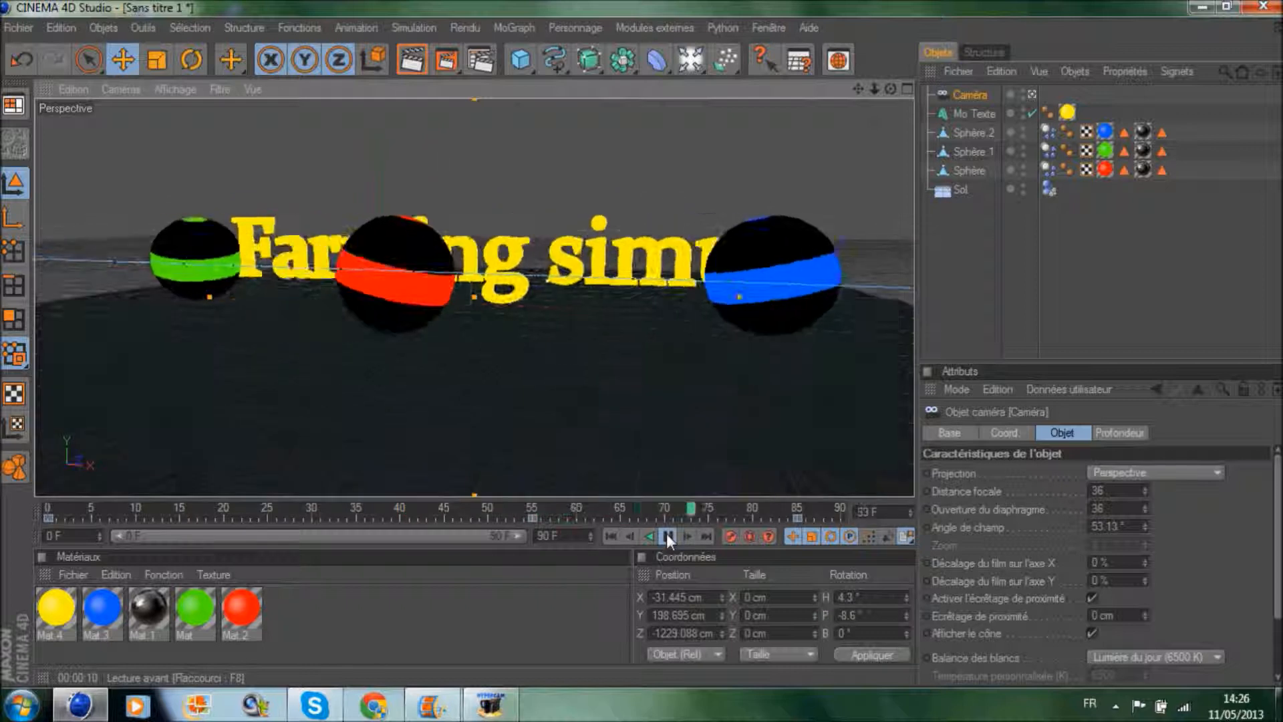
left_click(667, 535)
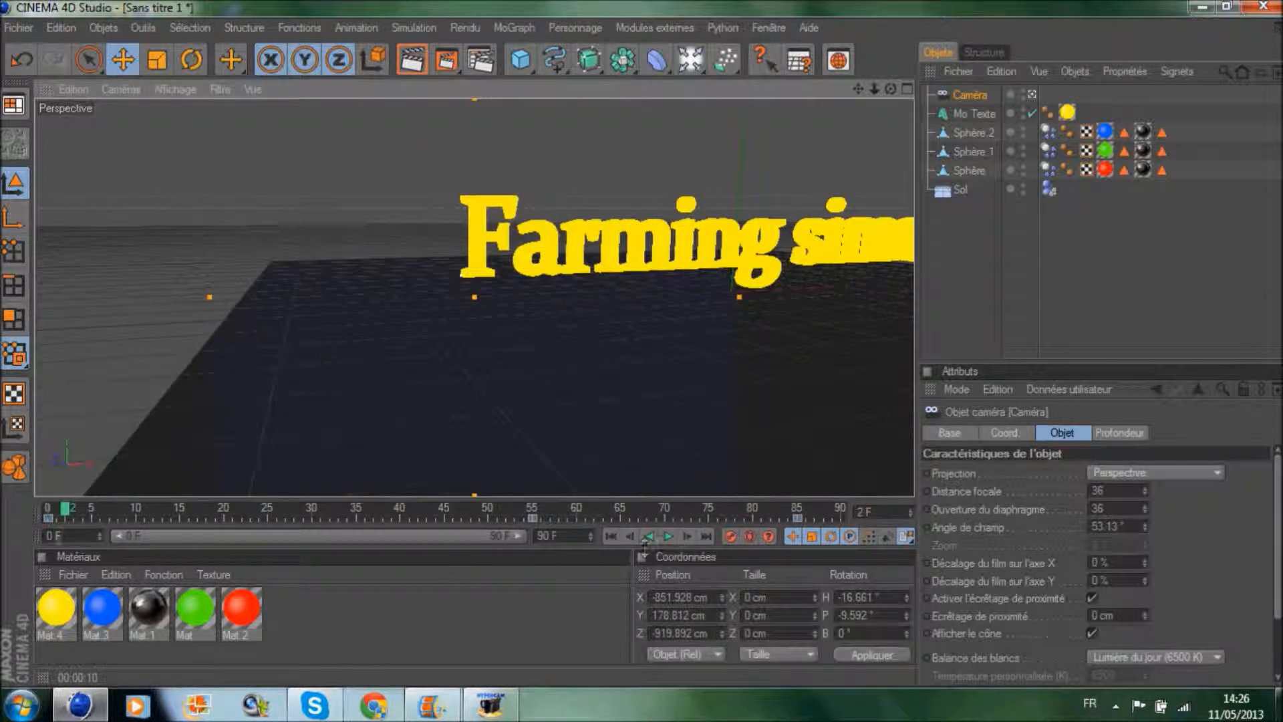
left_click_drag(65, 510, 48, 511)
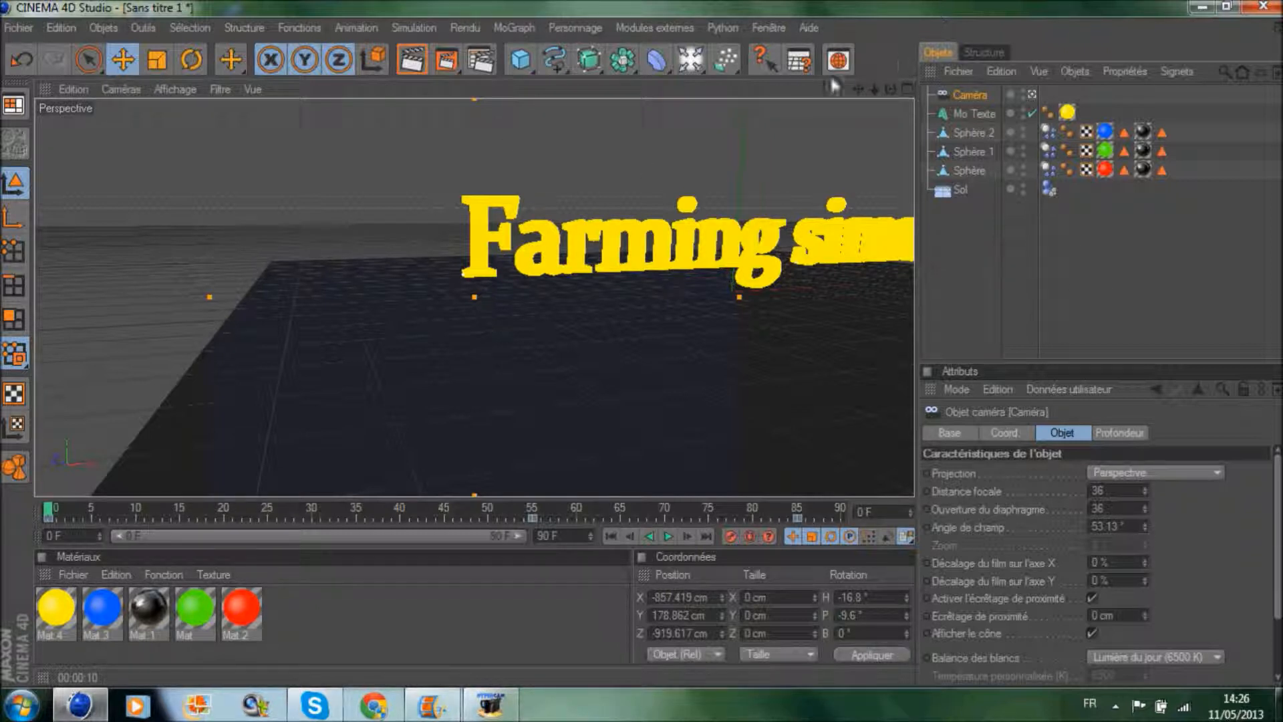
Step: Set the render output to the HDV/HDTV 720 29.97 film preset and its image range to Toutes les images
left_click(481, 63)
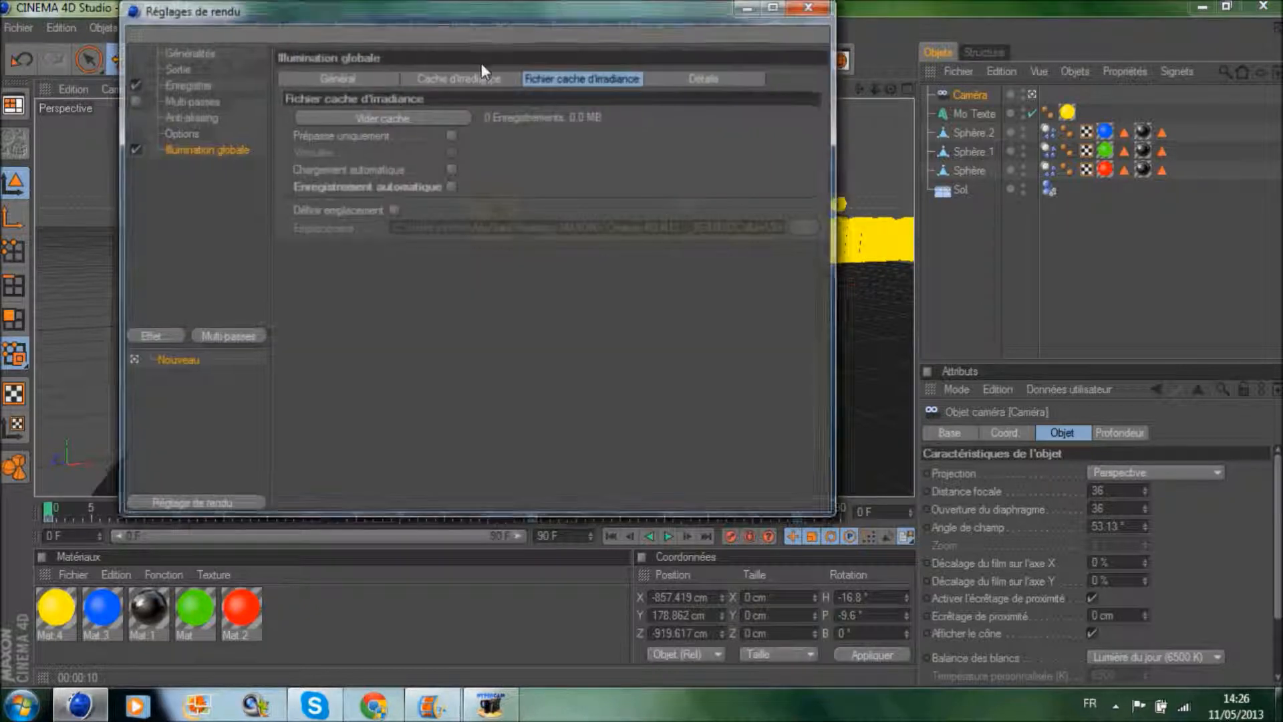
left_click(186, 54)
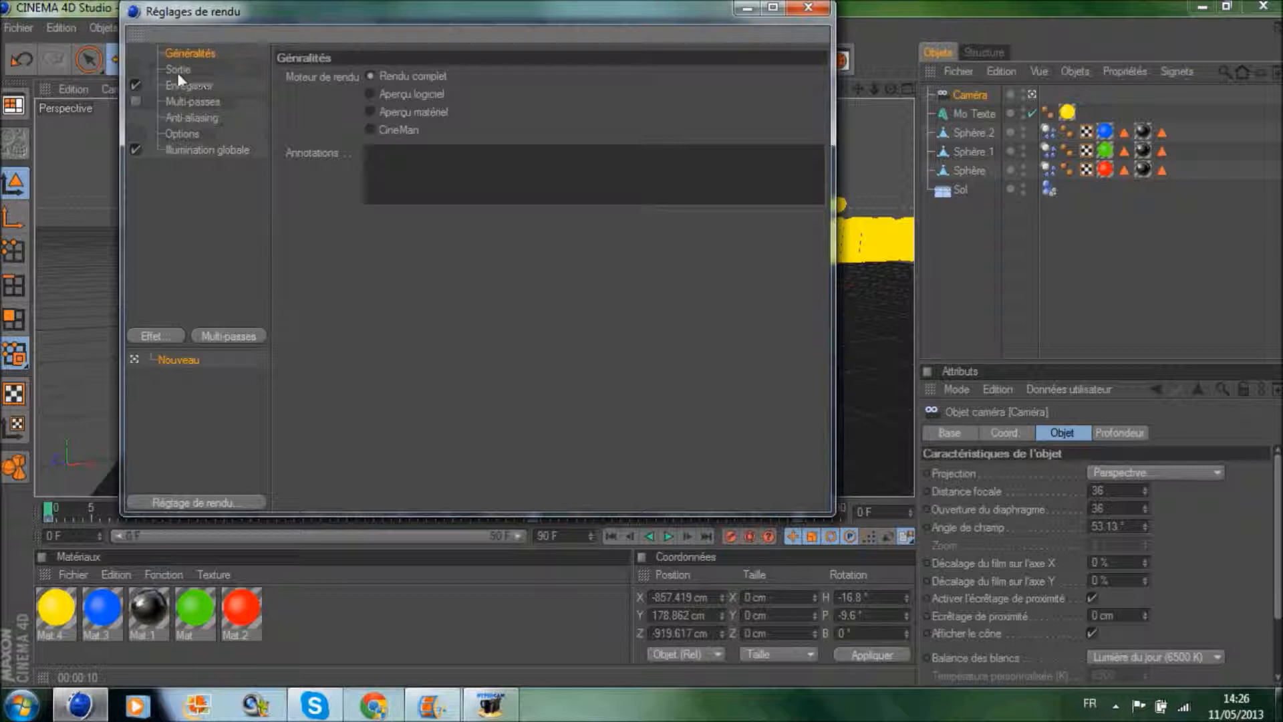
left_click(178, 70)
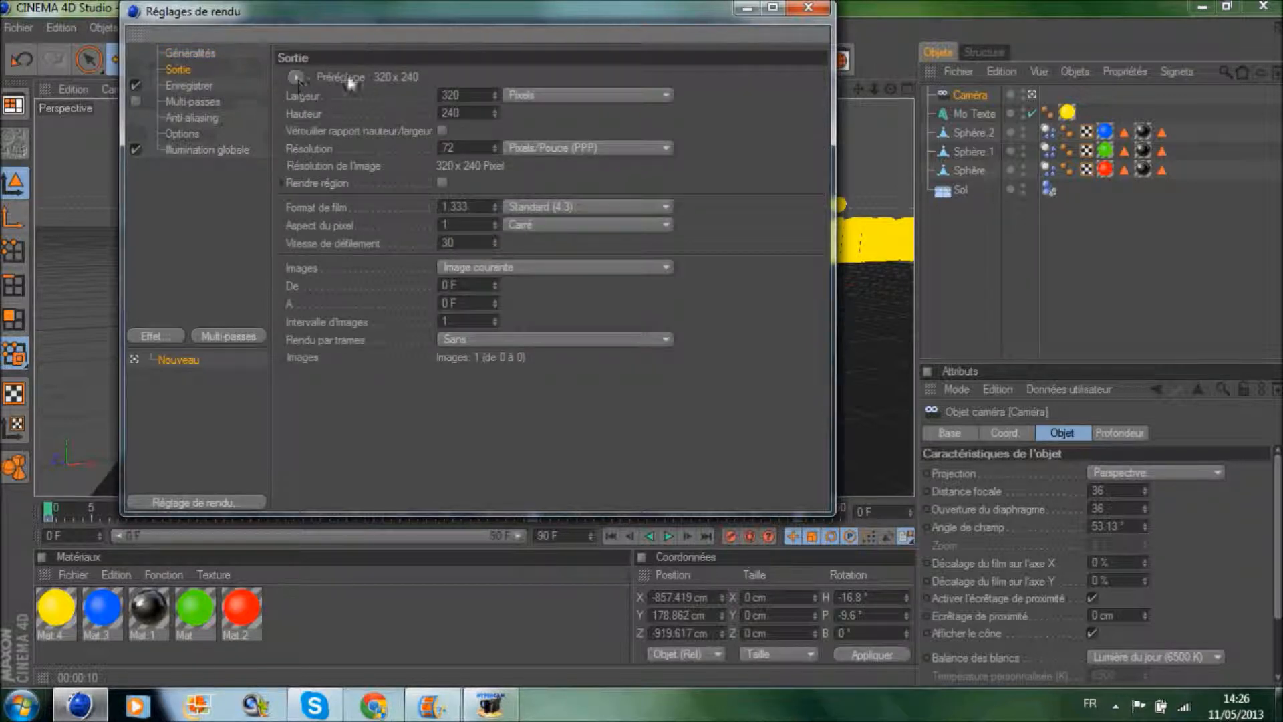
left_click(298, 76)
mouse_move(314, 114)
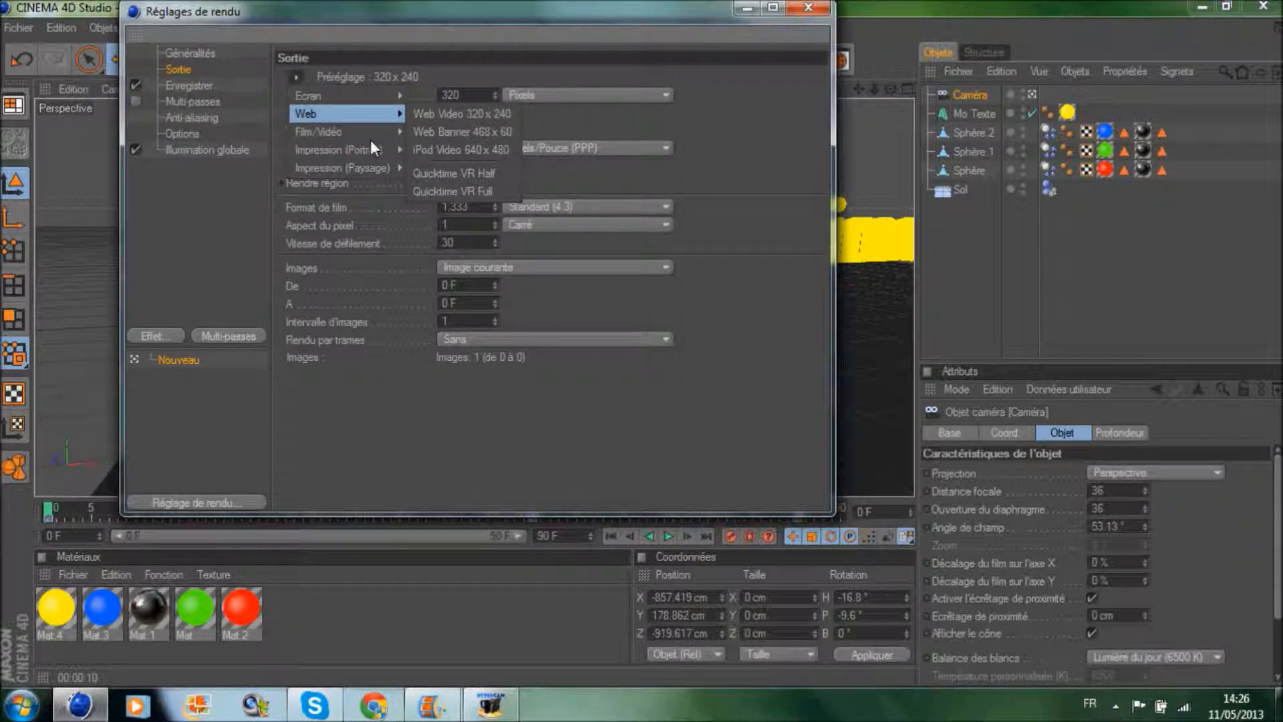
mouse_move(334, 139)
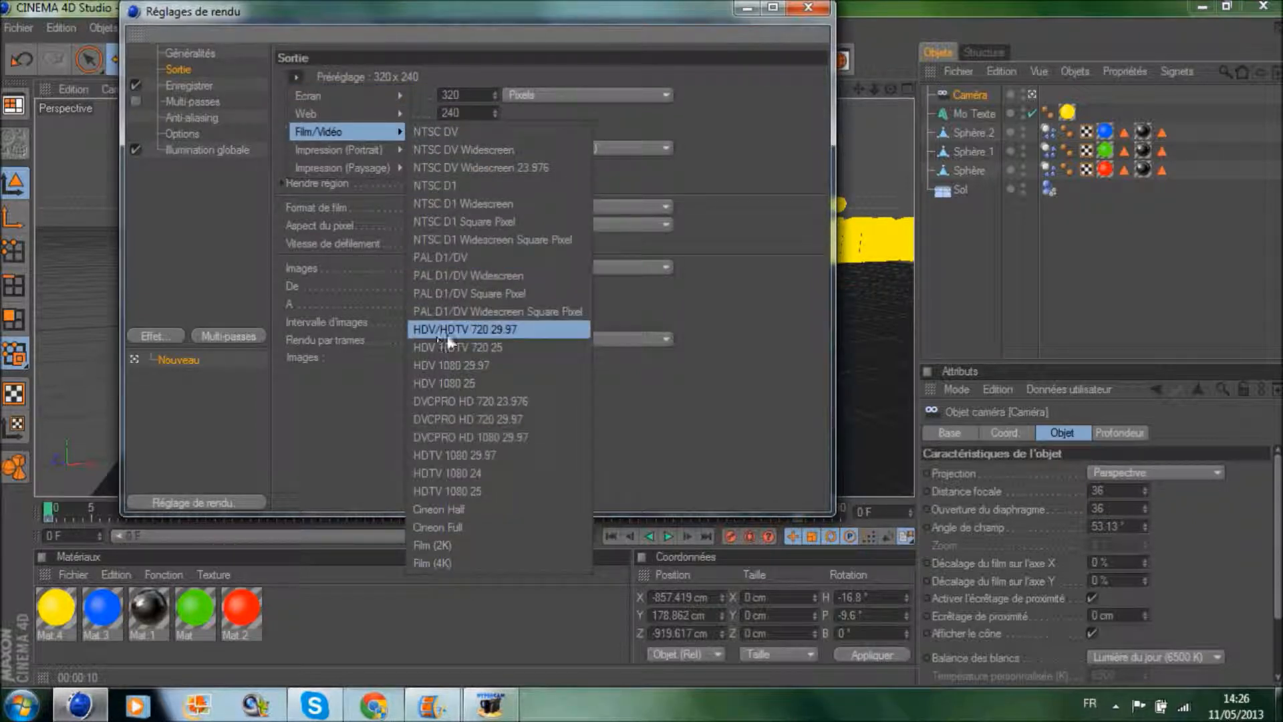
left_click(555, 329)
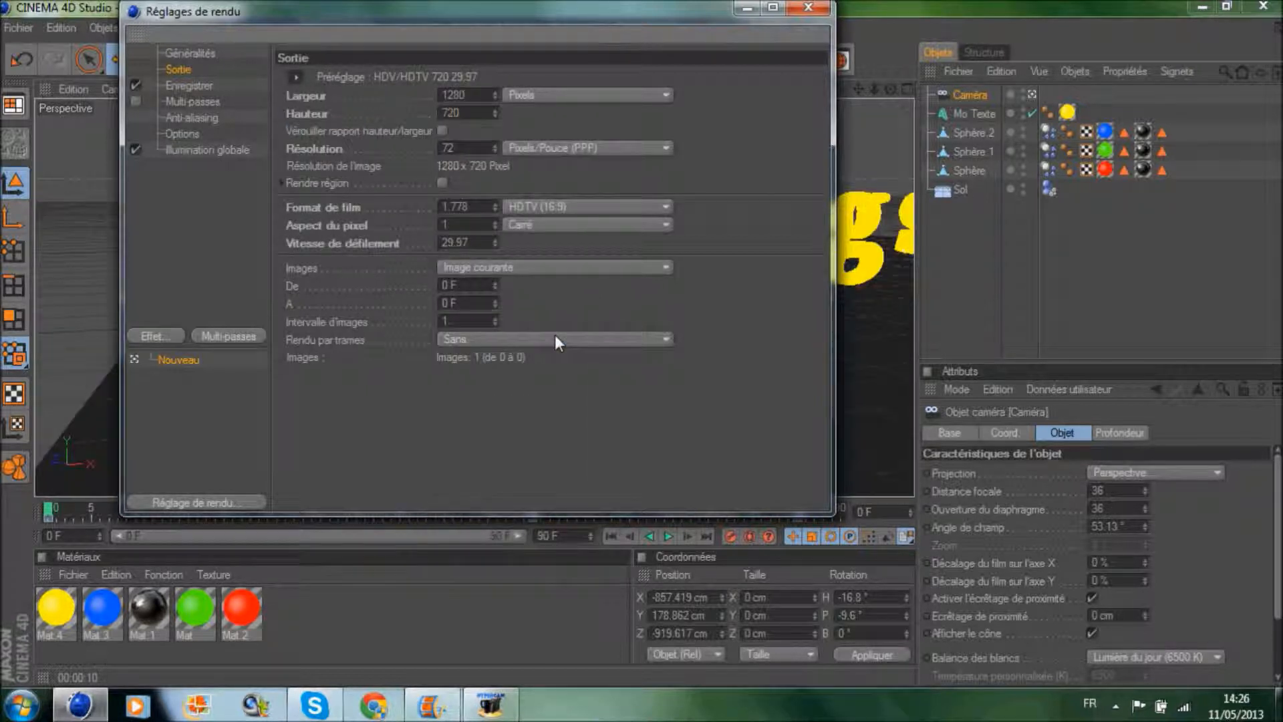
left_click(664, 268)
left_click(615, 317)
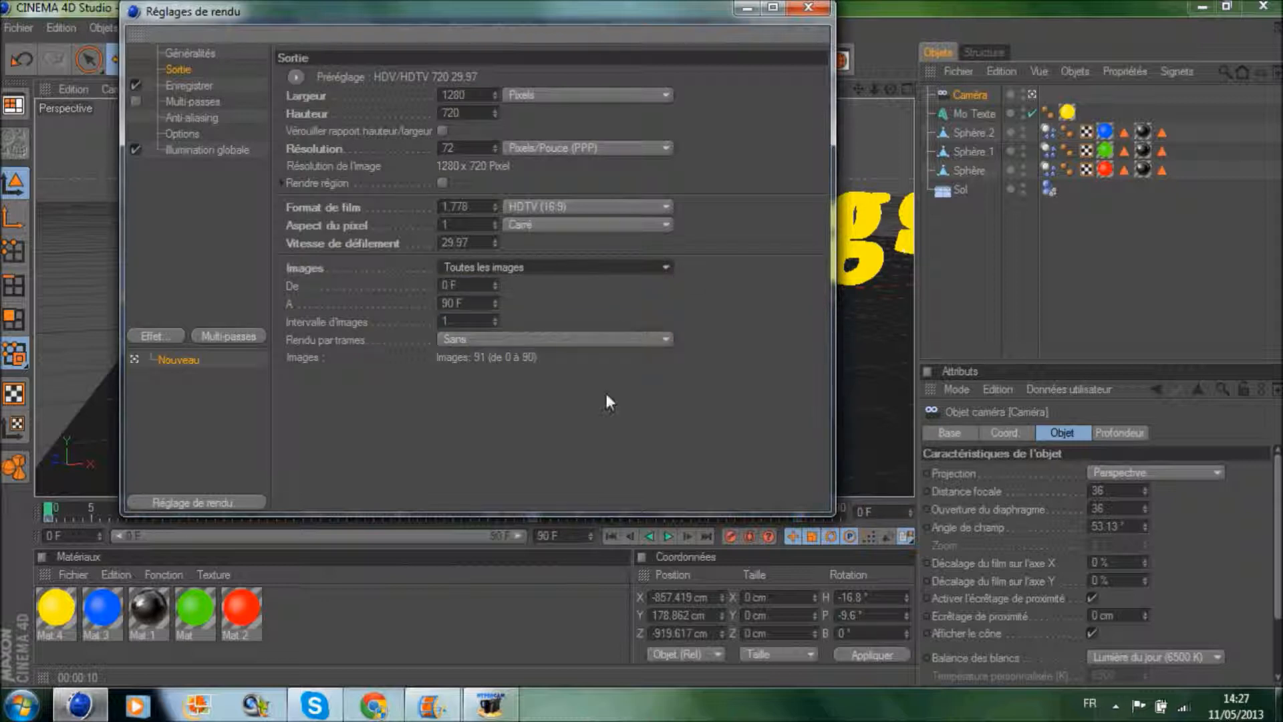
Step: Set the render to save as "tuto cinema 4D" in the tuto folder, using the Film AVI format
left_click(199, 85)
left_click(802, 112)
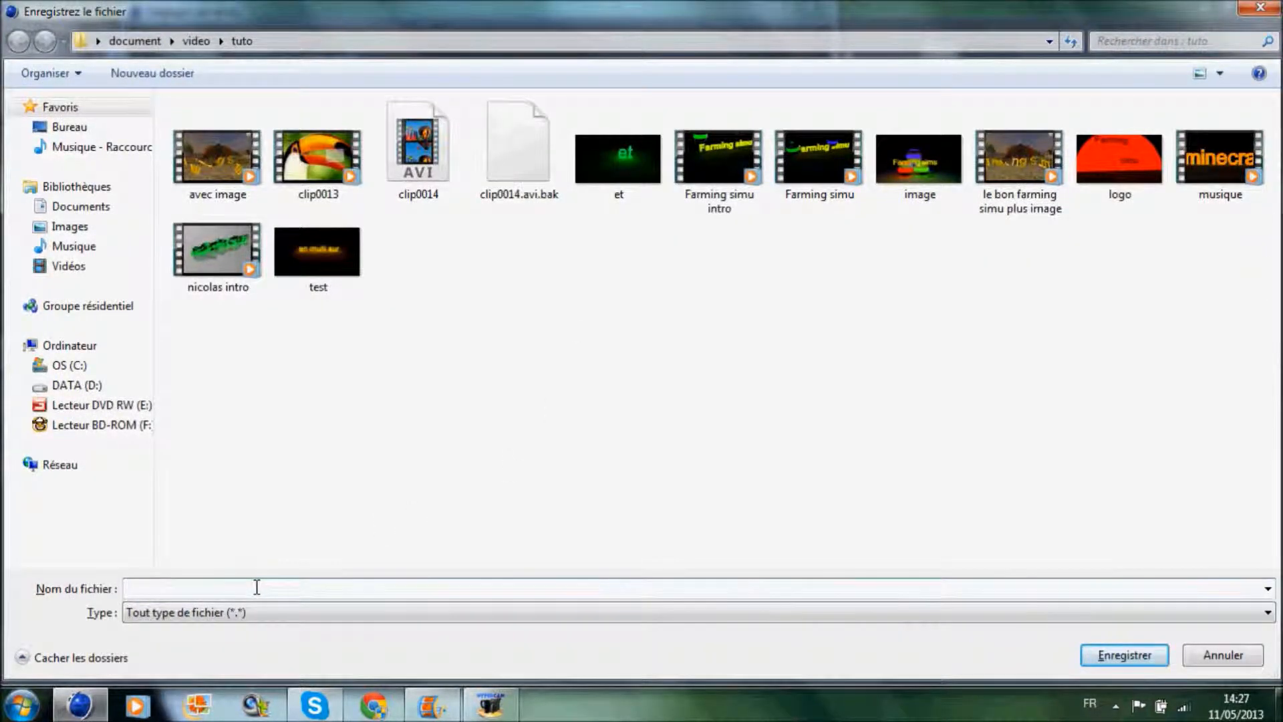
type("tuto cinema 4D")
key("Return")
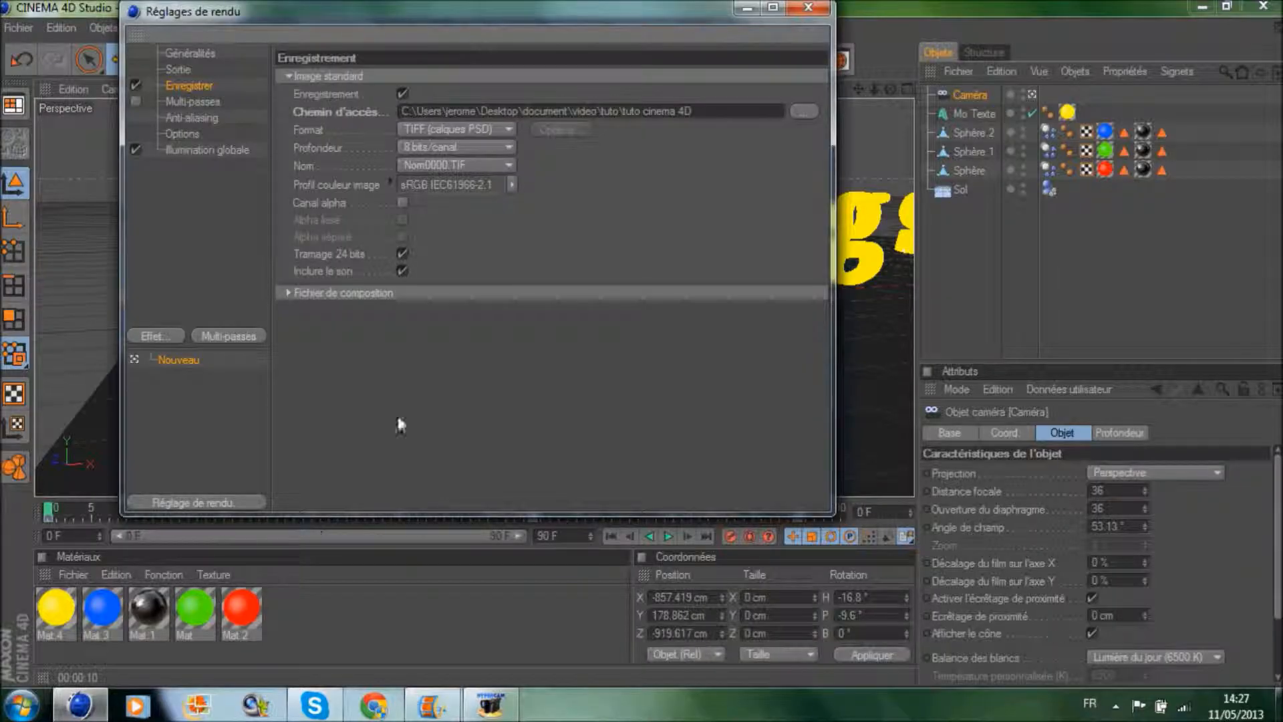
left_click(484, 131)
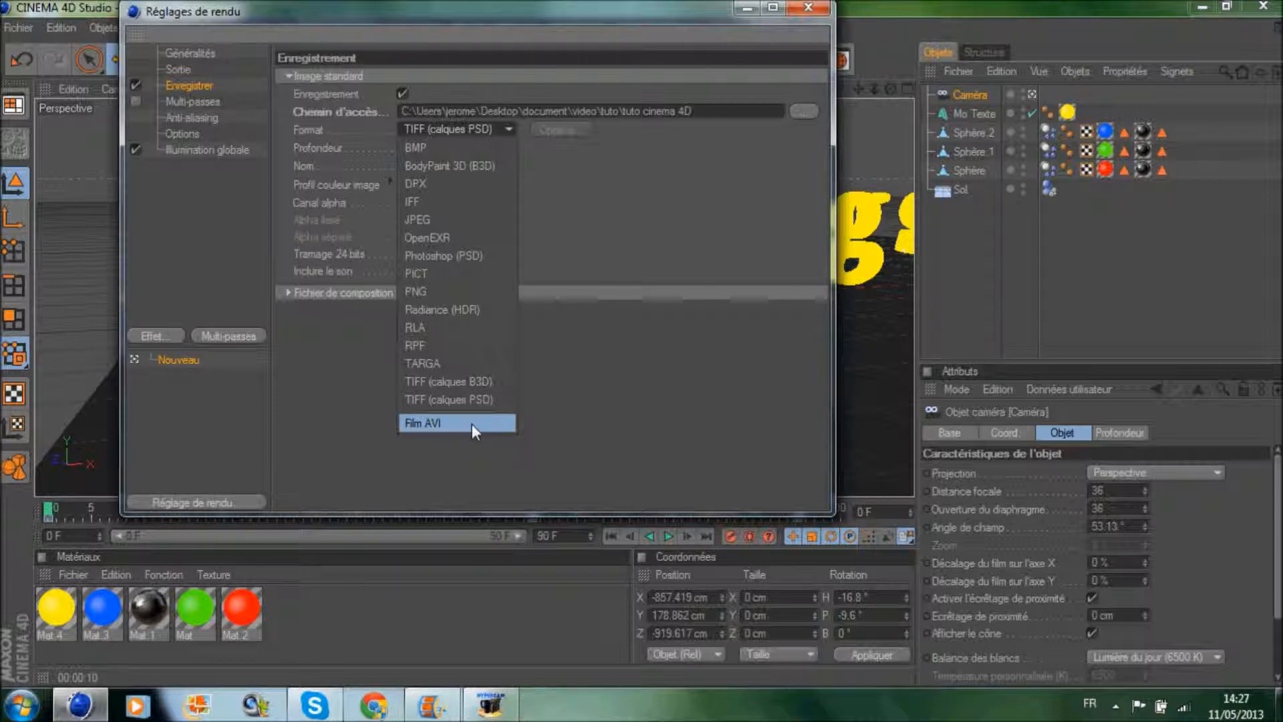
left_click(472, 424)
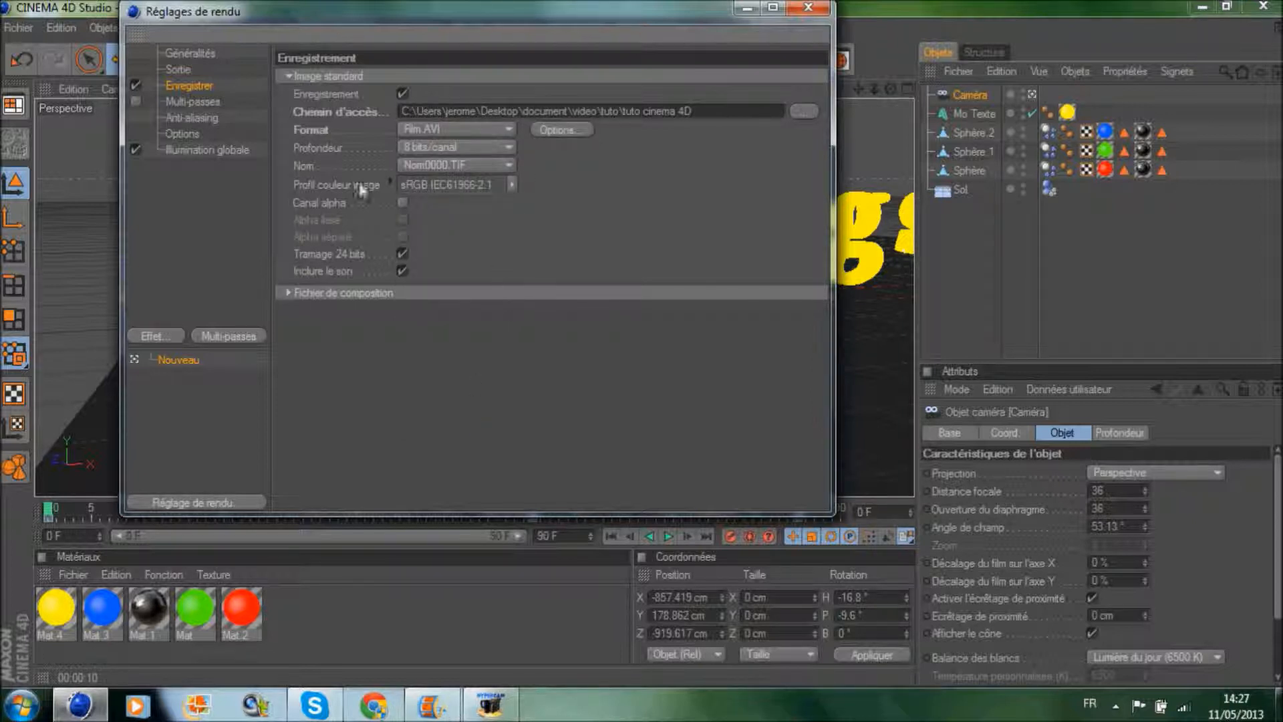
Step: Set the render's anti-aliasing to Au mieux with the Animation filter
left_click(190, 102)
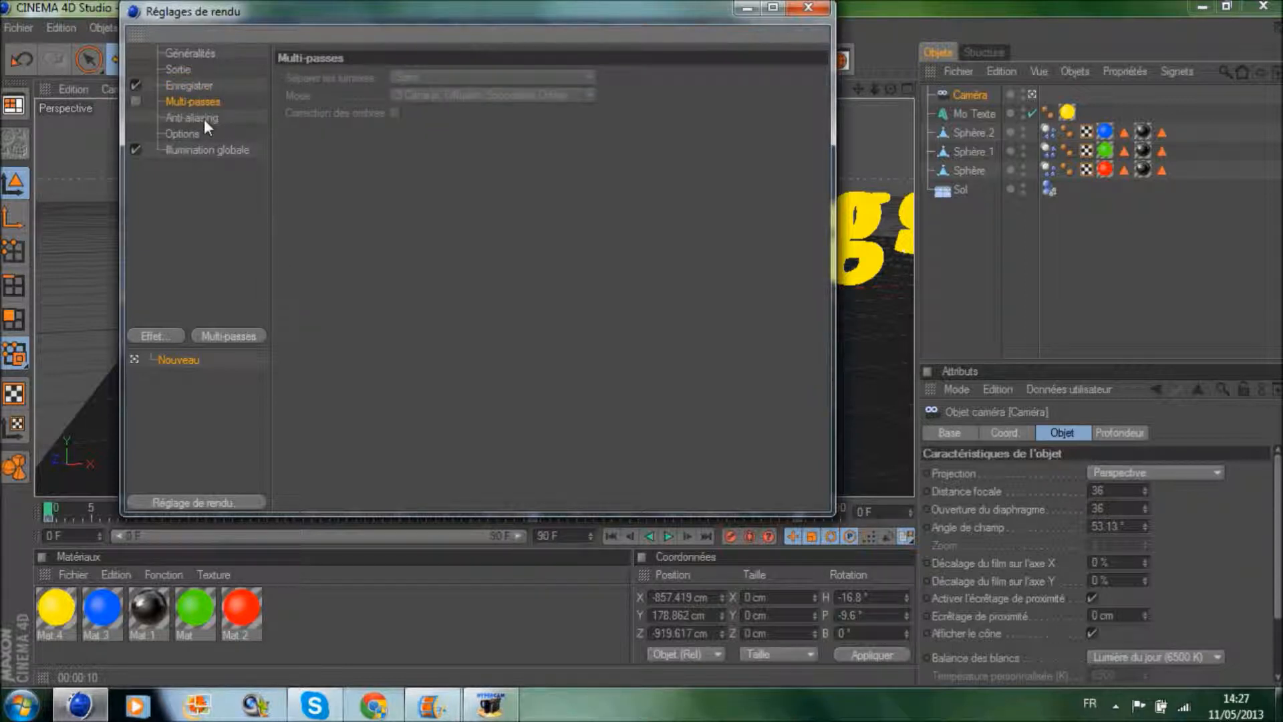
left_click(193, 118)
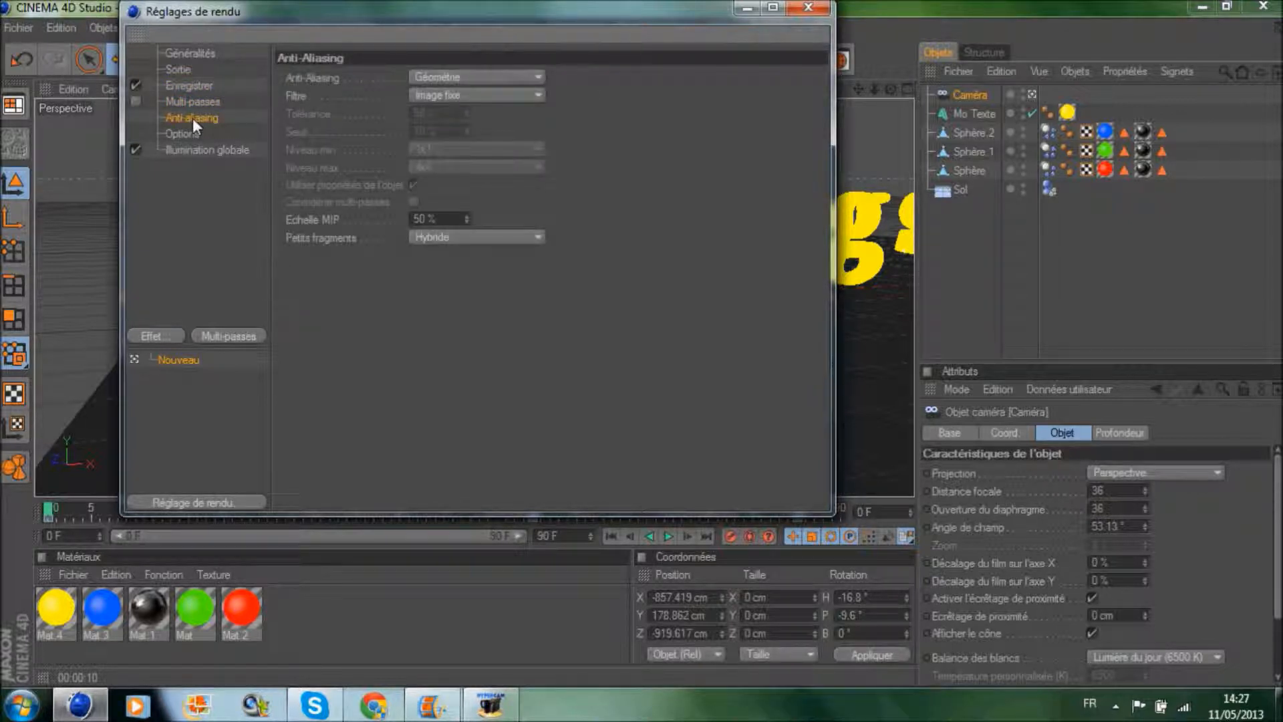
left_click(505, 75)
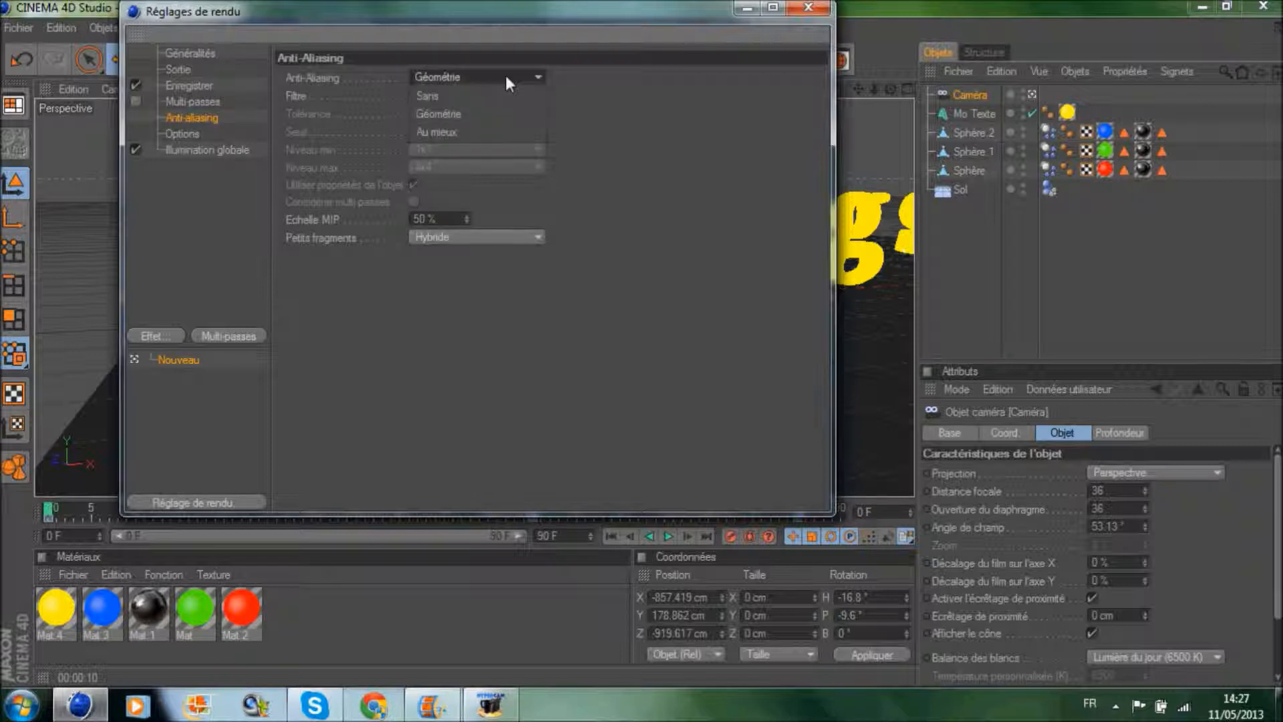
left_click(496, 132)
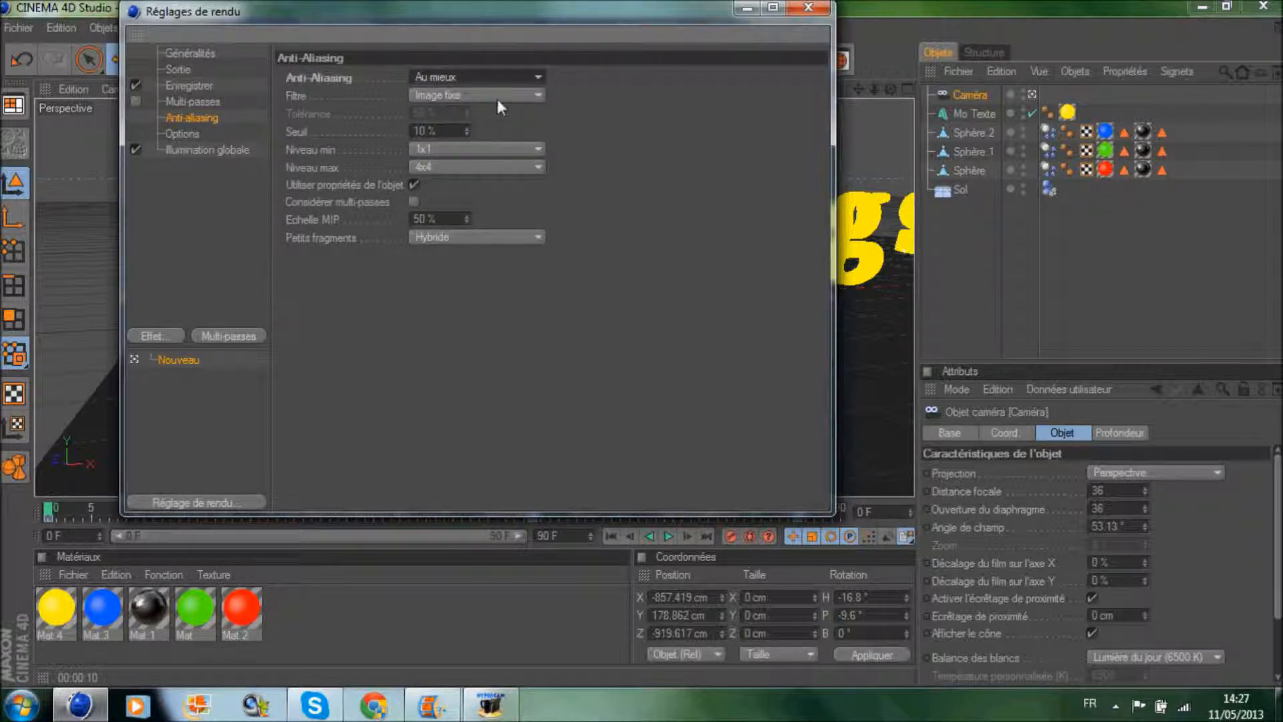
left_click(496, 99)
left_click(495, 133)
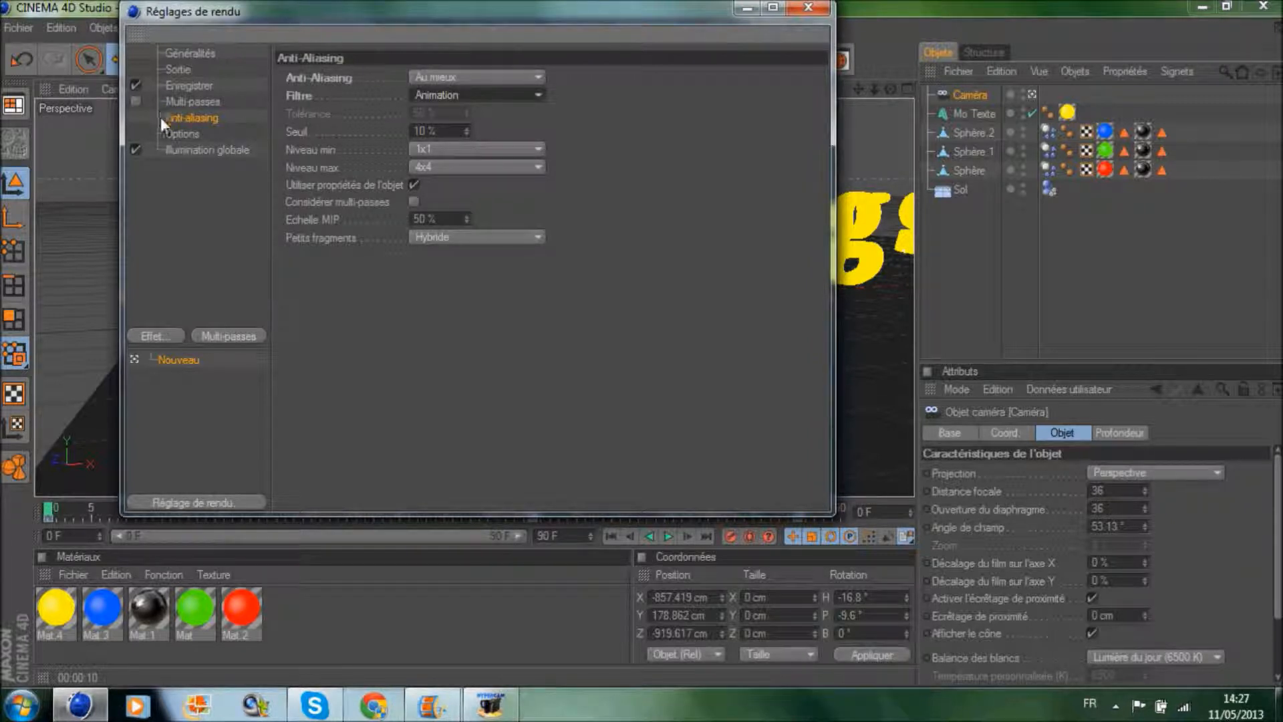
Step: Review the global illumination settings, close the render settings, and render the whole animation in the Visualiseur
left_click(175, 135)
left_click(177, 149)
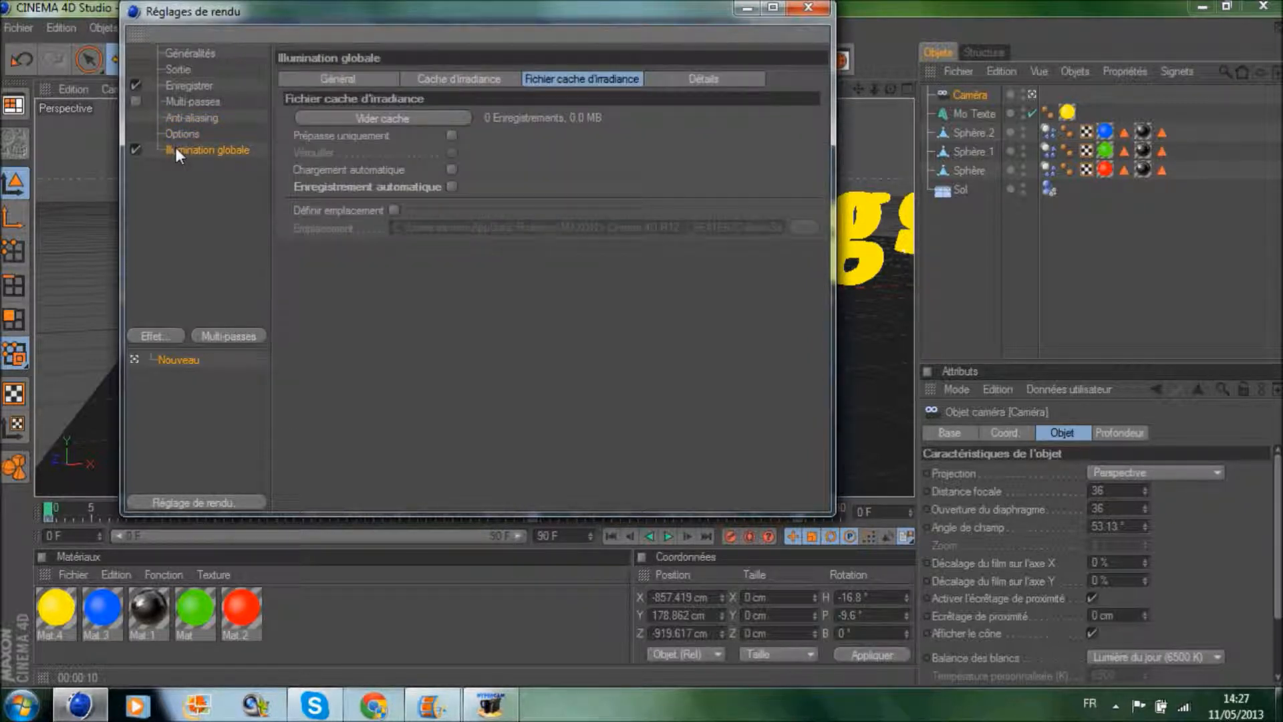
left_click(806, 10)
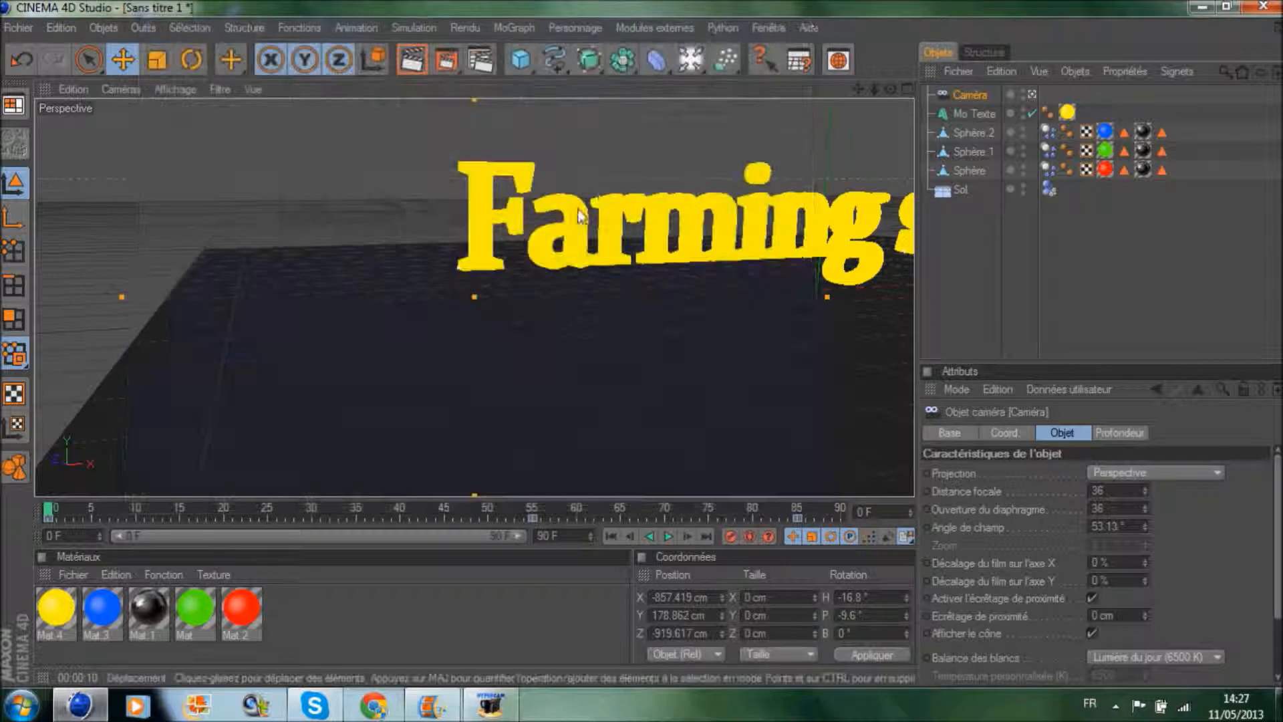
left_click(444, 65)
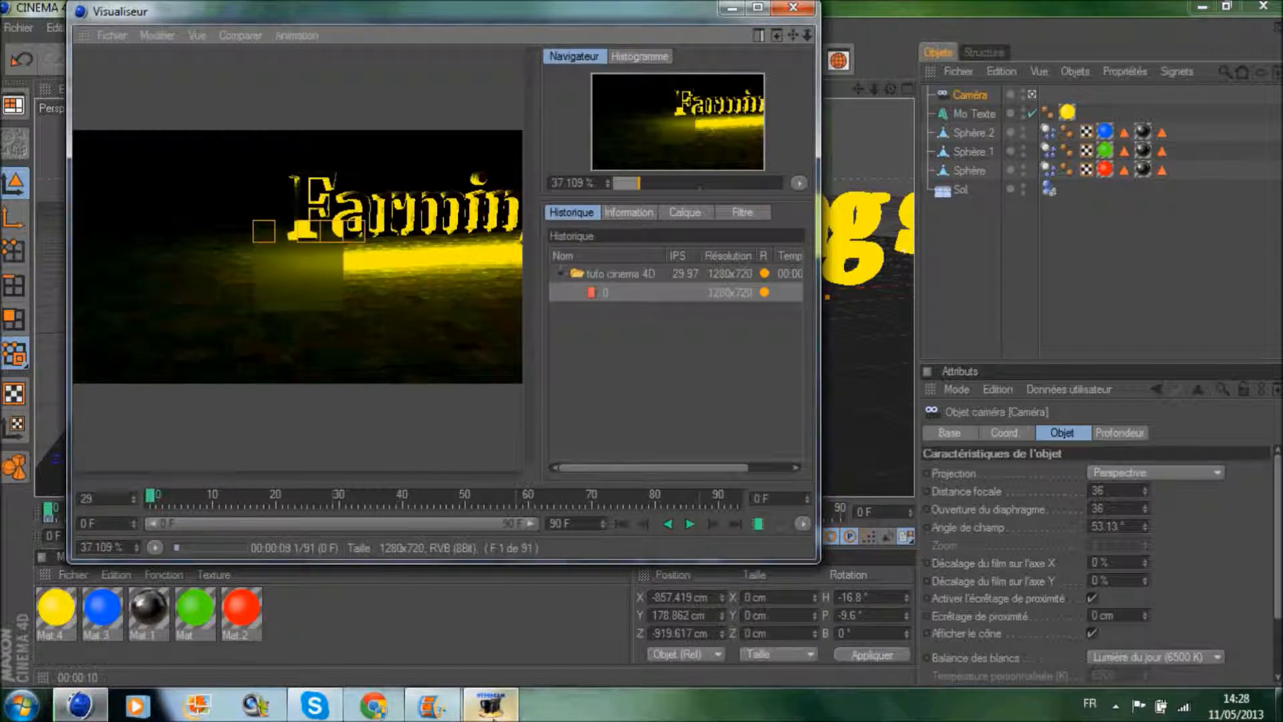
left_click(490, 705)
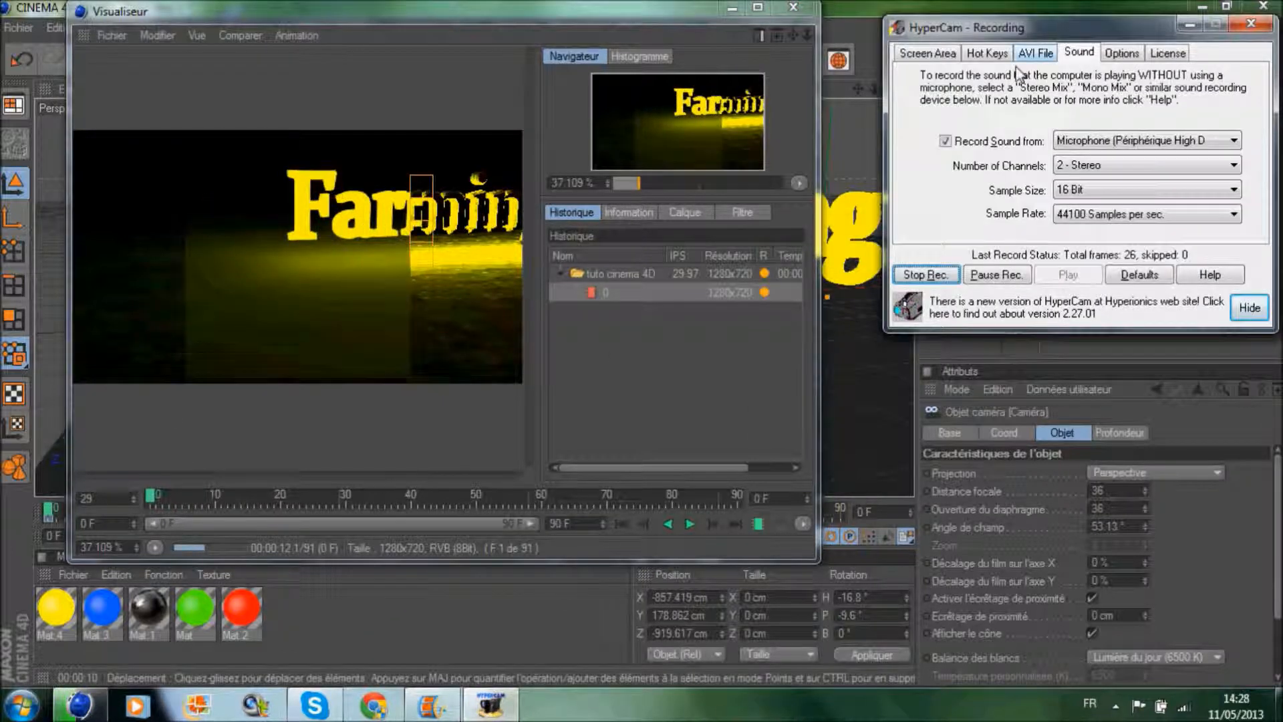
left_click(1039, 53)
left_click(987, 53)
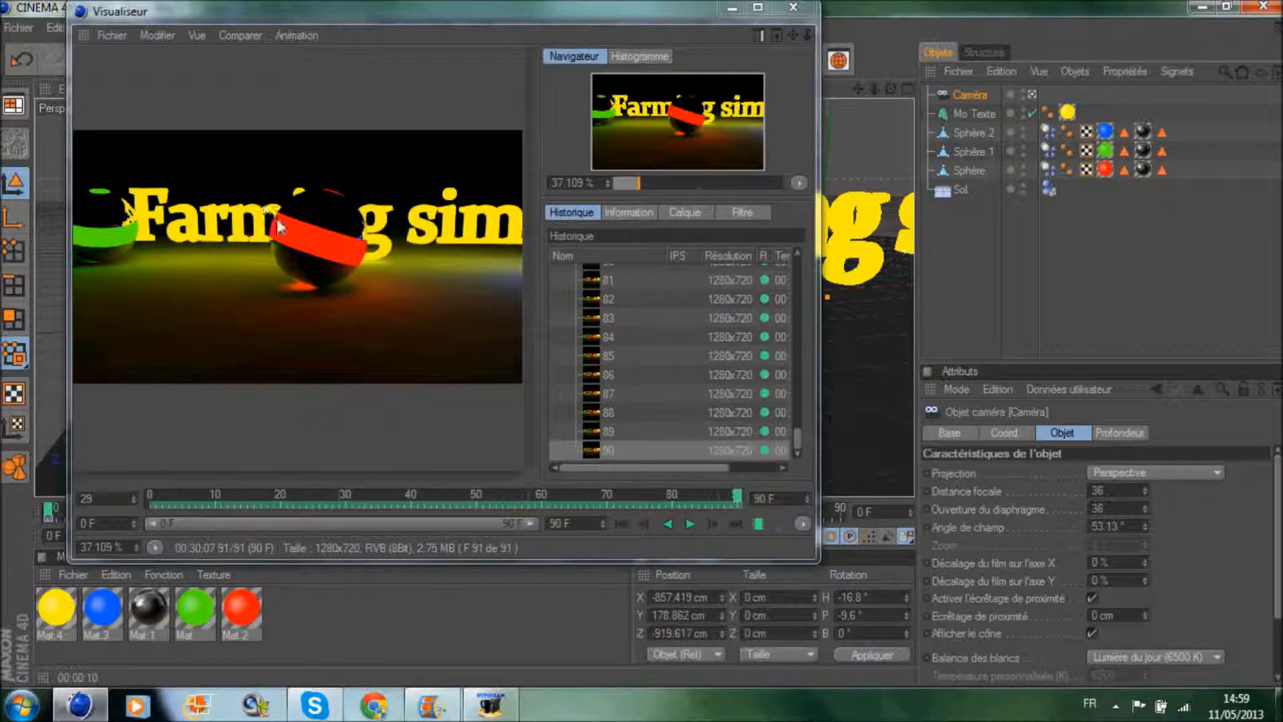
Step: Switch to Windows Explorer, open the tuto folder inside document's video folder, and select the rendered "tuto cinema 4D" clip
left_click(731, 6)
left_click(1196, 6)
double_click(119, 542)
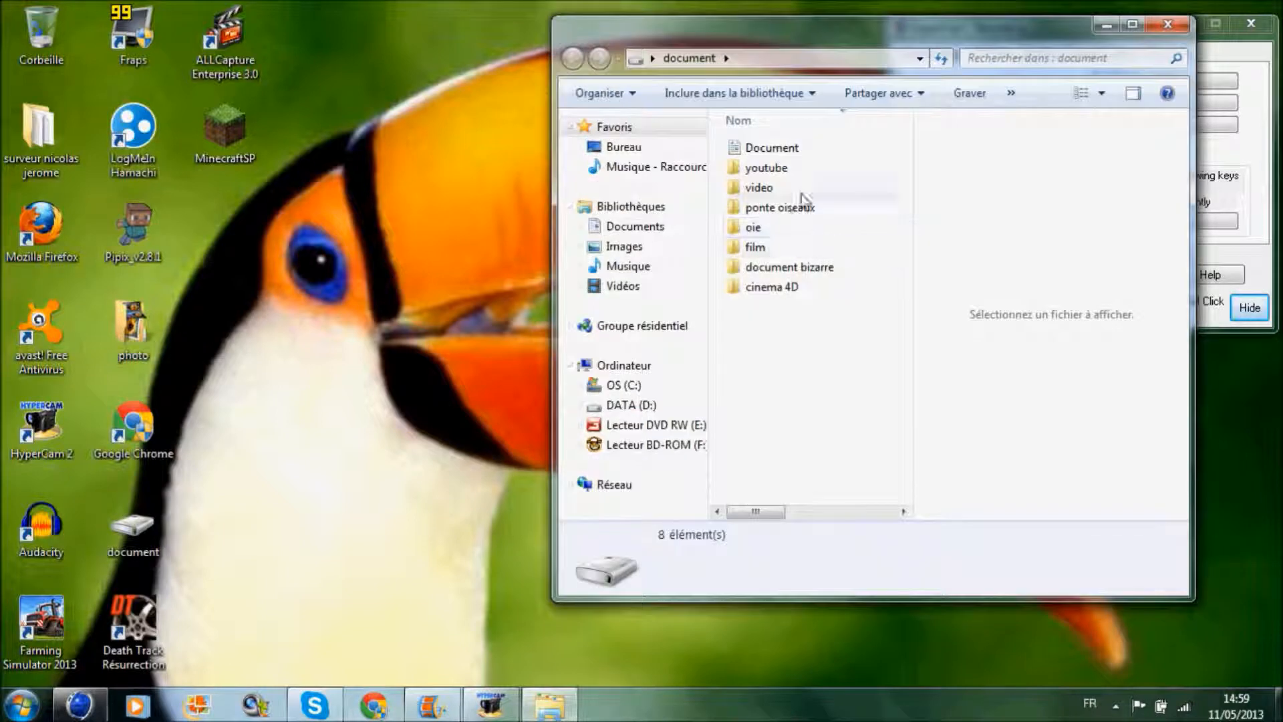
double_click(795, 187)
scroll(876, 235, "down", 3)
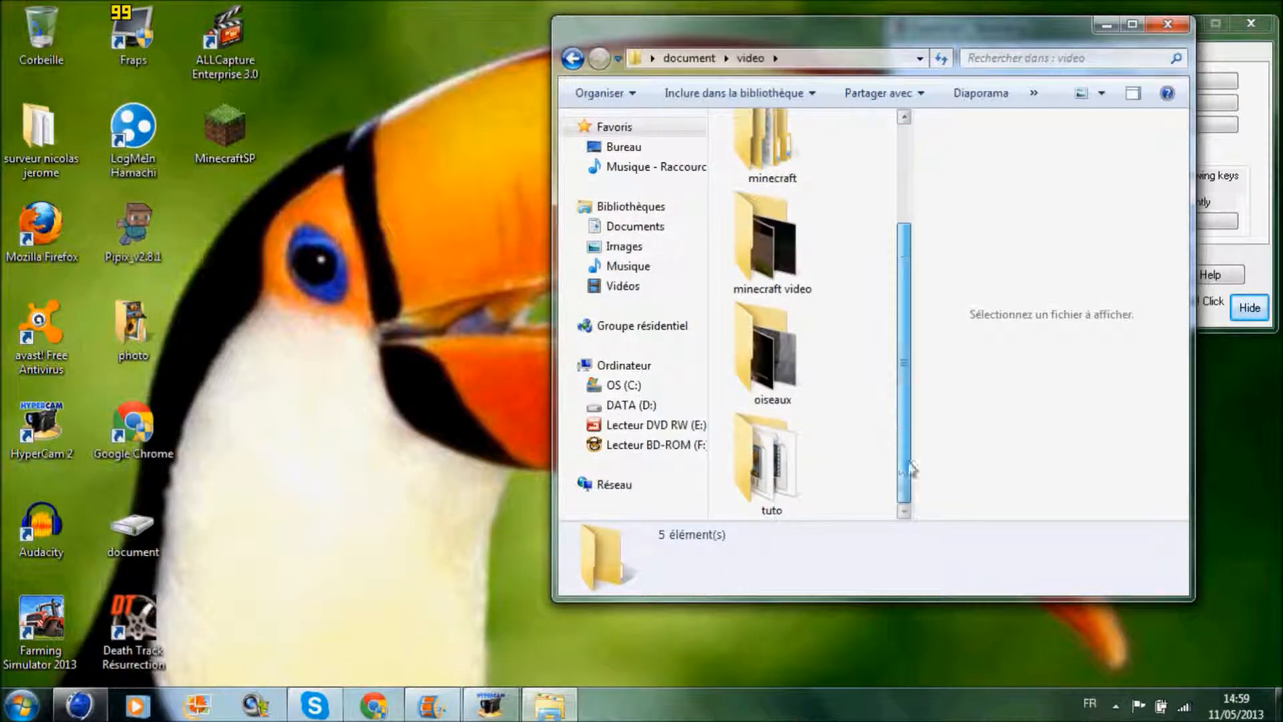
double_click(776, 481)
scroll(851, 301, "down", 10)
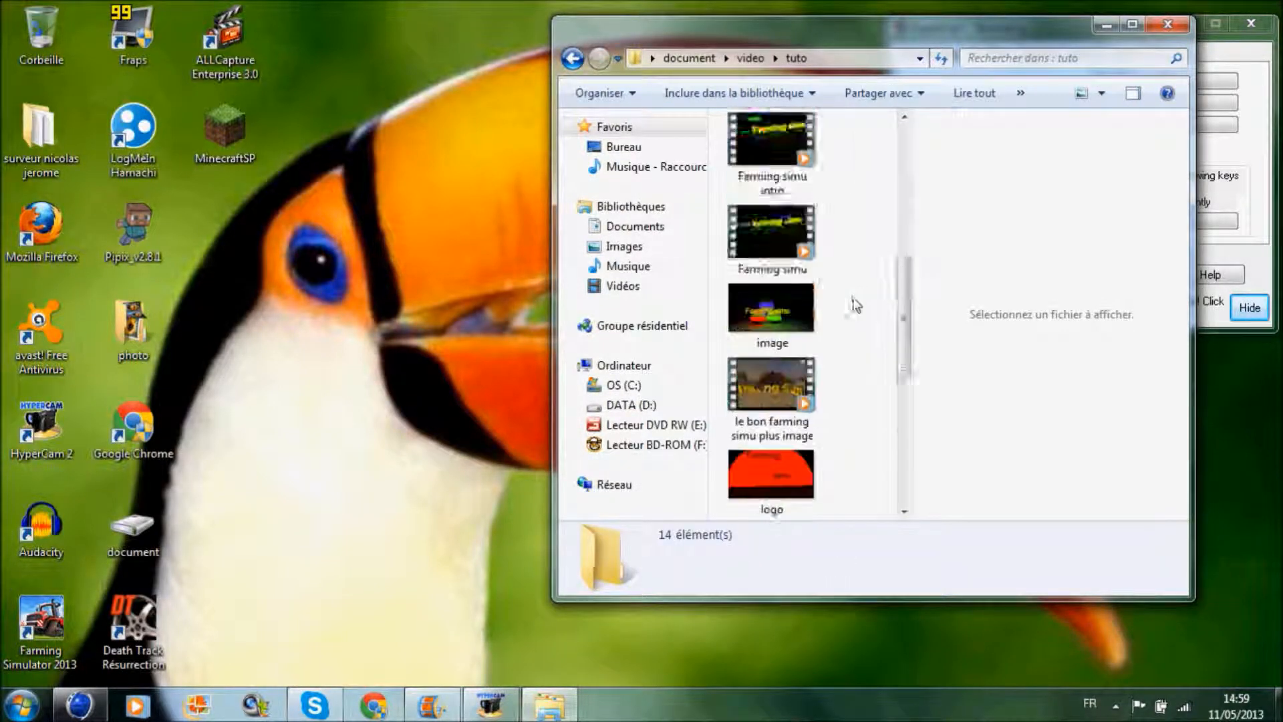
left_click(809, 457)
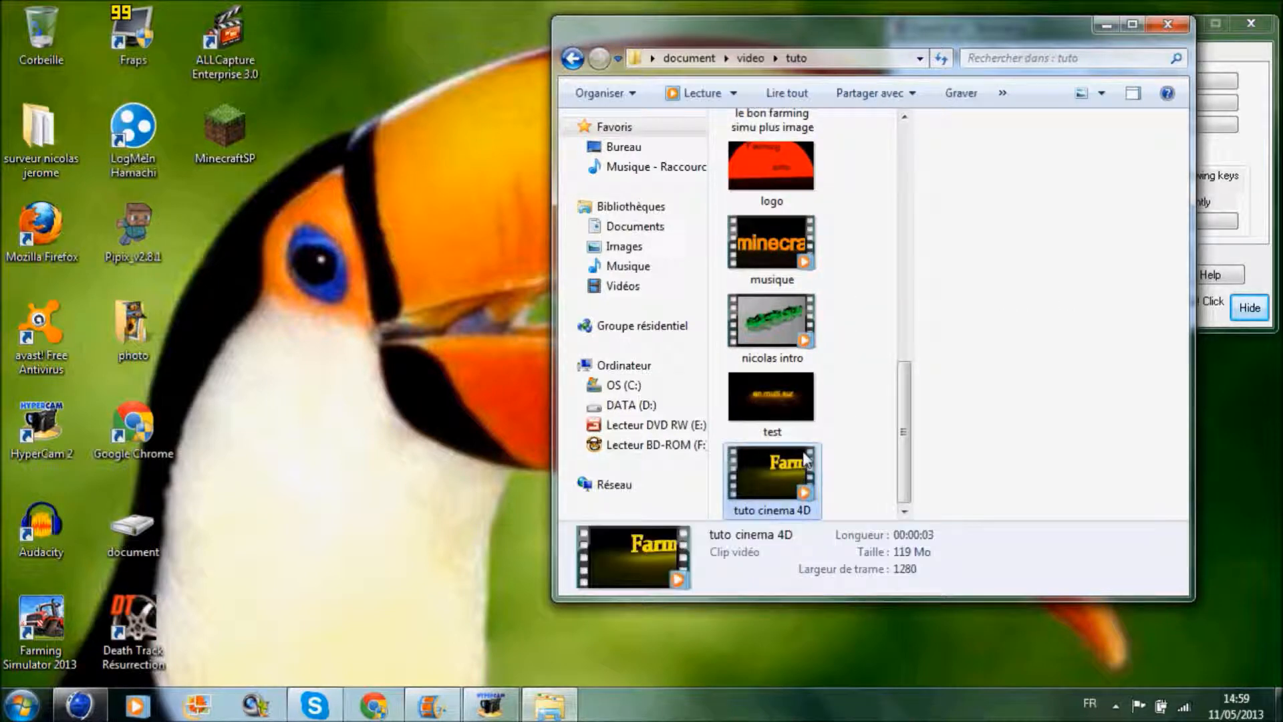